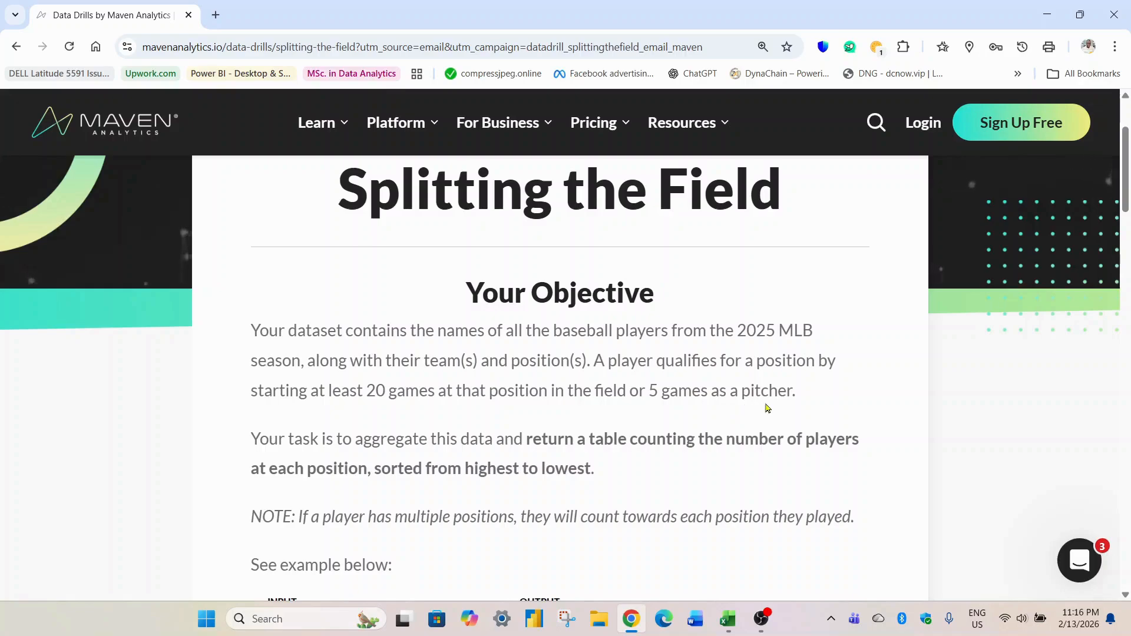
Read the Splitting the Field objective, its note on multiple positions, and the example input and output tables.
drag(252, 442, 450, 468)
click(270, 448)
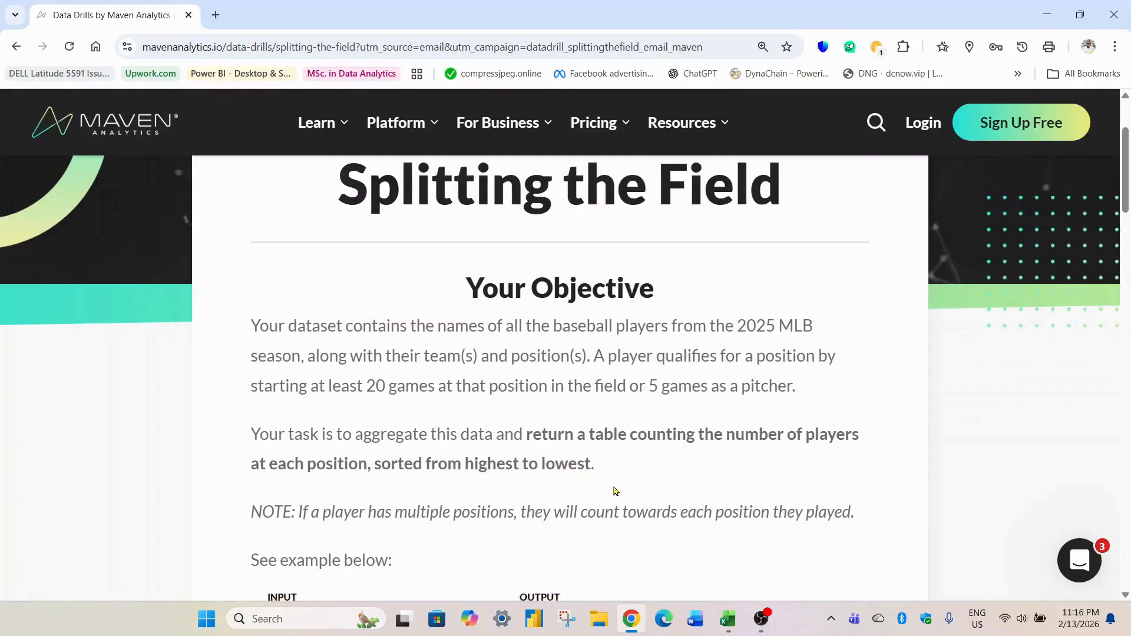
scroll(615, 491, down, 3)
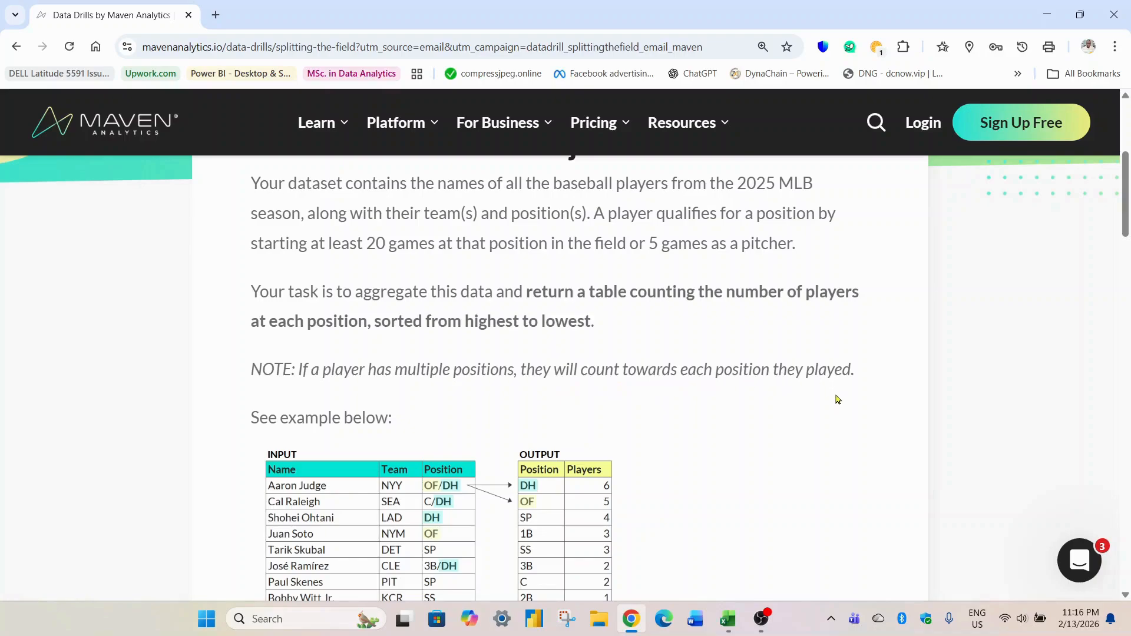
scroll(349, 453, down, 2)
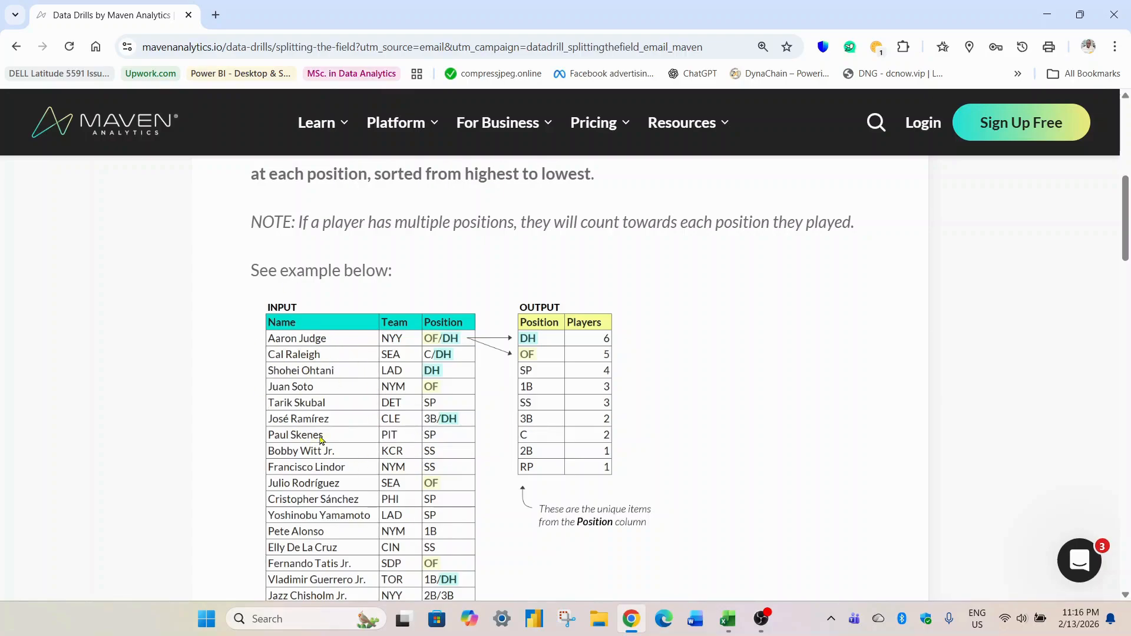
scroll(330, 436, down, 1)
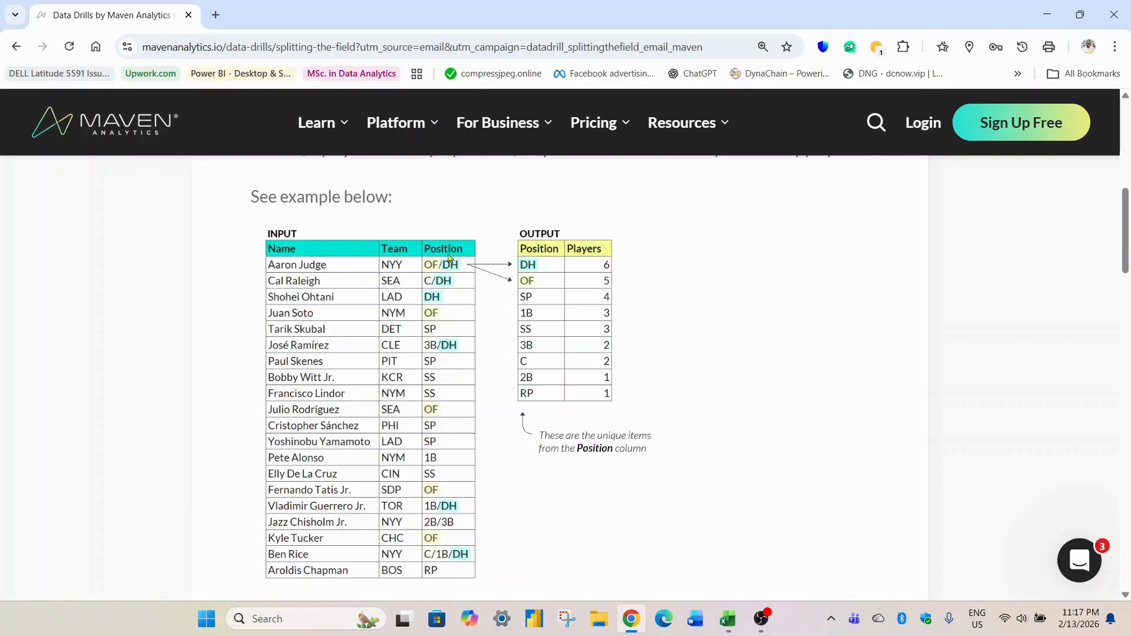
scroll(566, 454, down, 1)
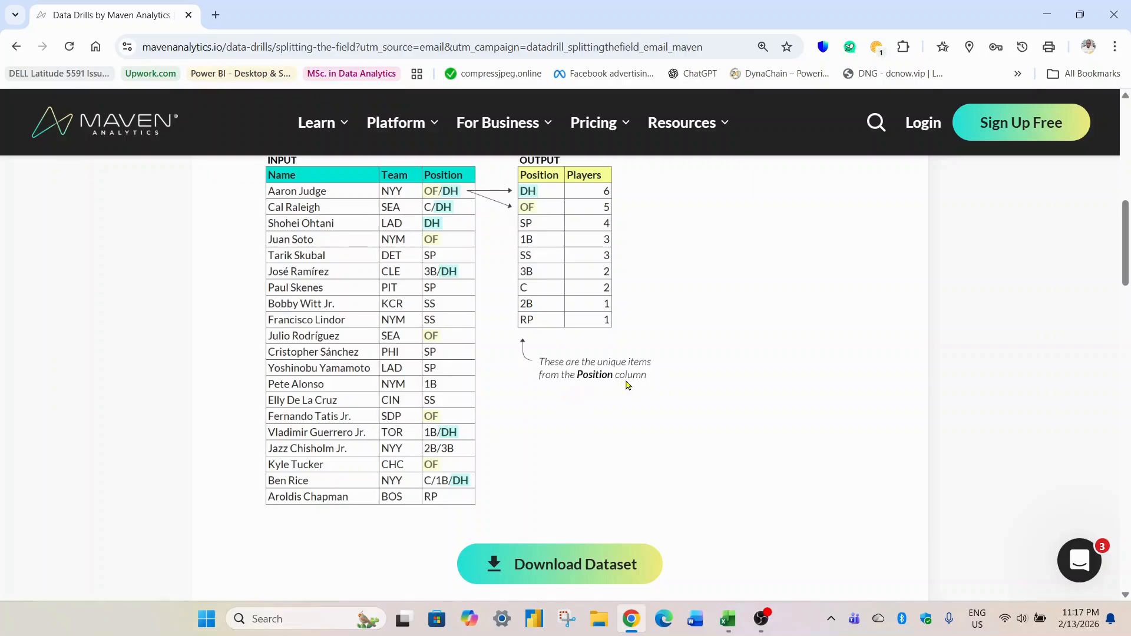
scroll(545, 330, up, 1)
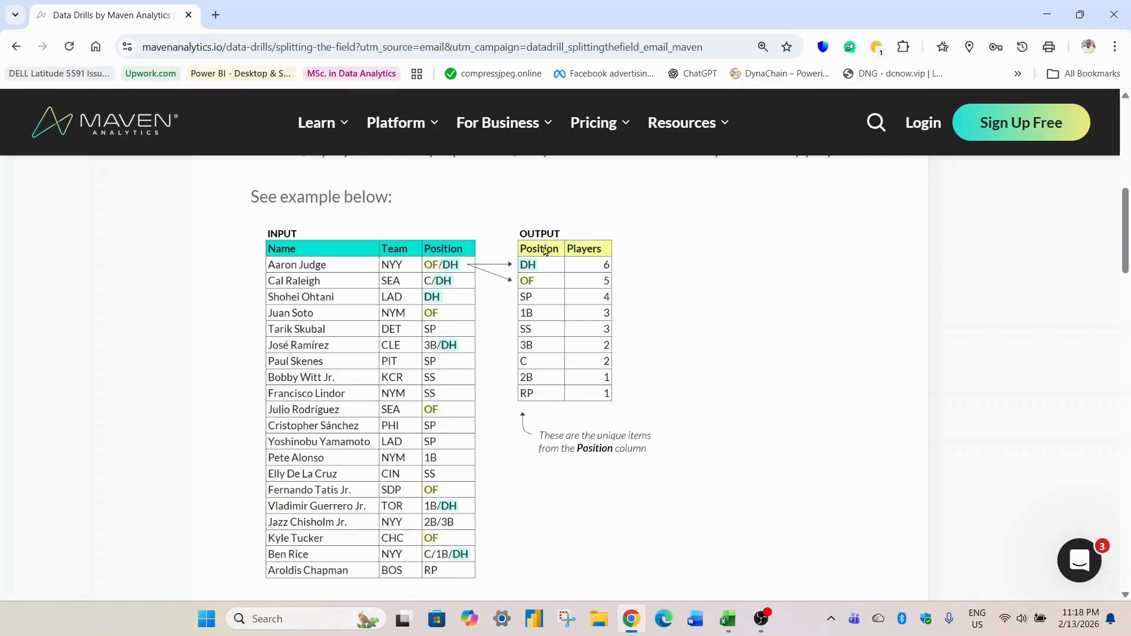
scroll(551, 339, down, 2)
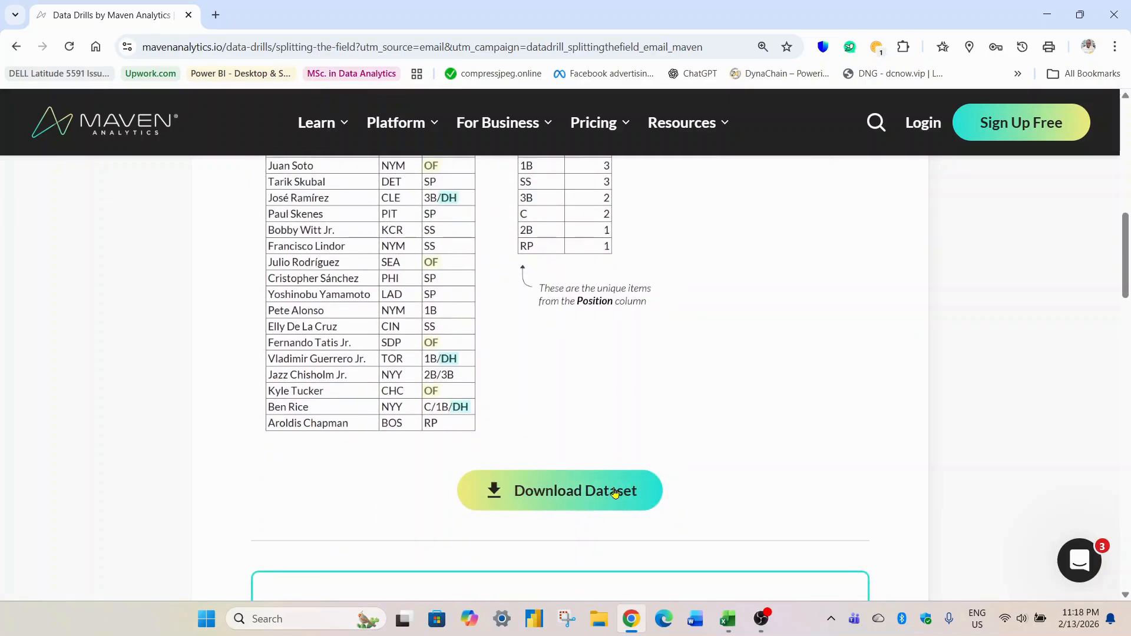
Switch to Excel and examine the Name, Team and Position columns of the raw data, including the slash-separated positions.
click(728, 619)
scroll(442, 361, down, 2)
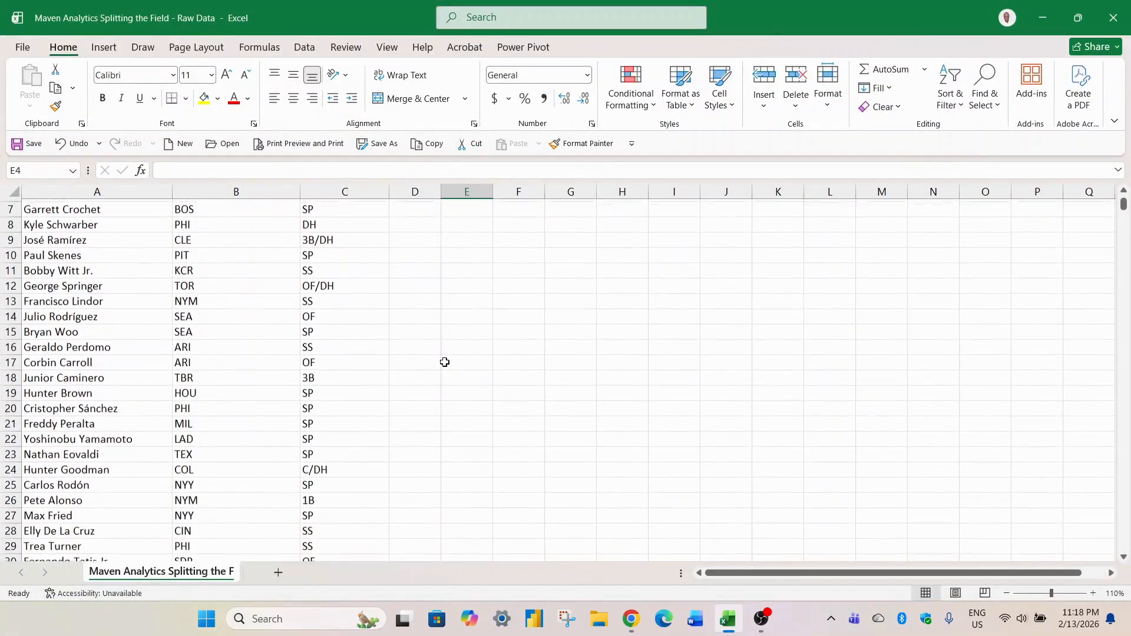
scroll(442, 361, up, 2)
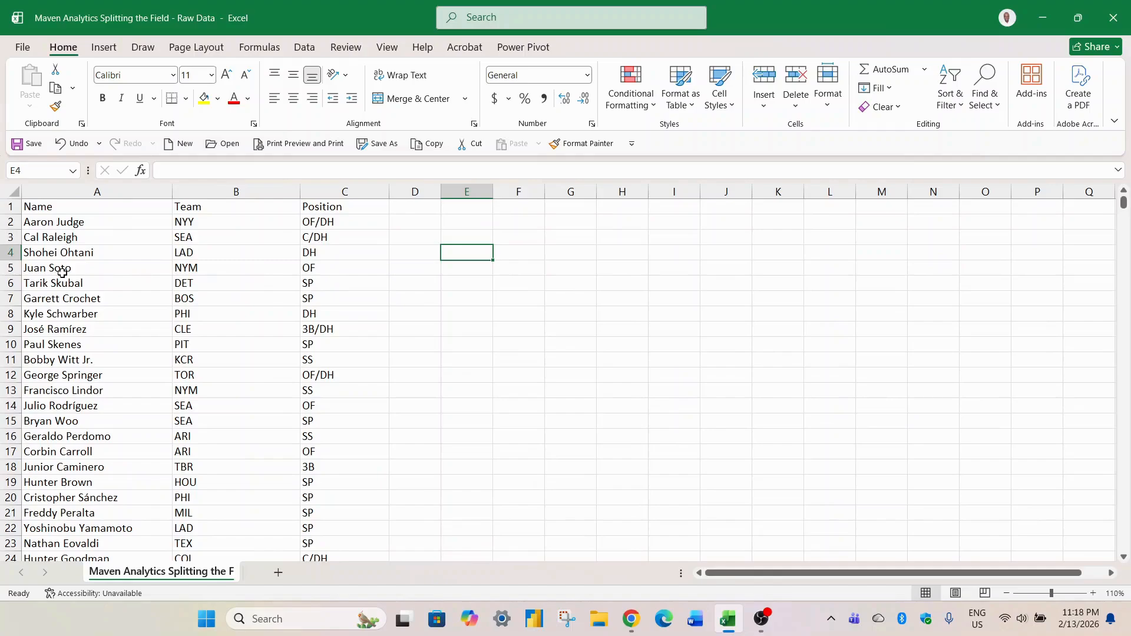
scroll(62, 241, down, 2)
scroll(62, 244, up, 3)
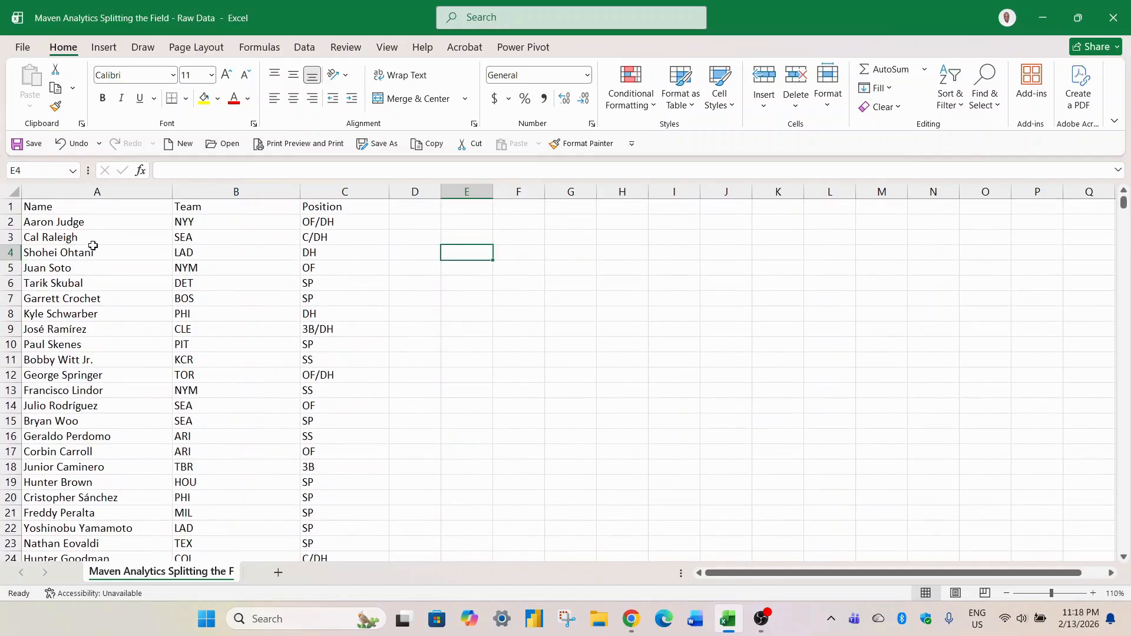
click(212, 190)
click(346, 193)
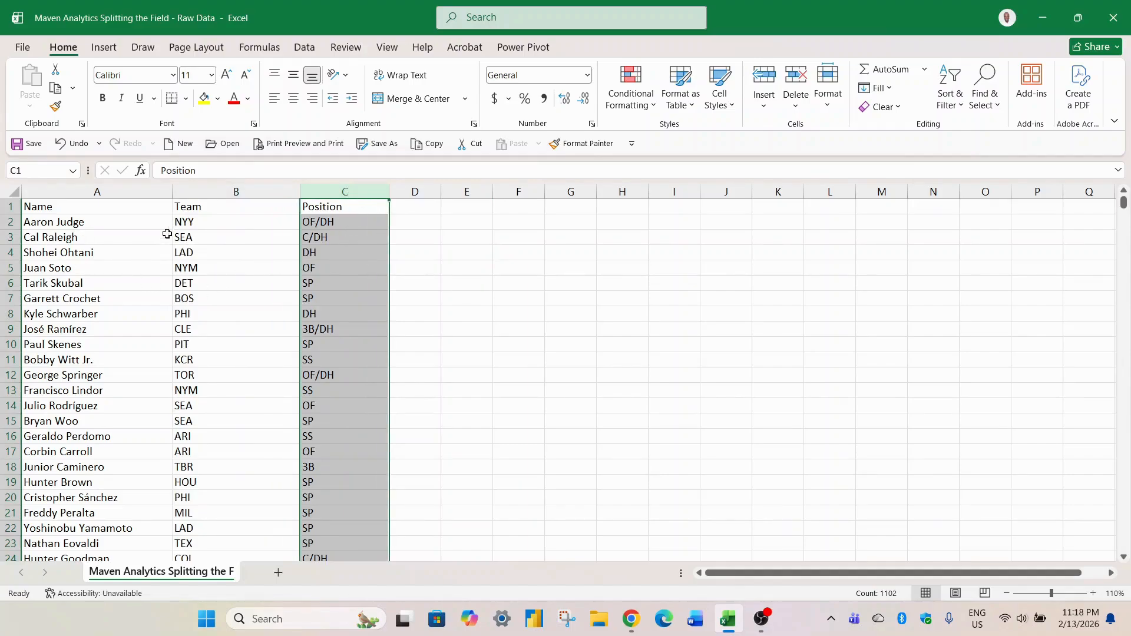
click(357, 225)
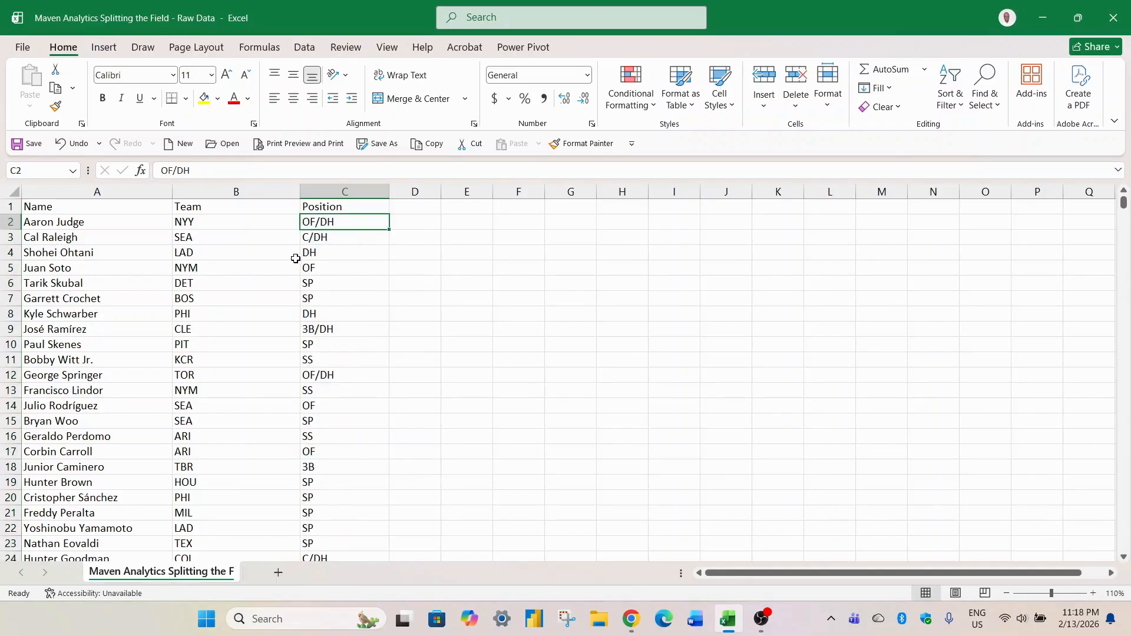
click(344, 239)
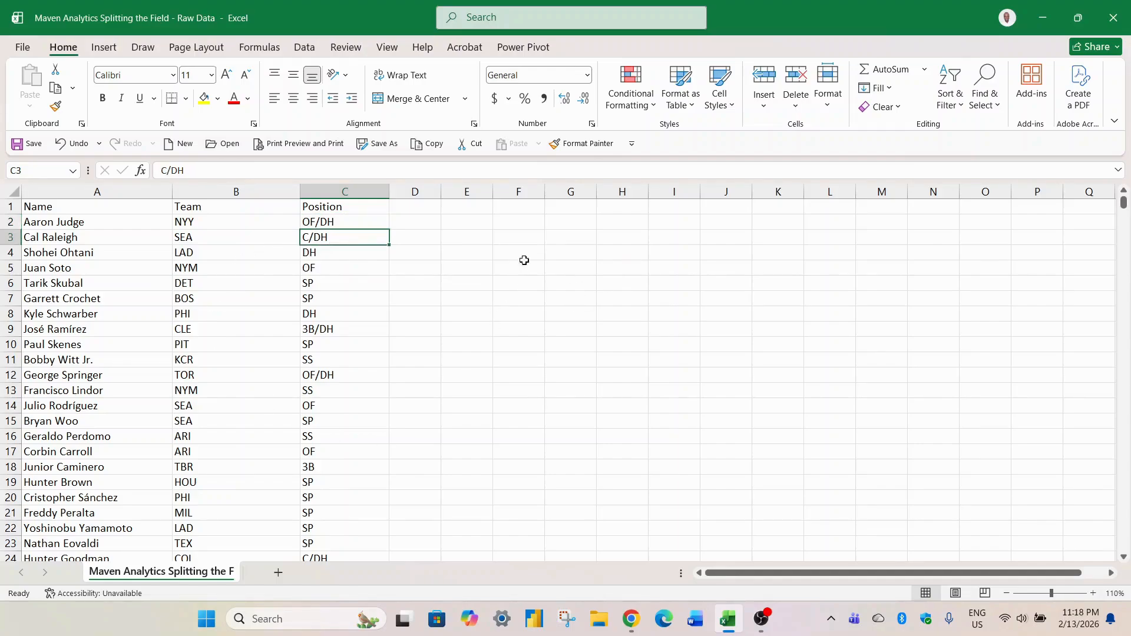
click(467, 268)
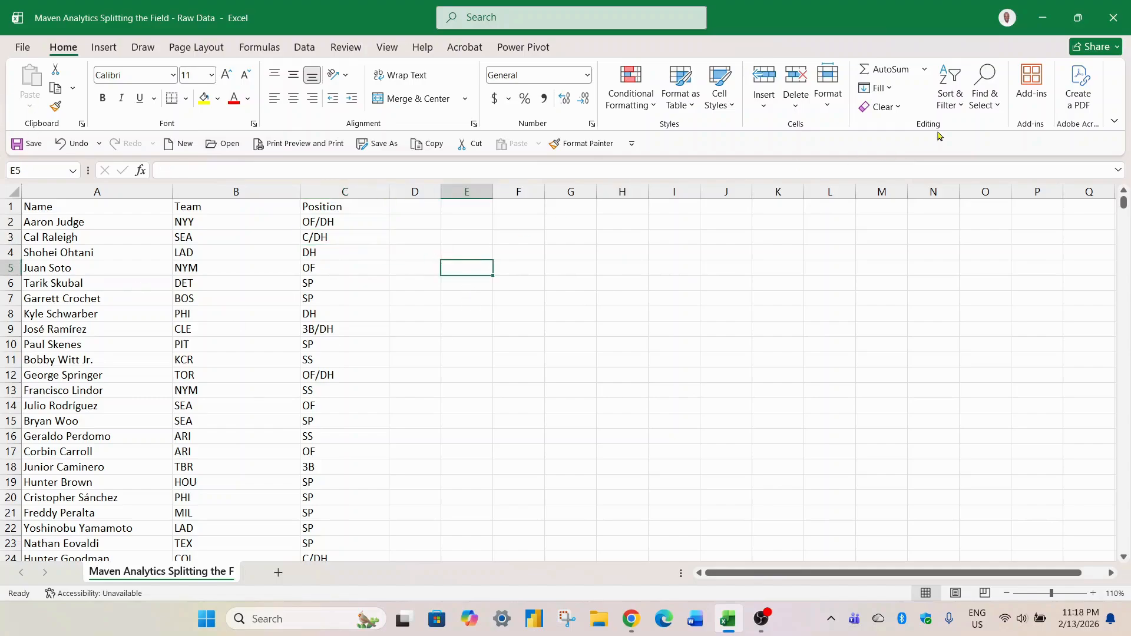
Close the raw data file and create a blank Excel workbook with the zoom set to 110%.
click(1113, 18)
click(634, 414)
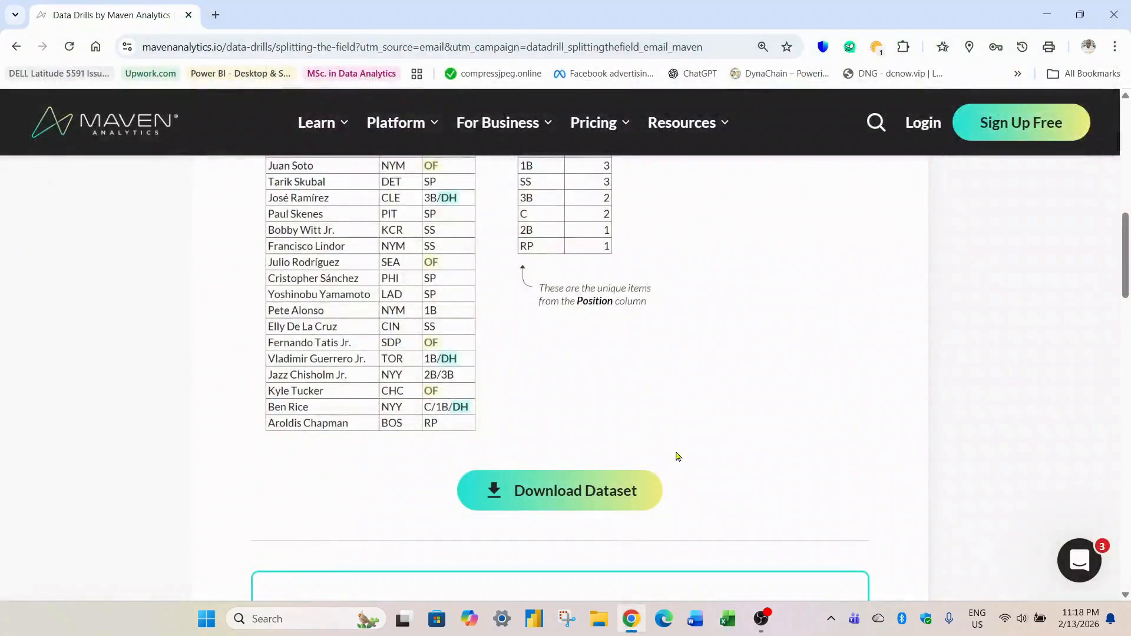
click(728, 624)
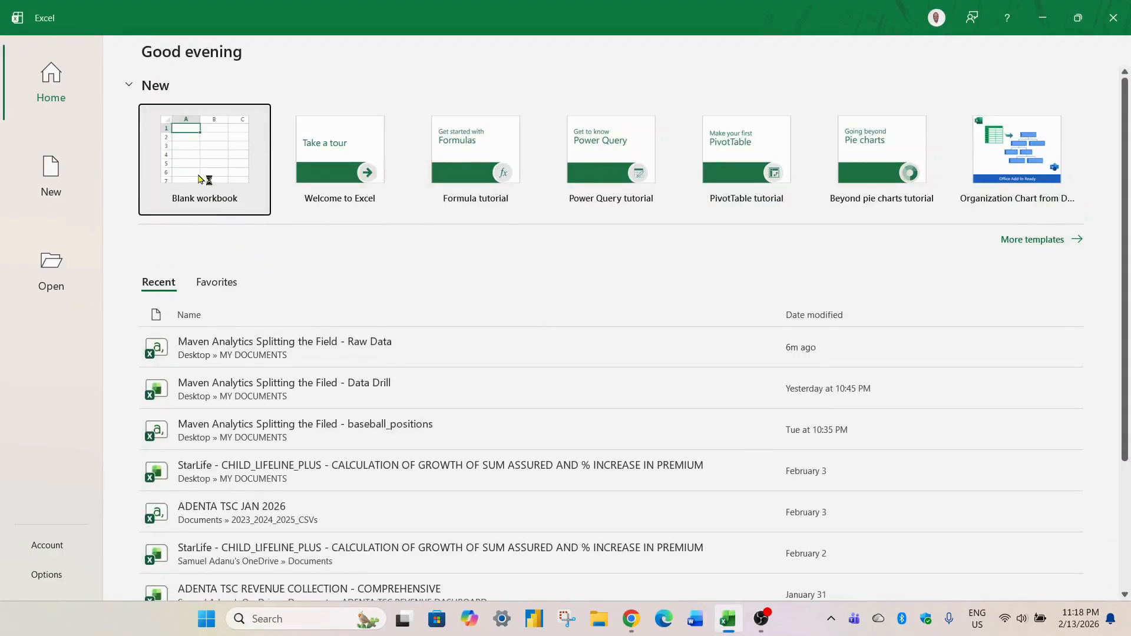
click(197, 172)
click(187, 265)
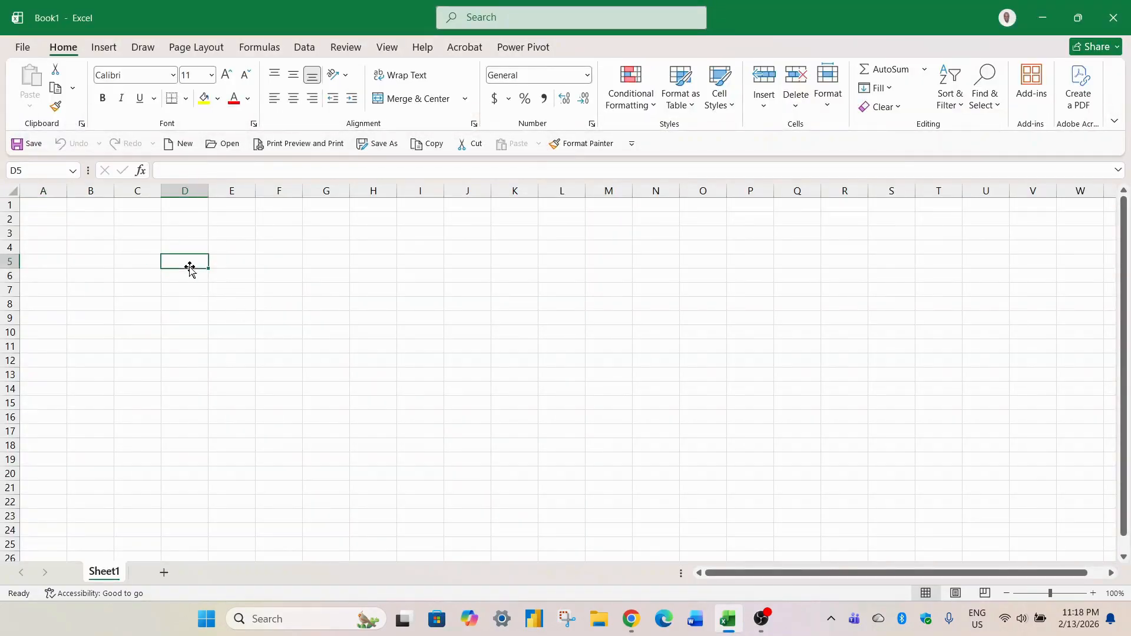
click(1094, 593)
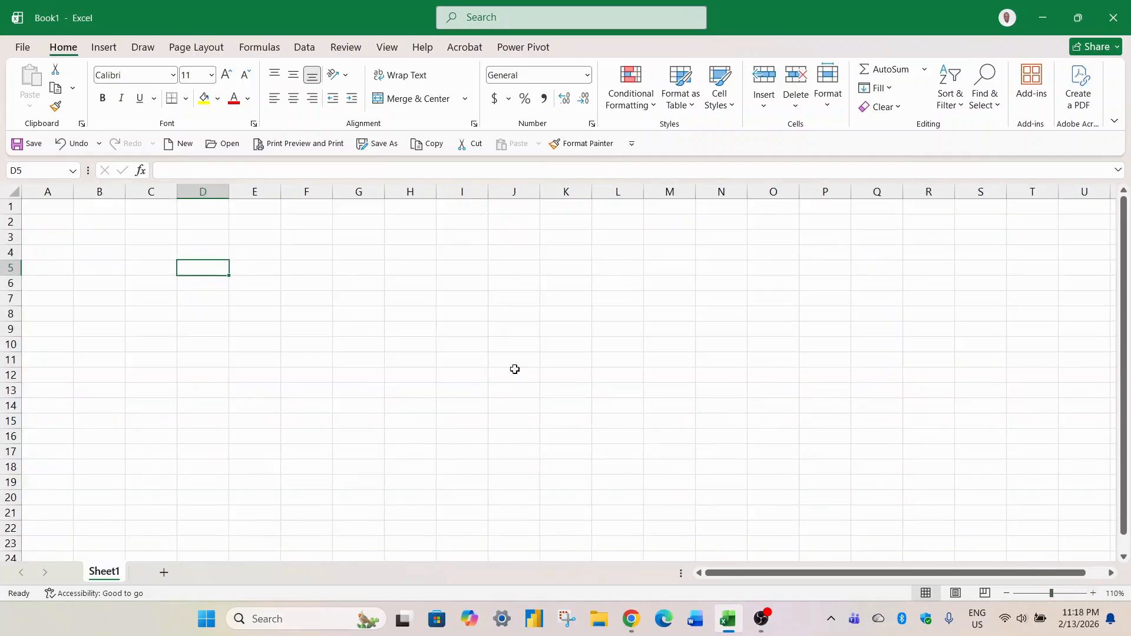
Import the CSV file "Maven Analytics Splitting the Field - Raw Data" from the MY DOCUMENTS folder and open it for transformation in Power Query.
click(95, 242)
click(101, 217)
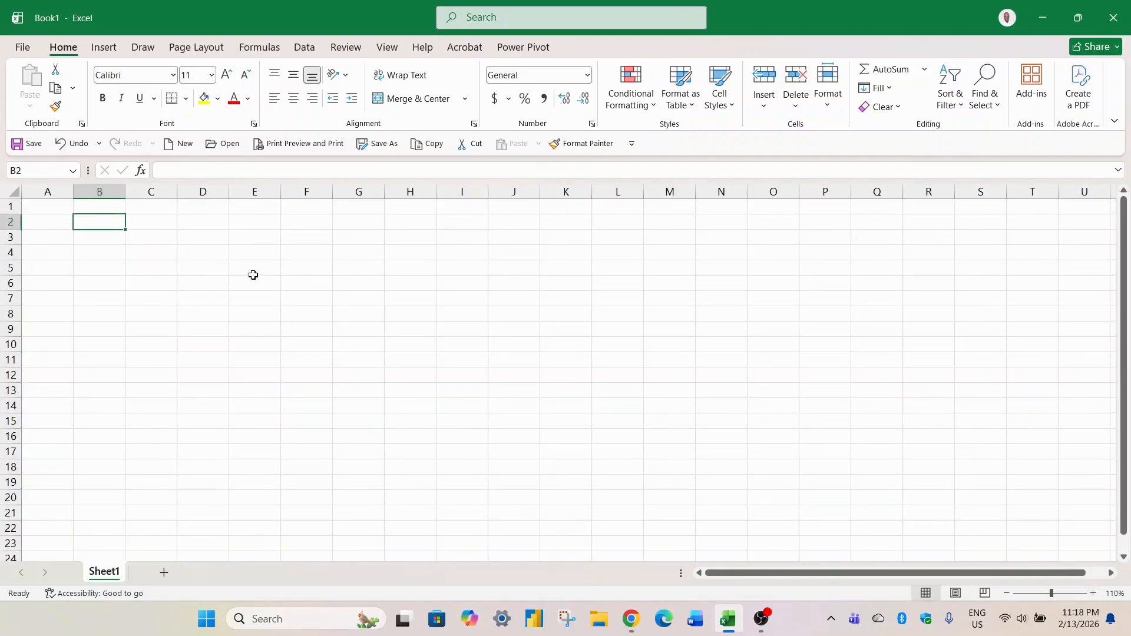
click(305, 49)
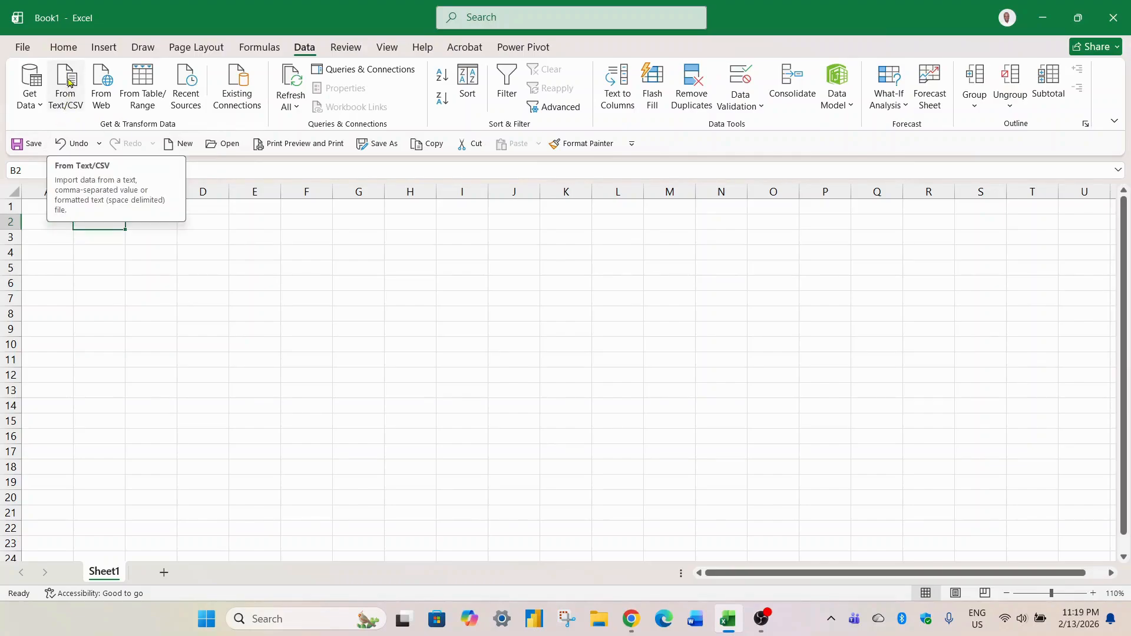
click(37, 109)
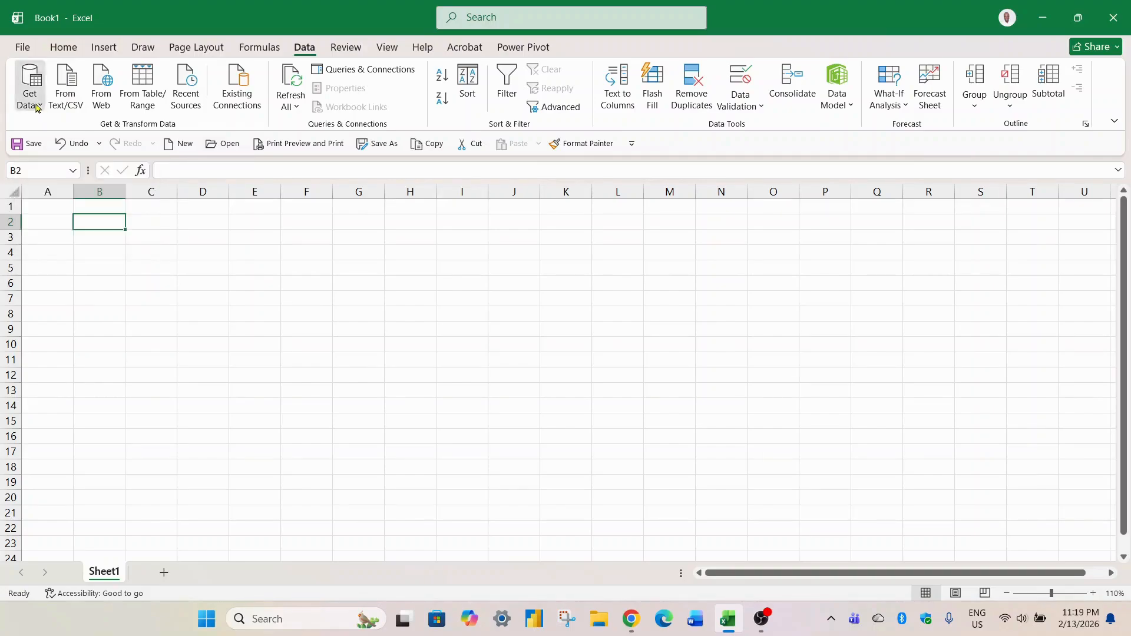
mouse_move(62, 129)
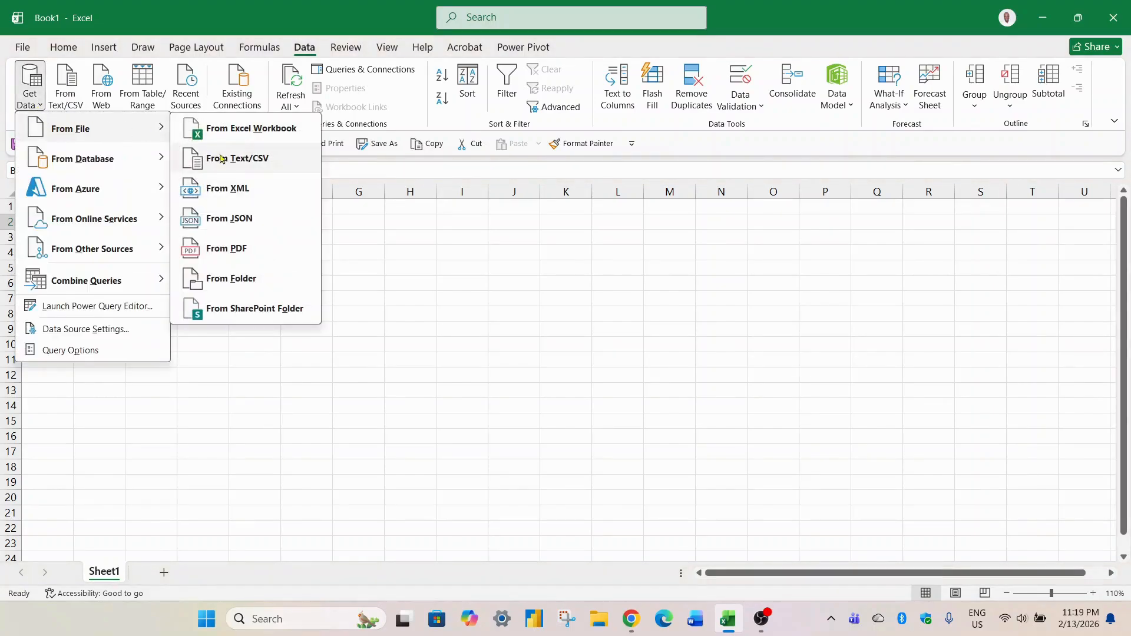
click(246, 167)
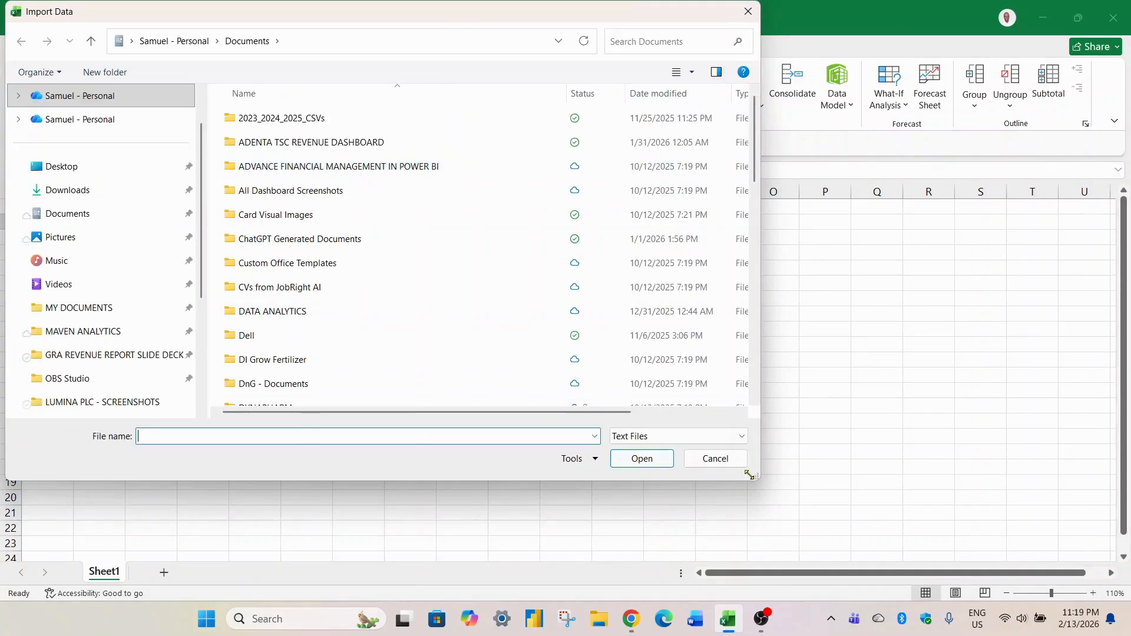
drag(758, 479, 828, 512)
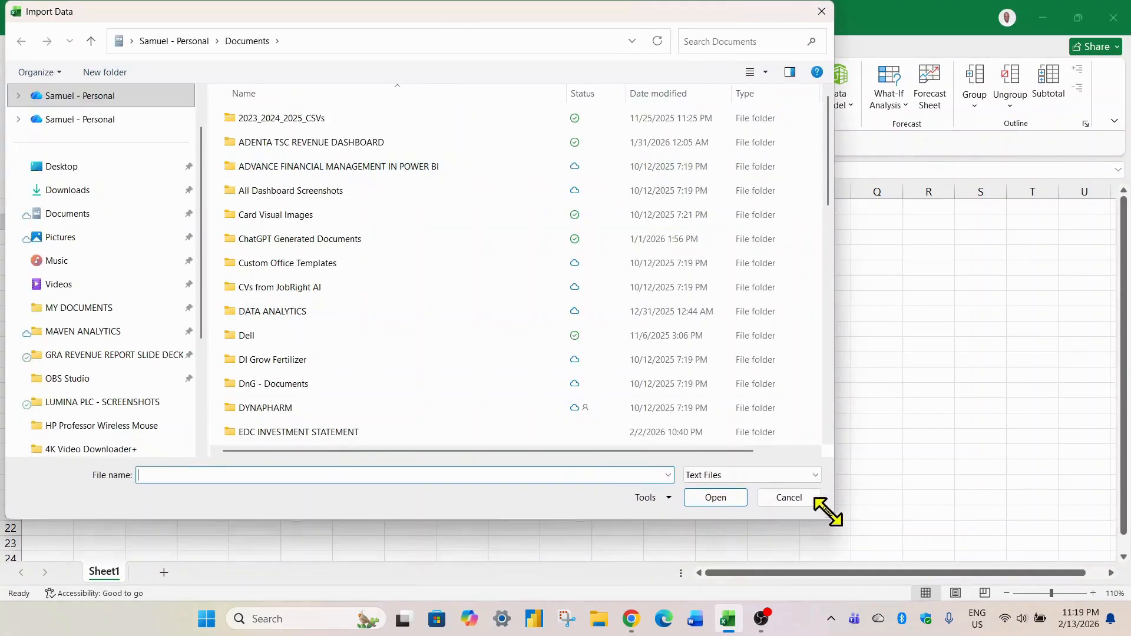
click(76, 317)
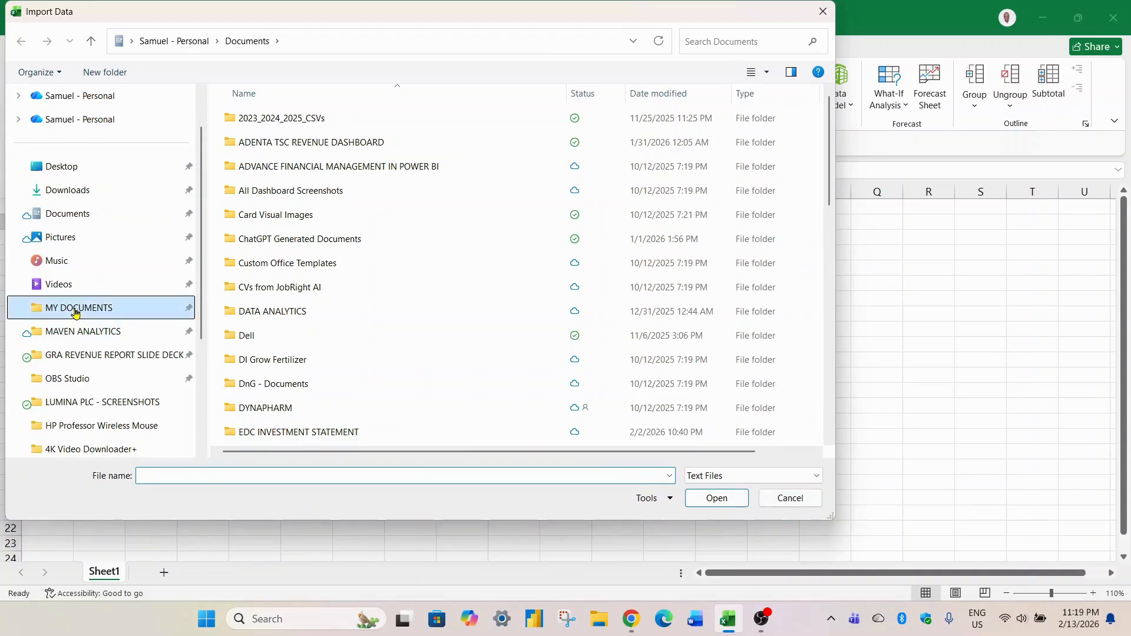
click(613, 303)
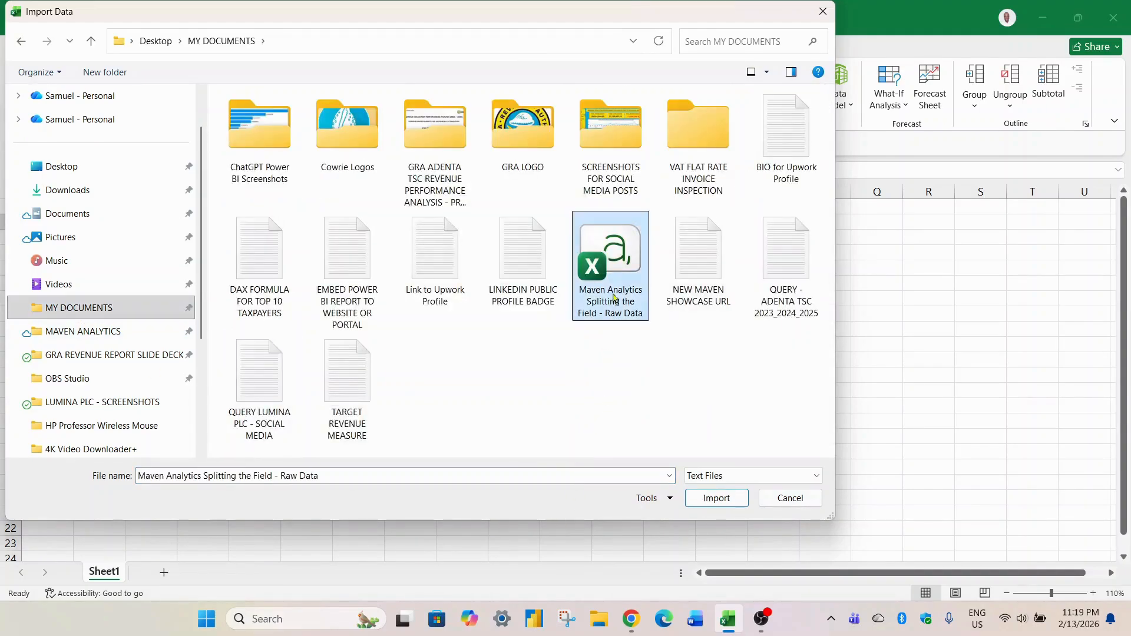
click(720, 500)
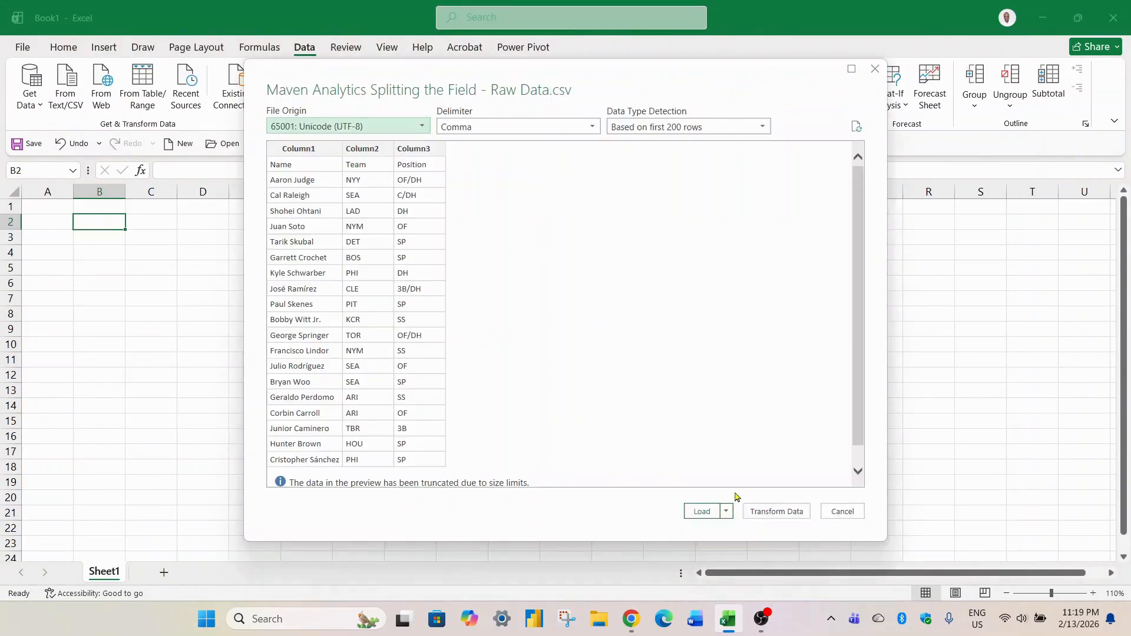
drag(554, 82, 479, 138)
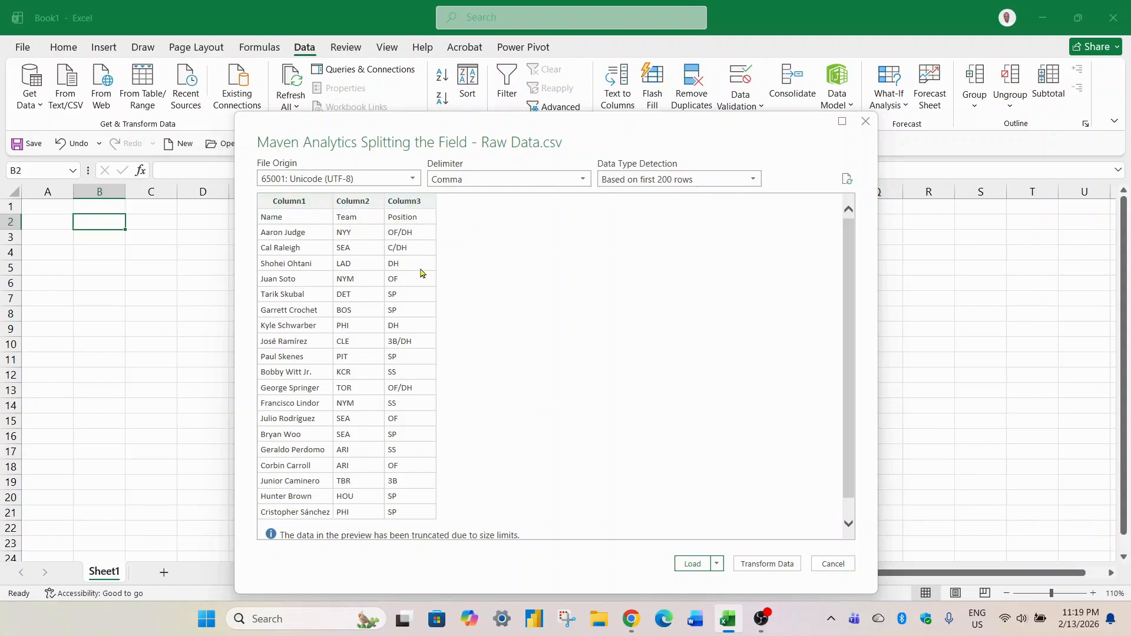
click(767, 564)
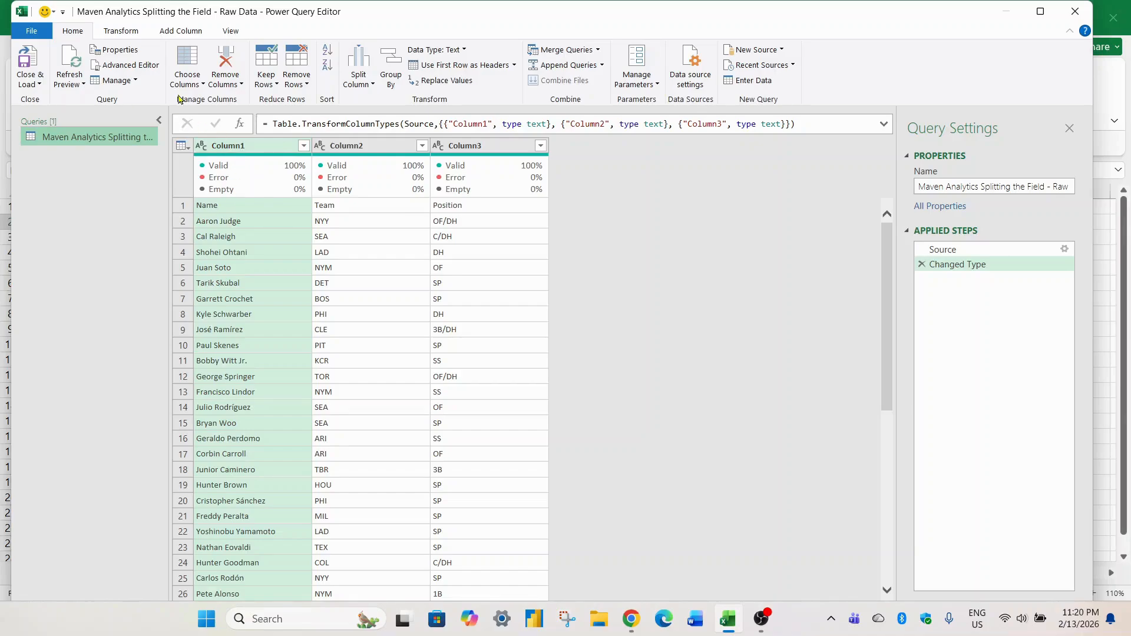
Promote the first row of the query to column headers and check the Name, Team and Position columns.
click(116, 32)
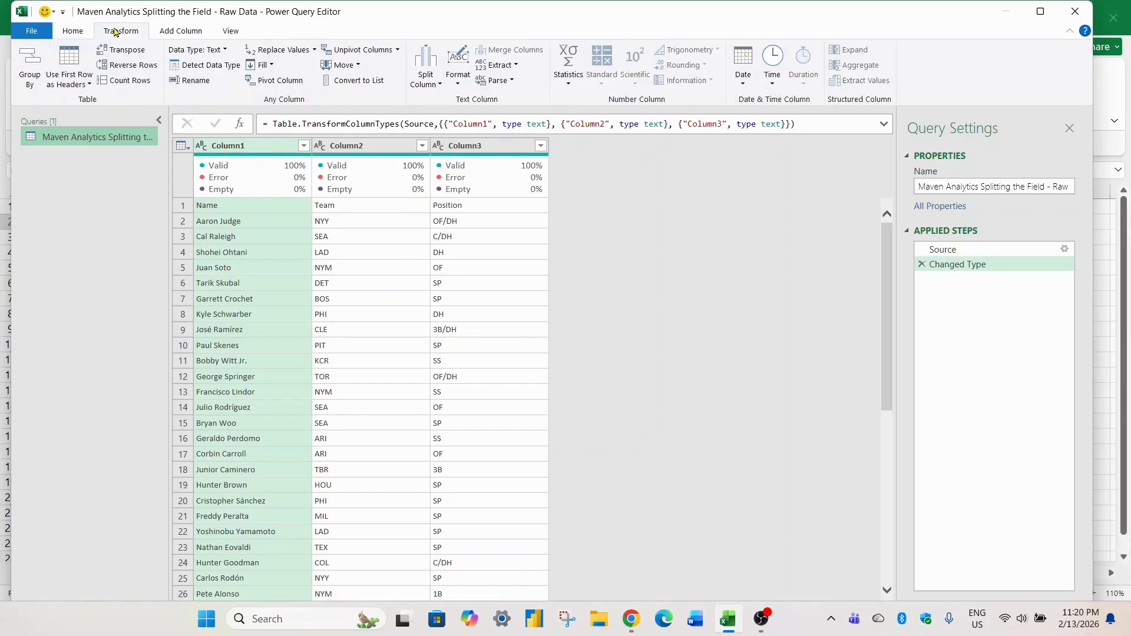
click(88, 84)
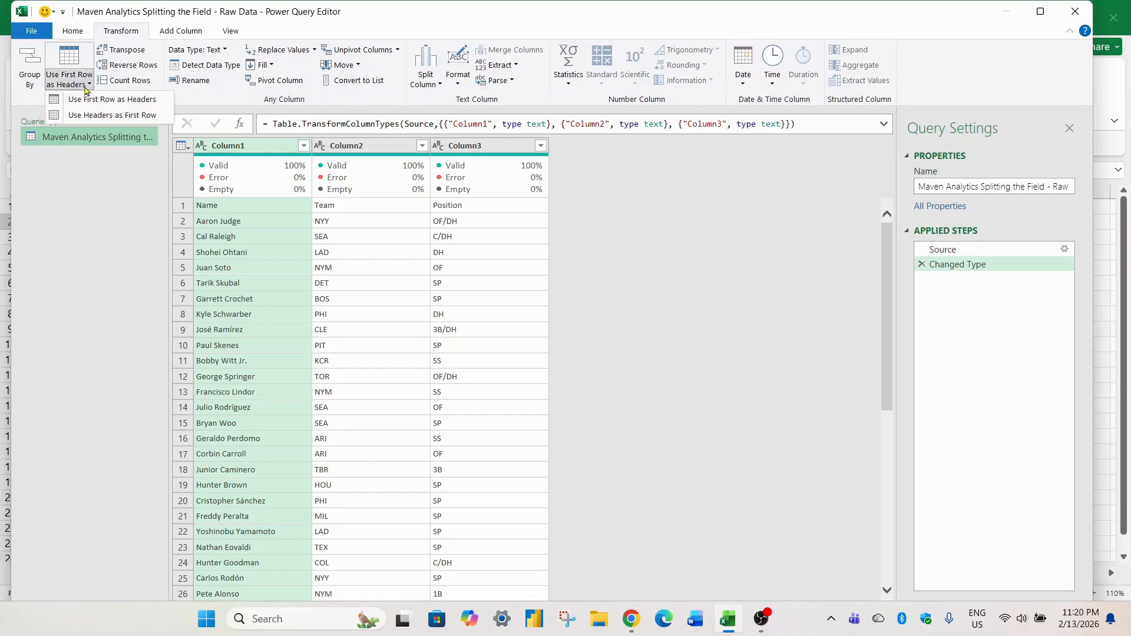
click(119, 103)
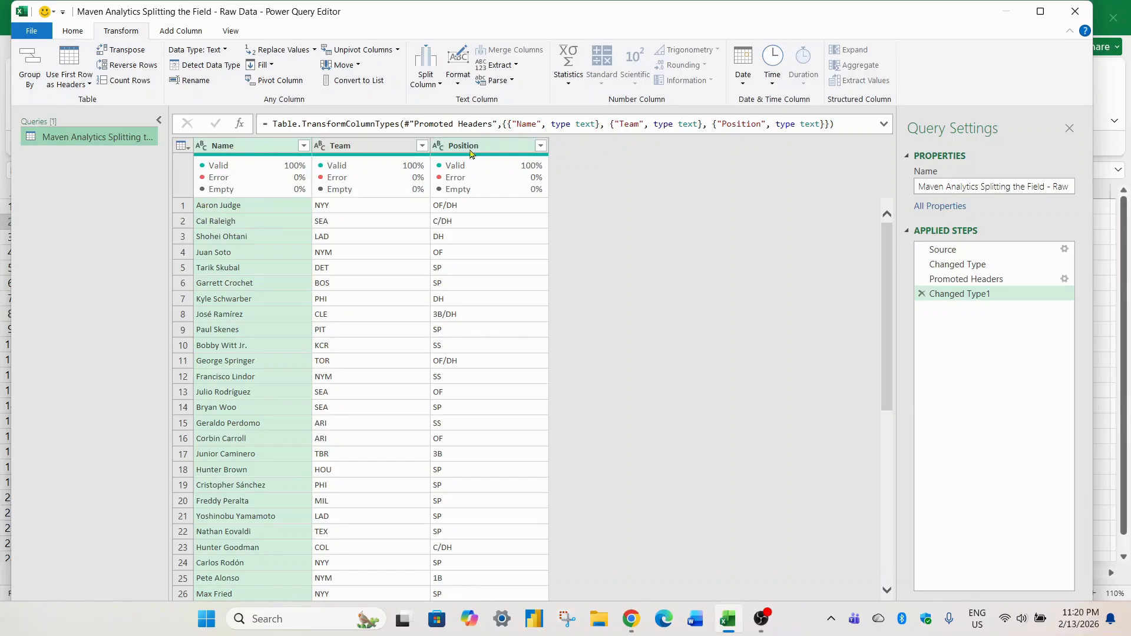
click(229, 149)
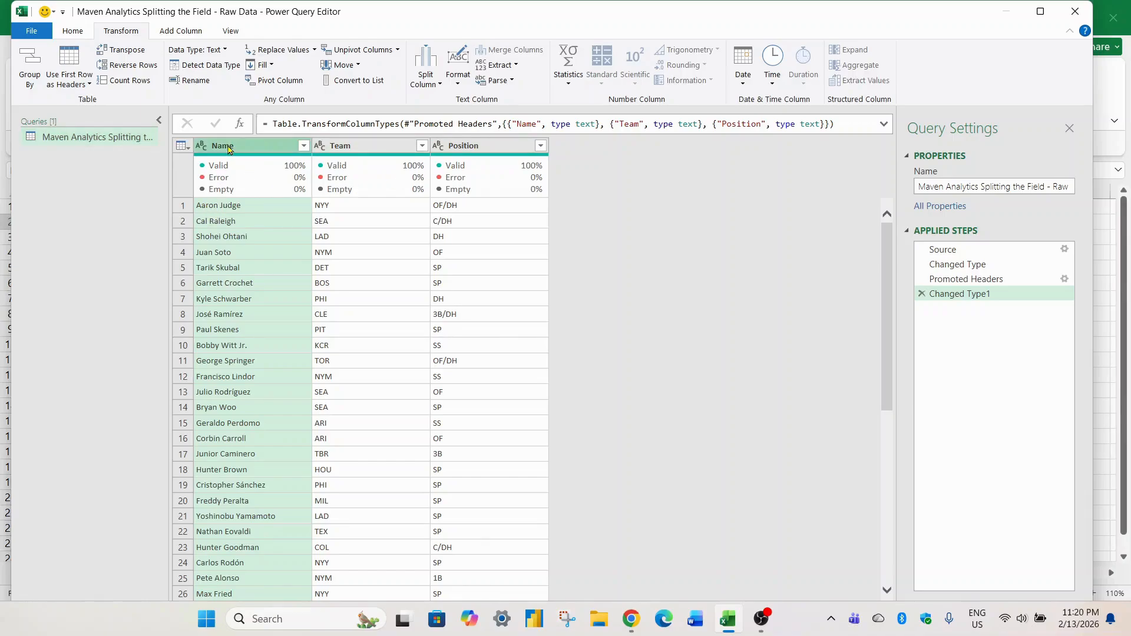
click(366, 149)
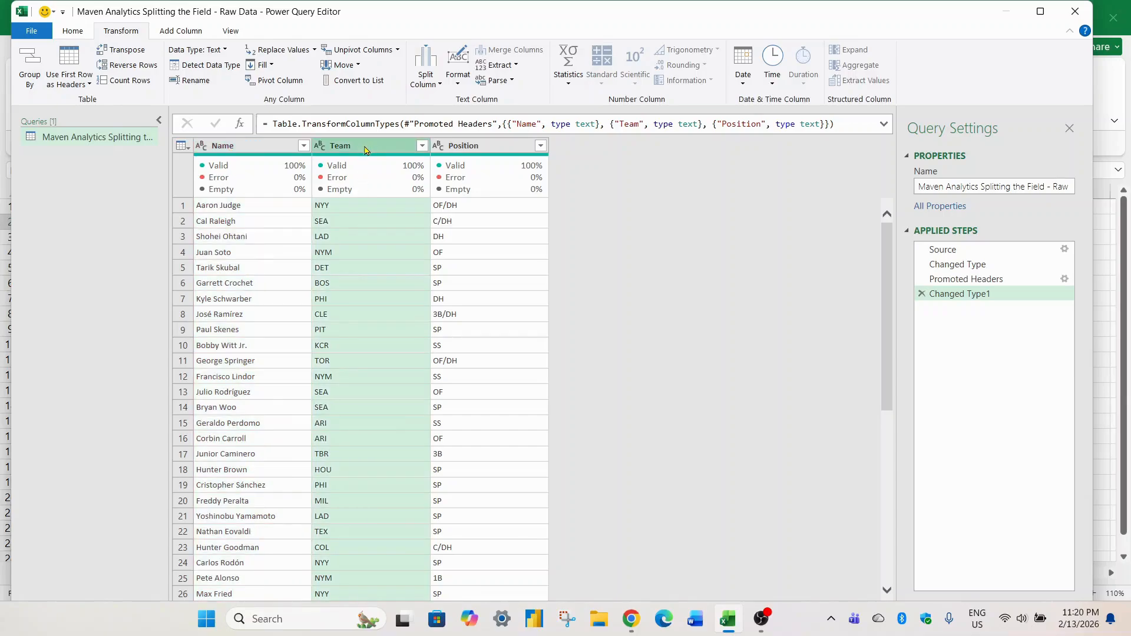
click(491, 153)
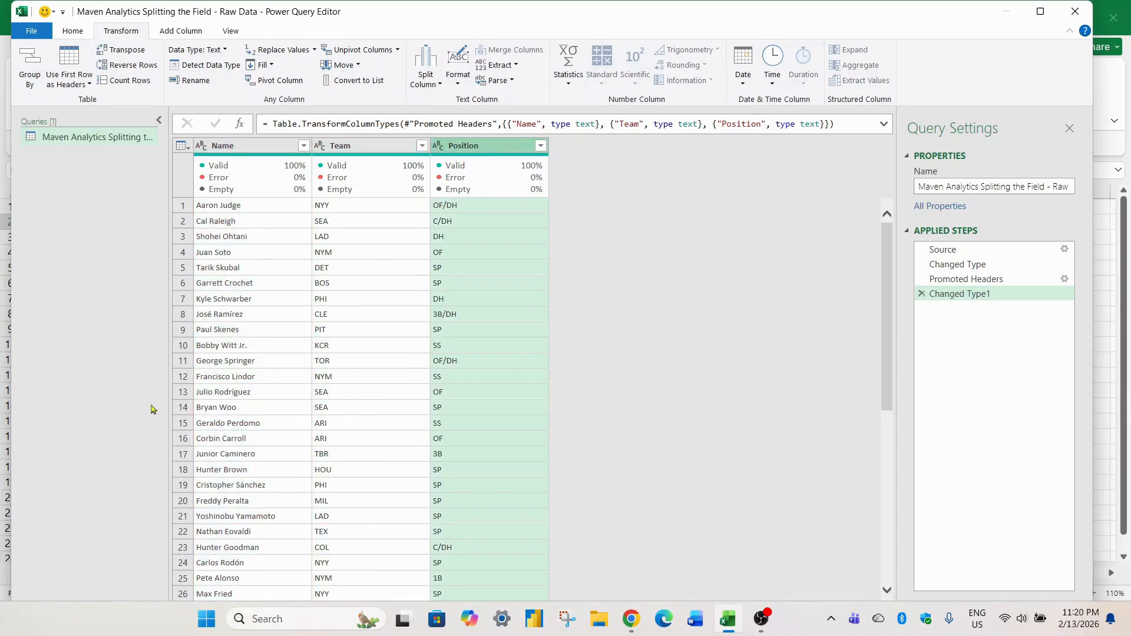
Duplicate the imported Maven Analytics query and rename the original query as Data Drill 1.
right_click(79, 143)
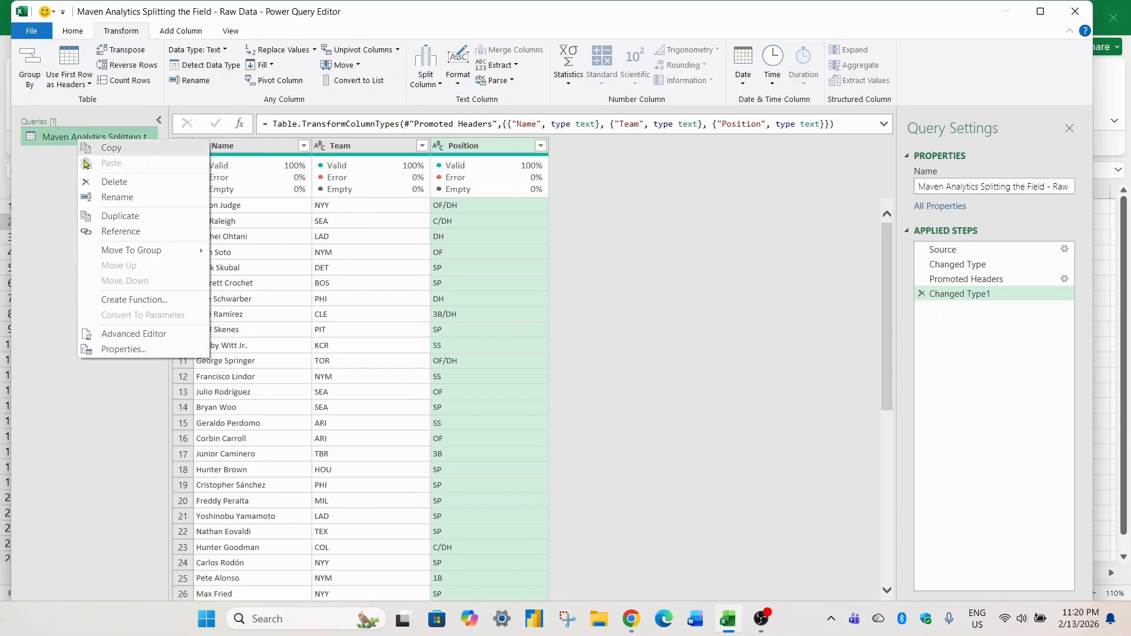
click(105, 217)
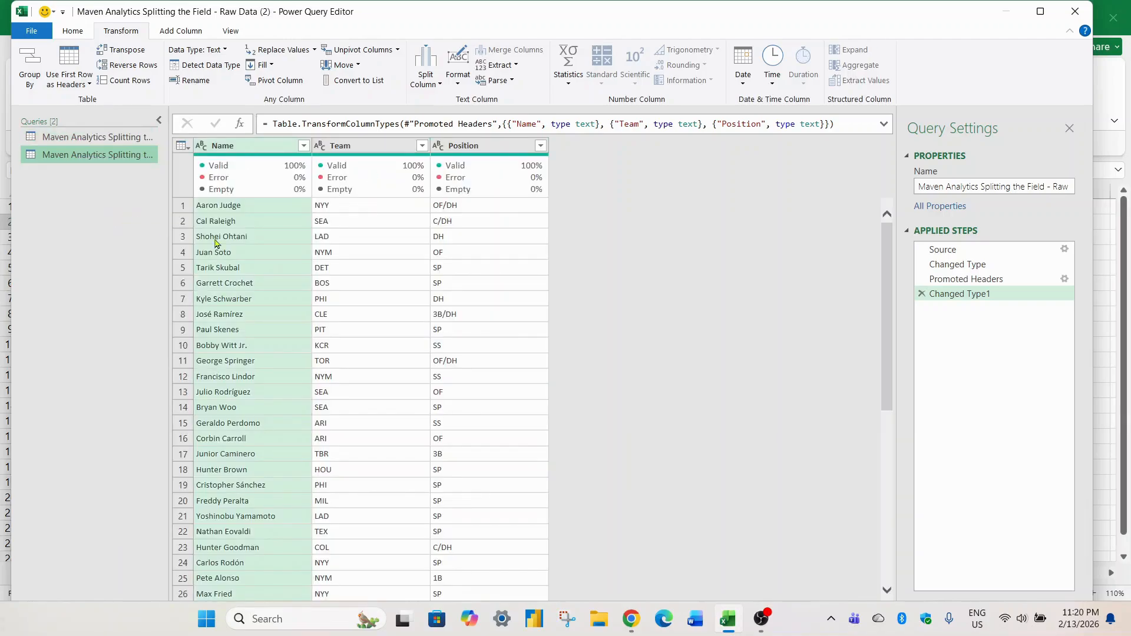
click(103, 142)
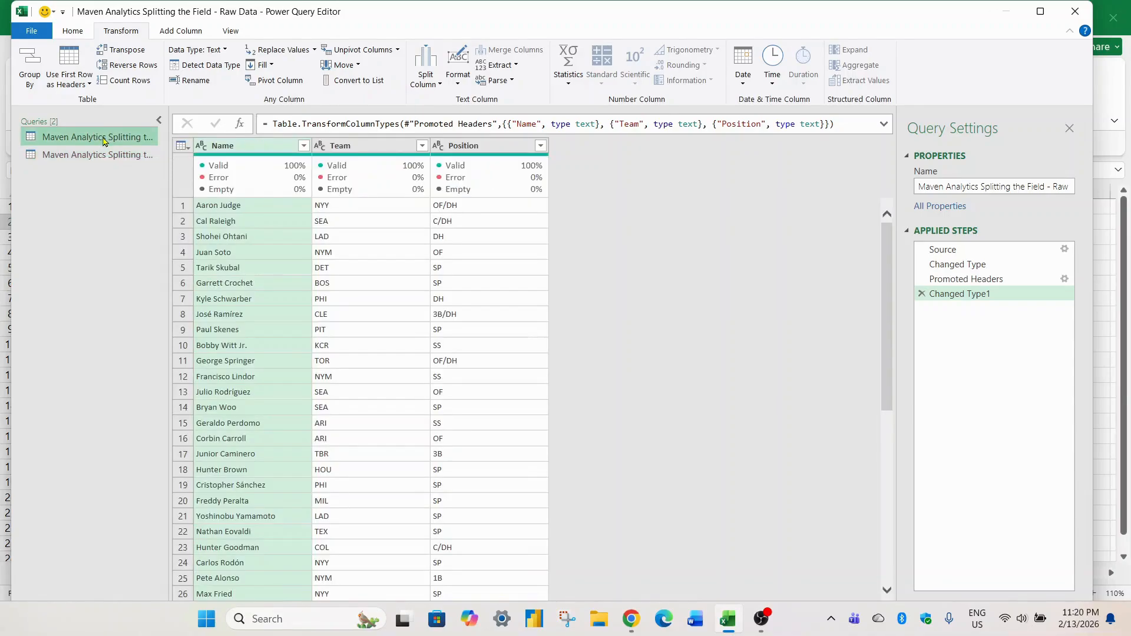
double_click(1020, 190)
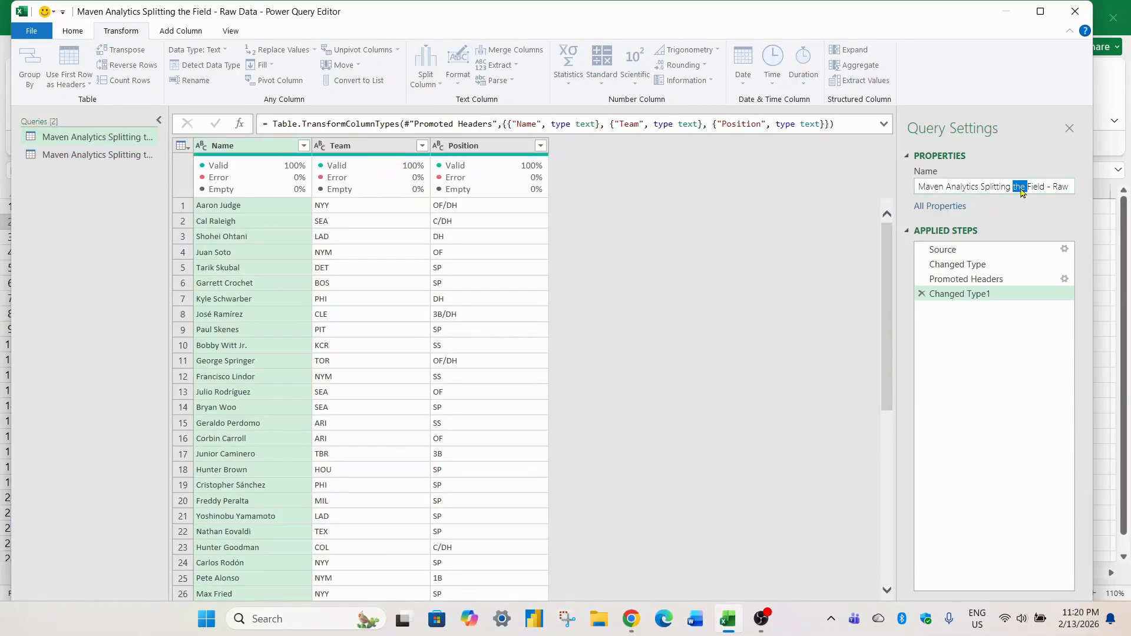
click(1021, 190)
text(Data Drill 1)
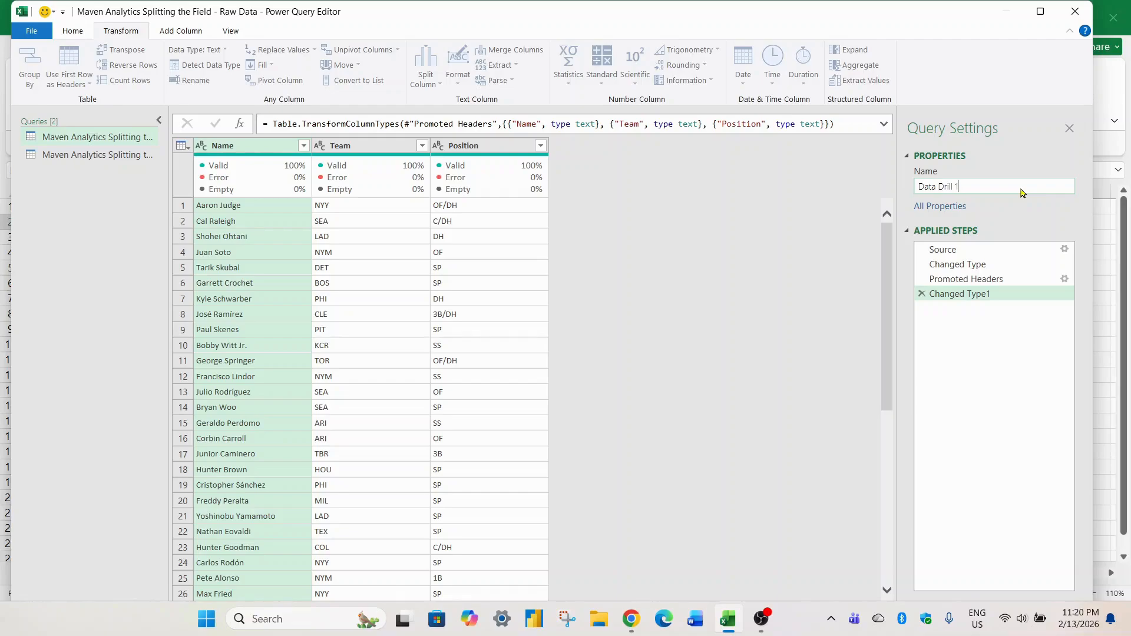
key(Return)
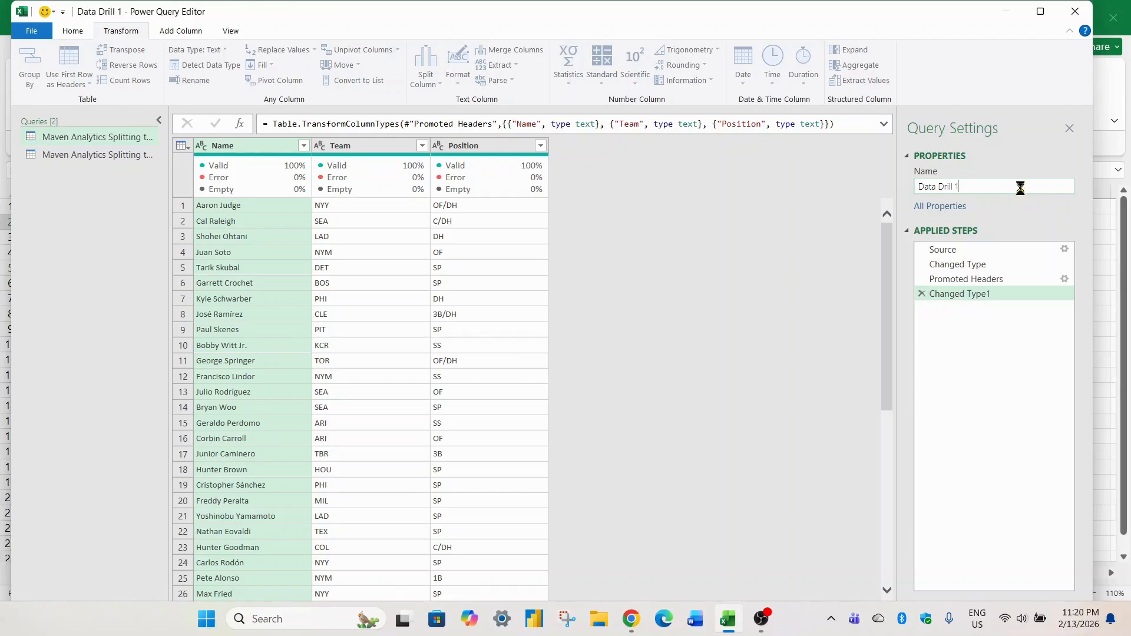
Rename the duplicated query as Data Drill 2.
click(42, 155)
click(968, 187)
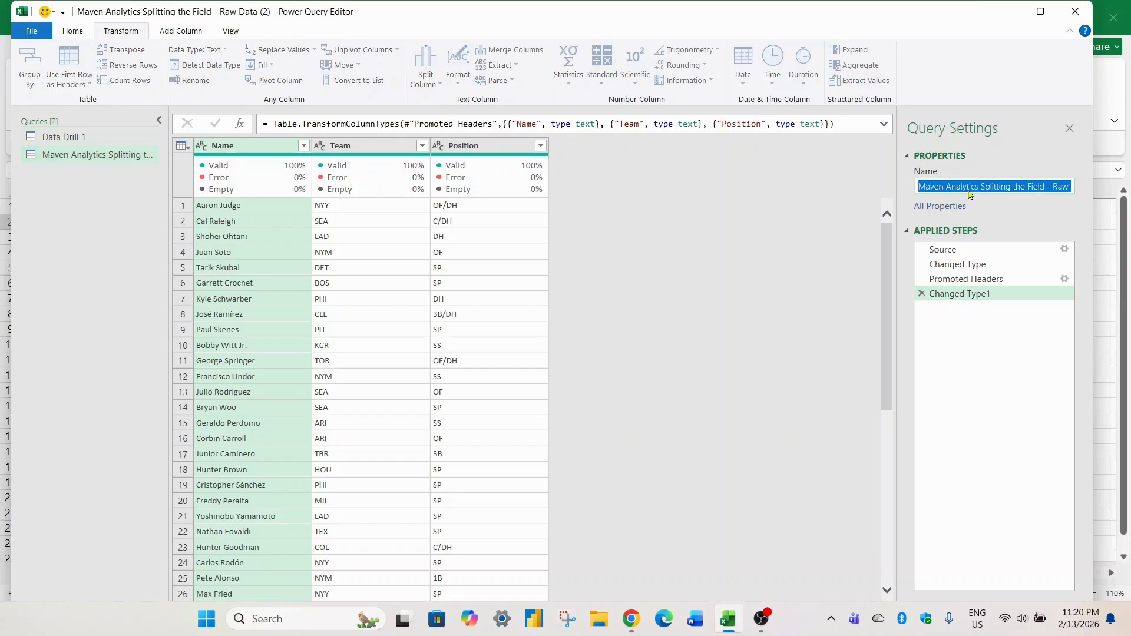
text(Data Drill 2)
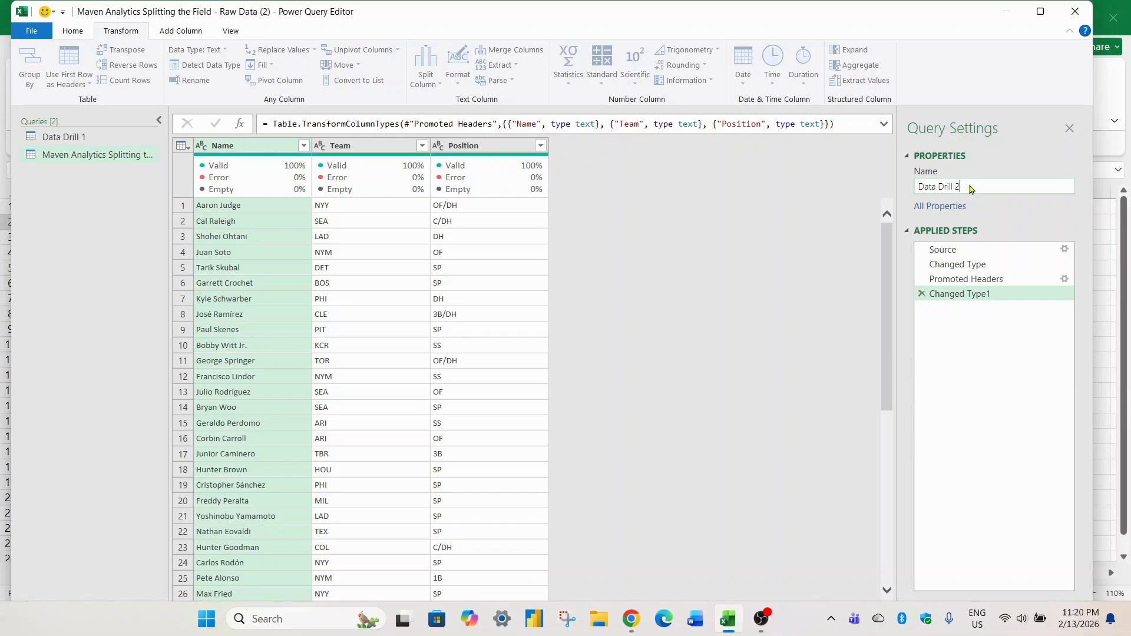
key(Return)
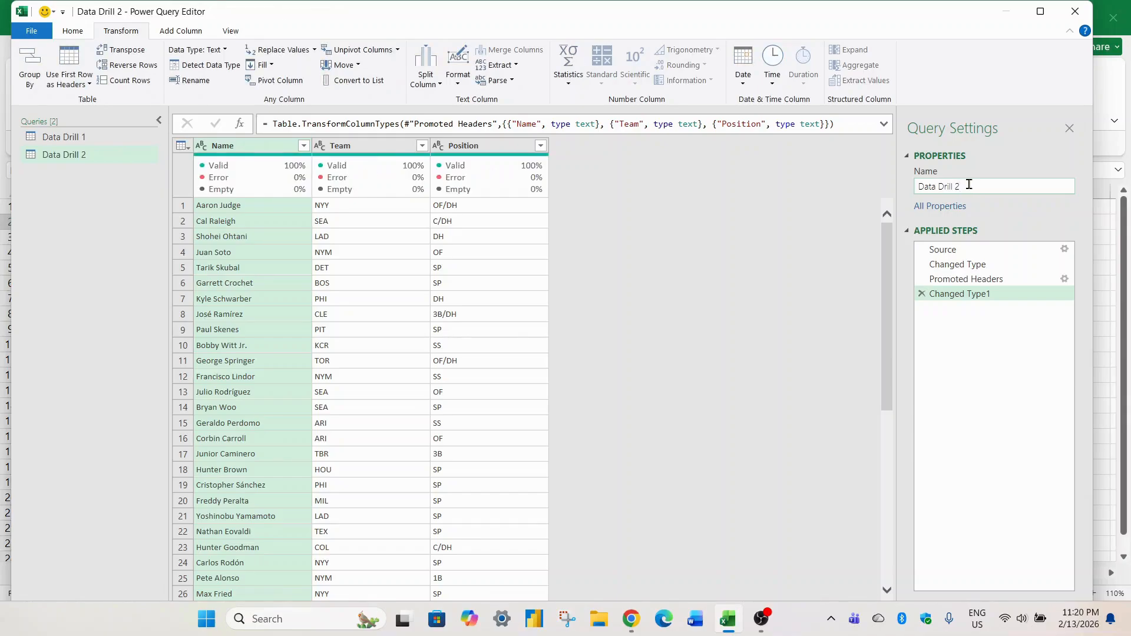
Load both queries to the workbook as connections only, and reopen Data Drill 1 for editing in Power Query.
click(61, 141)
click(64, 156)
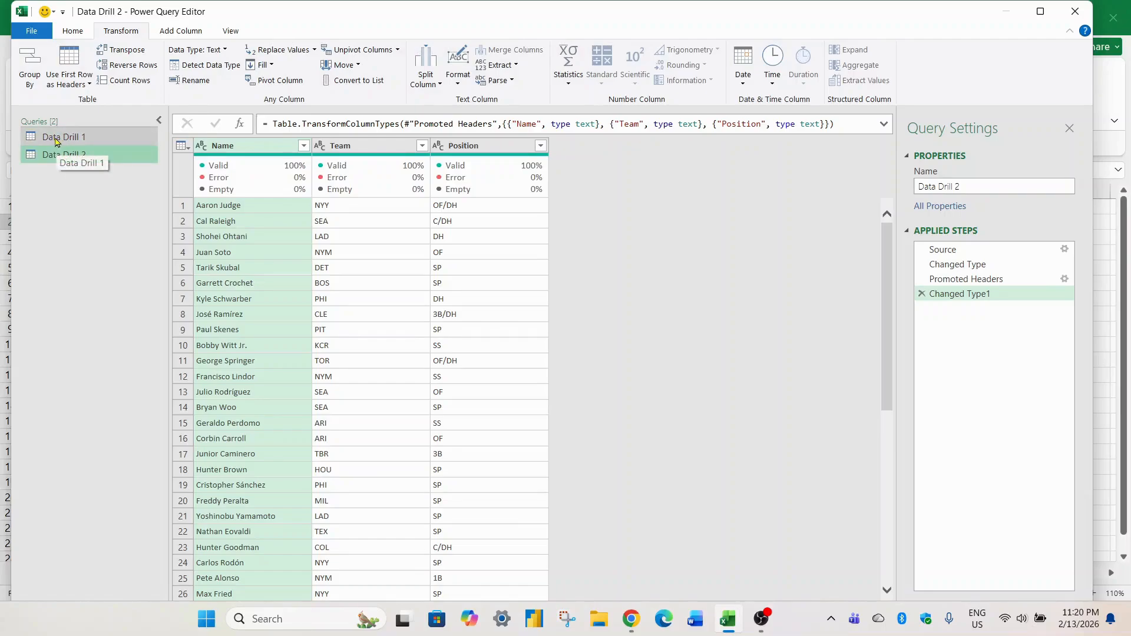
click(59, 141)
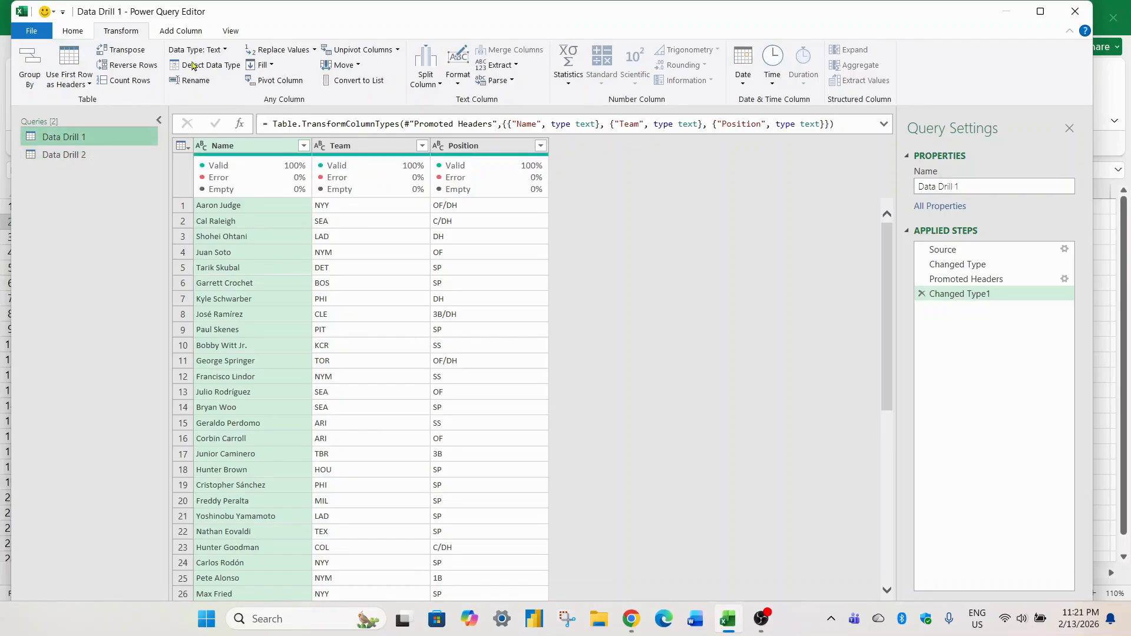
click(73, 32)
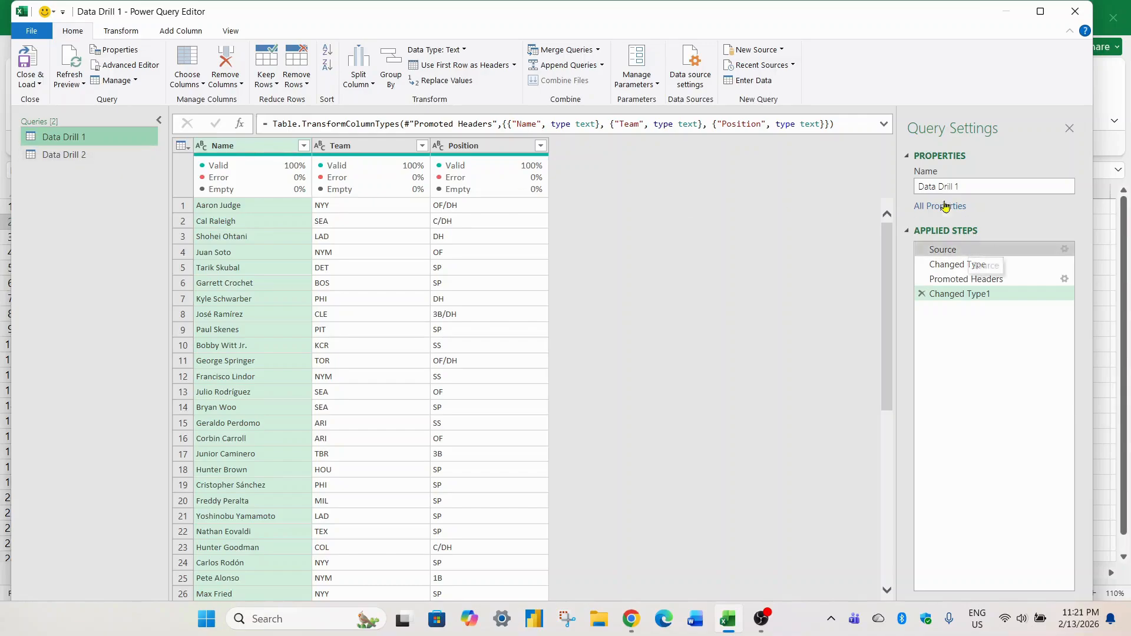
click(37, 85)
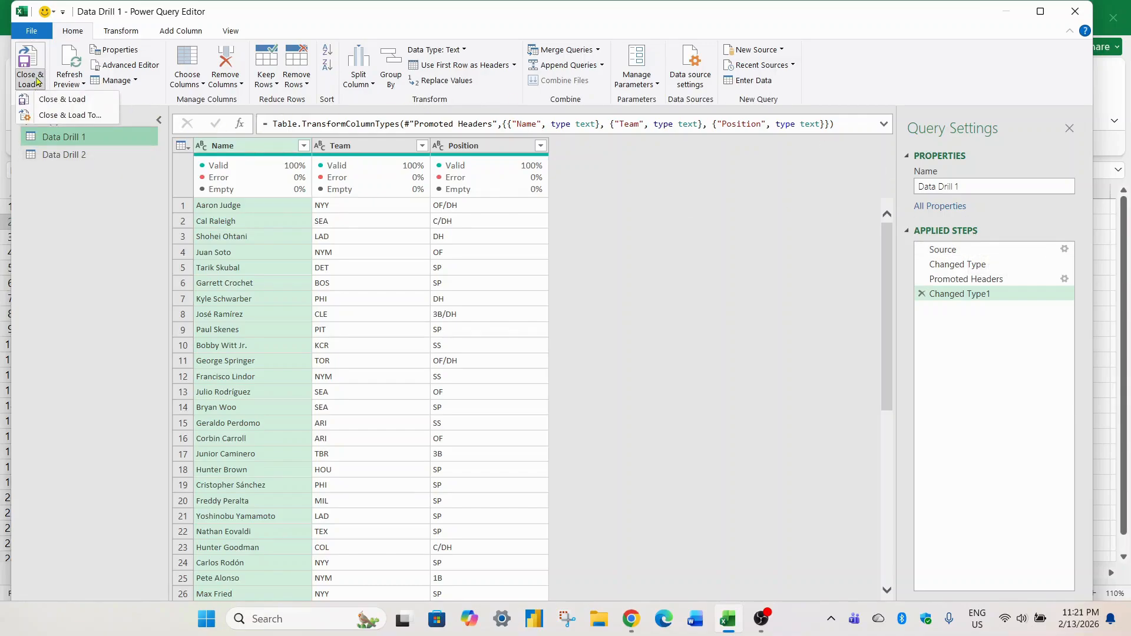
click(69, 115)
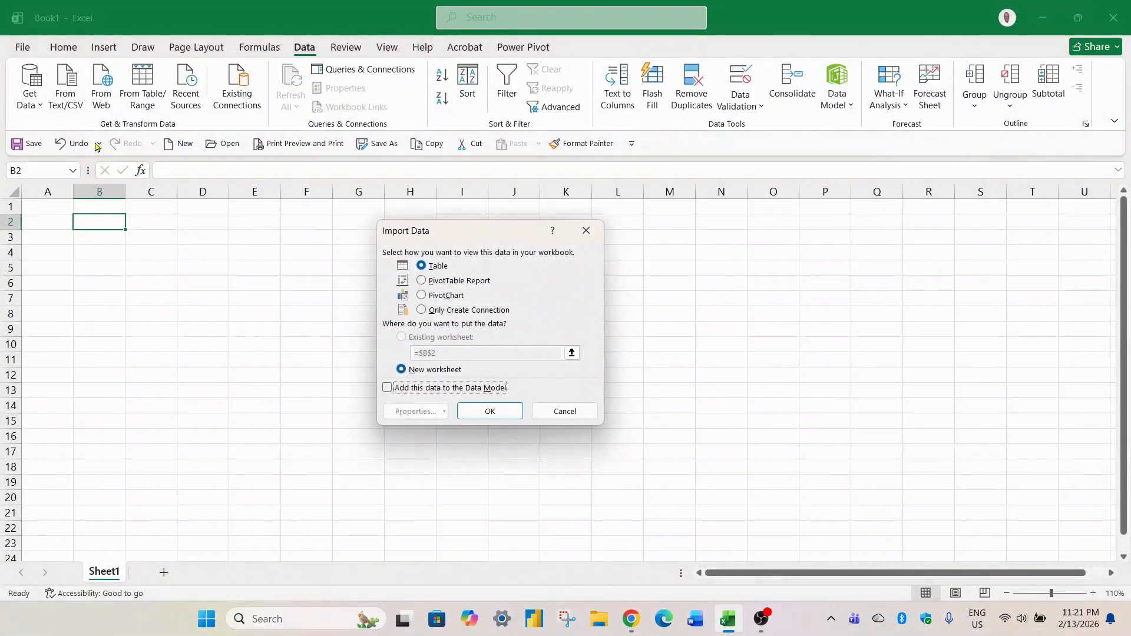
click(424, 311)
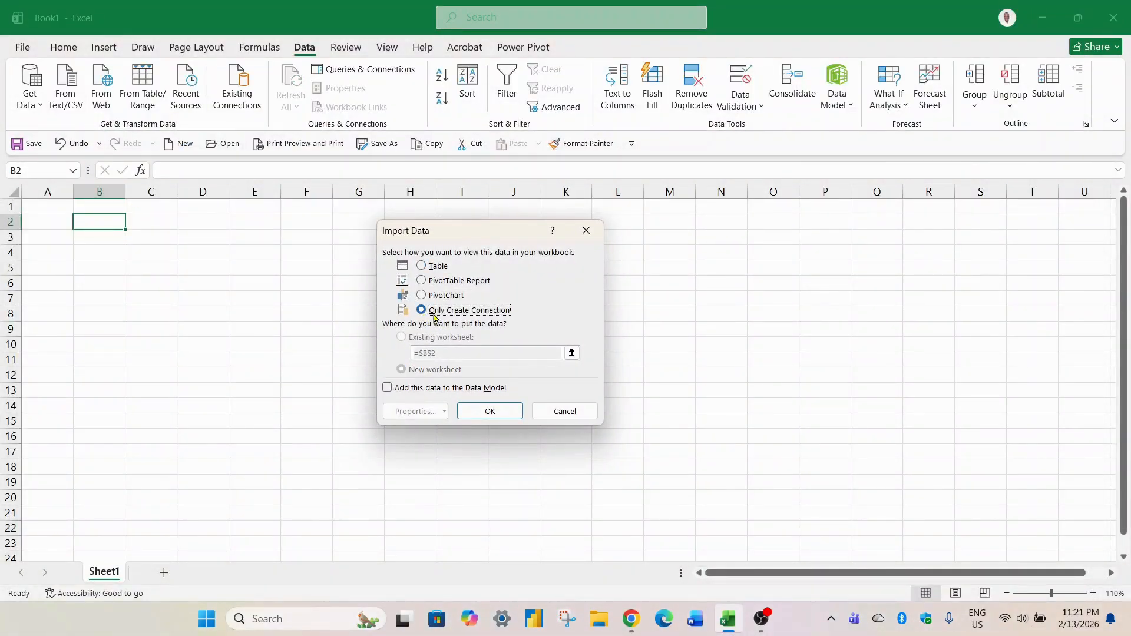
click(491, 411)
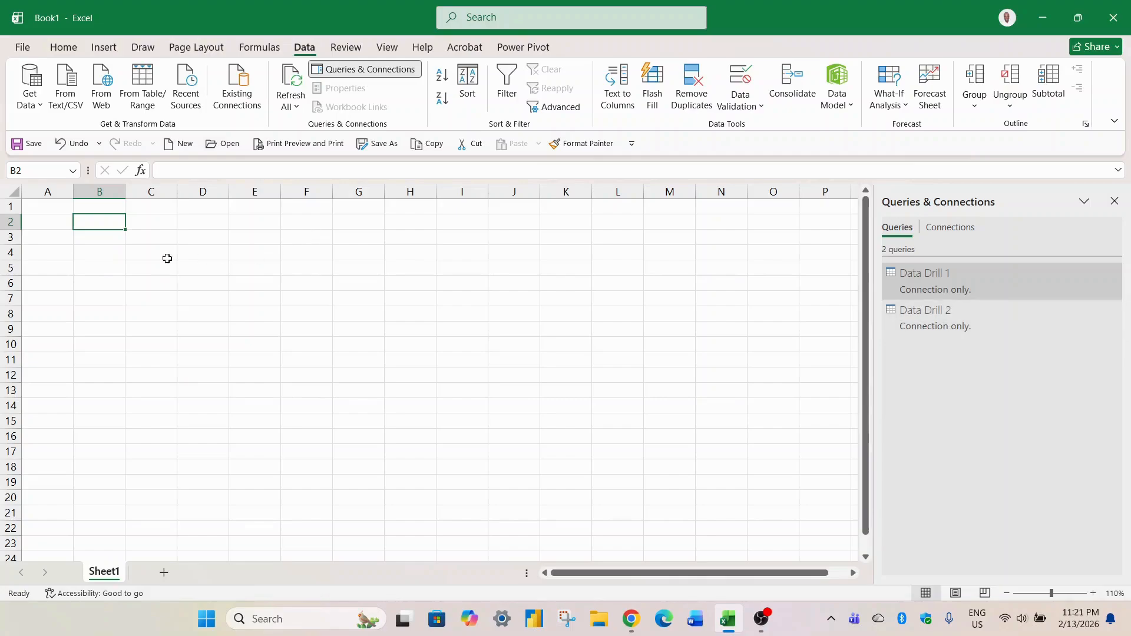
right_click(937, 275)
click(972, 313)
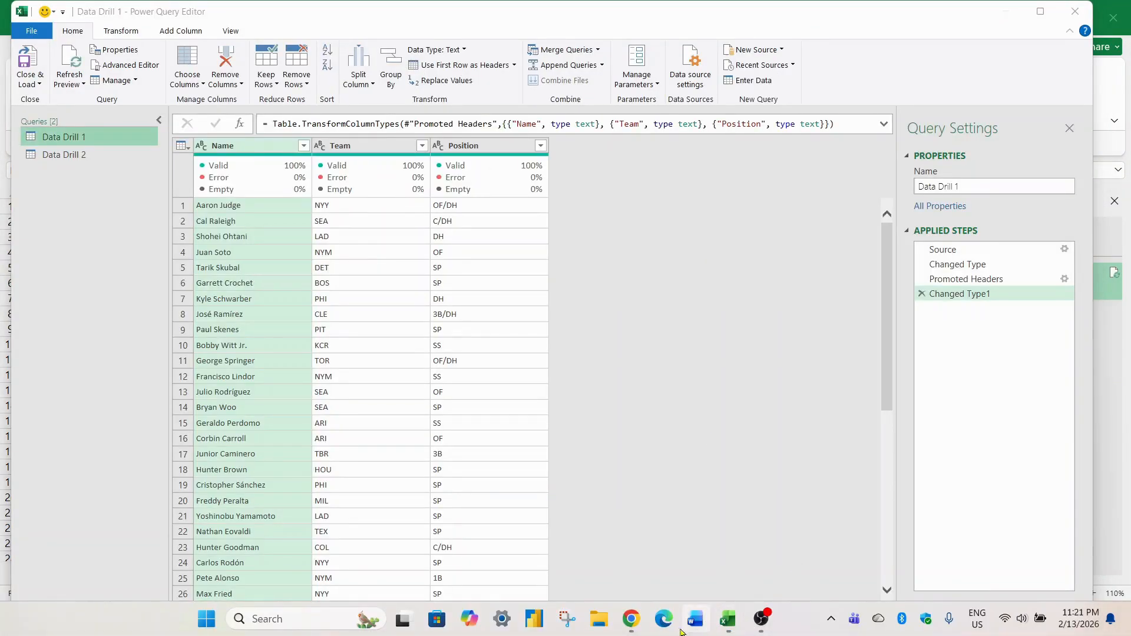
Switch to Chrome and review the Splitting the Field objective, the note on multiple positions and the example input and output tables.
click(633, 619)
scroll(371, 391, up, 8)
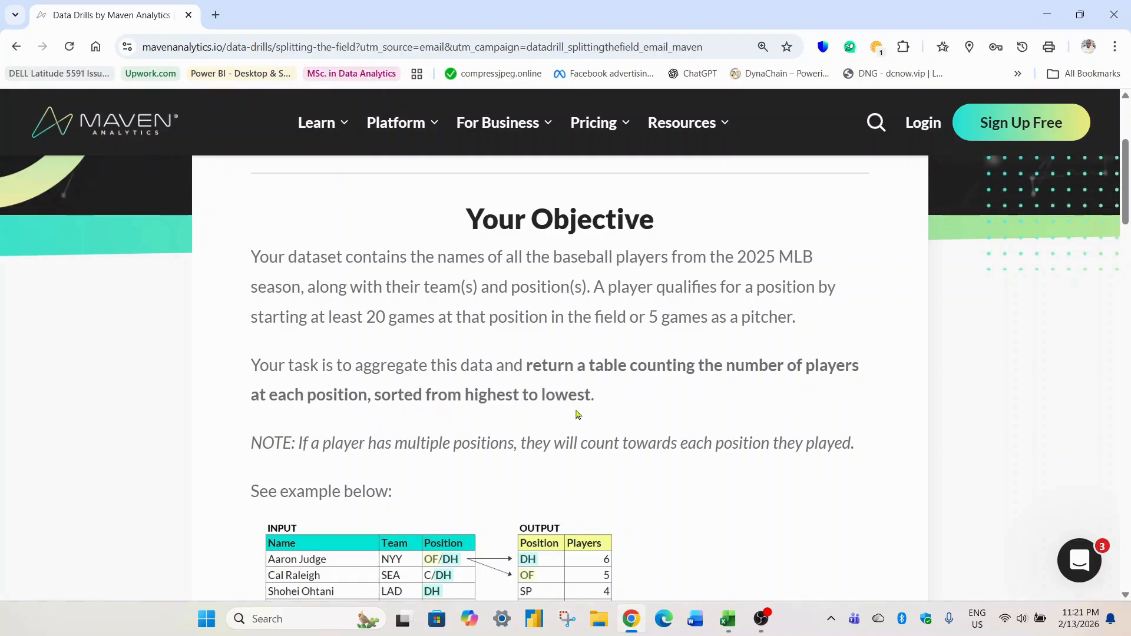
scroll(646, 424, down, 3)
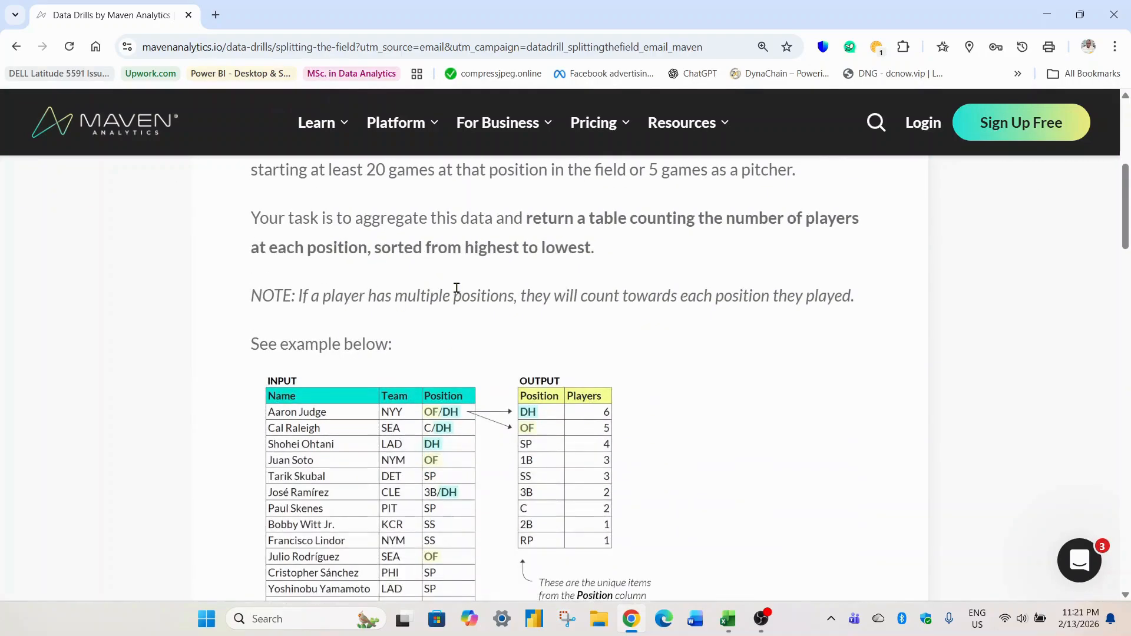
scroll(454, 293, up, 3)
scroll(598, 251, up, 3)
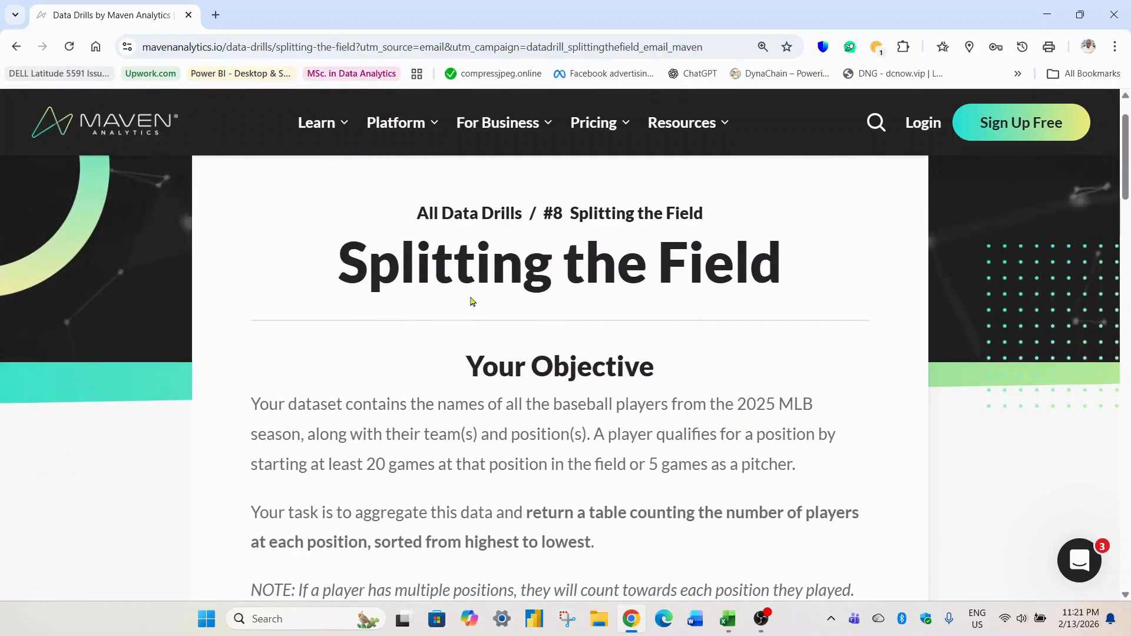
scroll(656, 464, down, 3)
scroll(655, 464, down, 2)
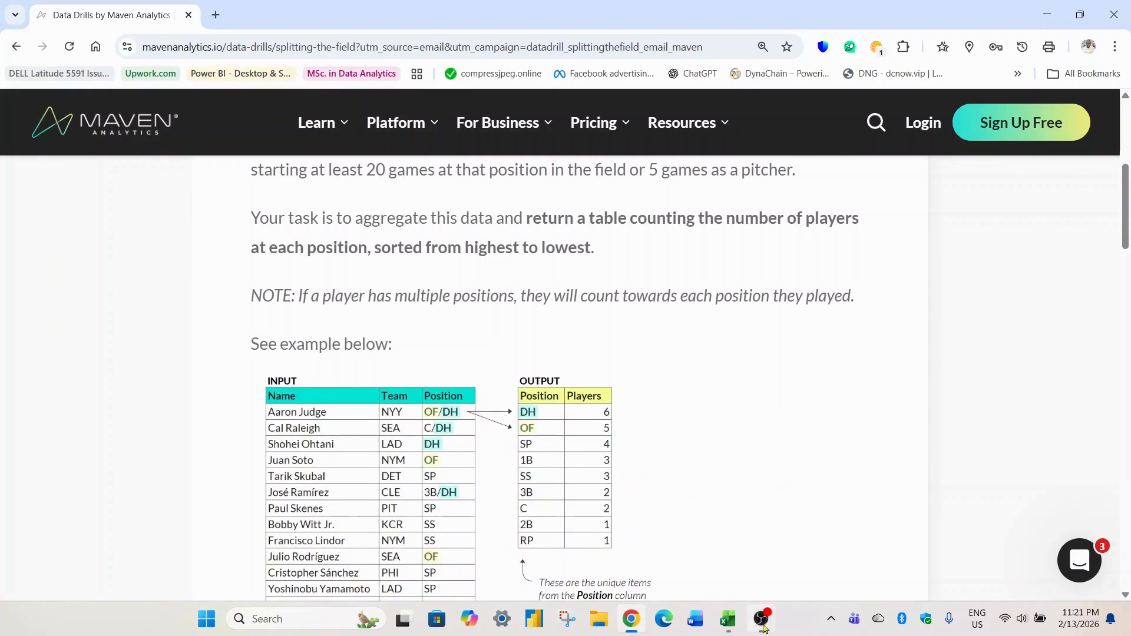
Return to the Power Query Editor and remove the Team column from Data Drill 1.
click(730, 625)
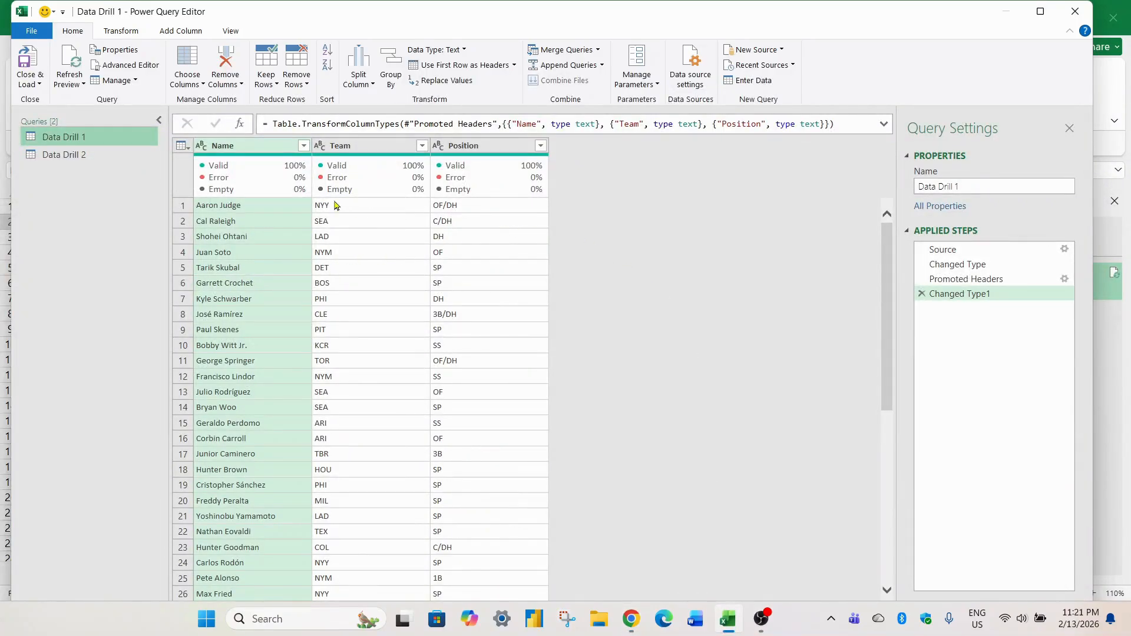
click(351, 150)
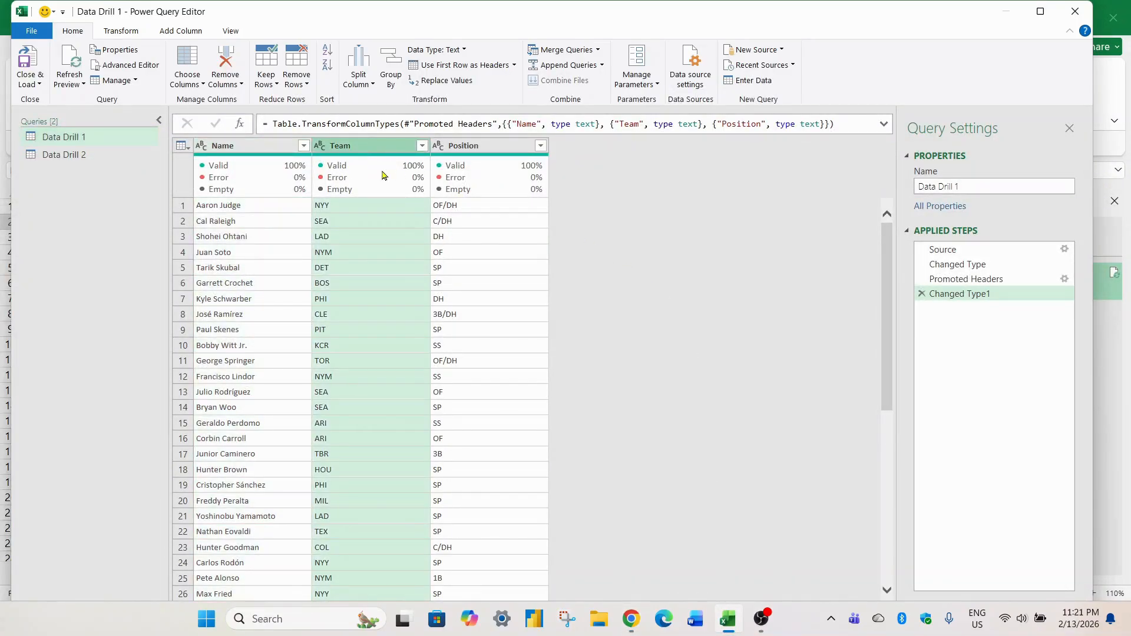
right_click(349, 150)
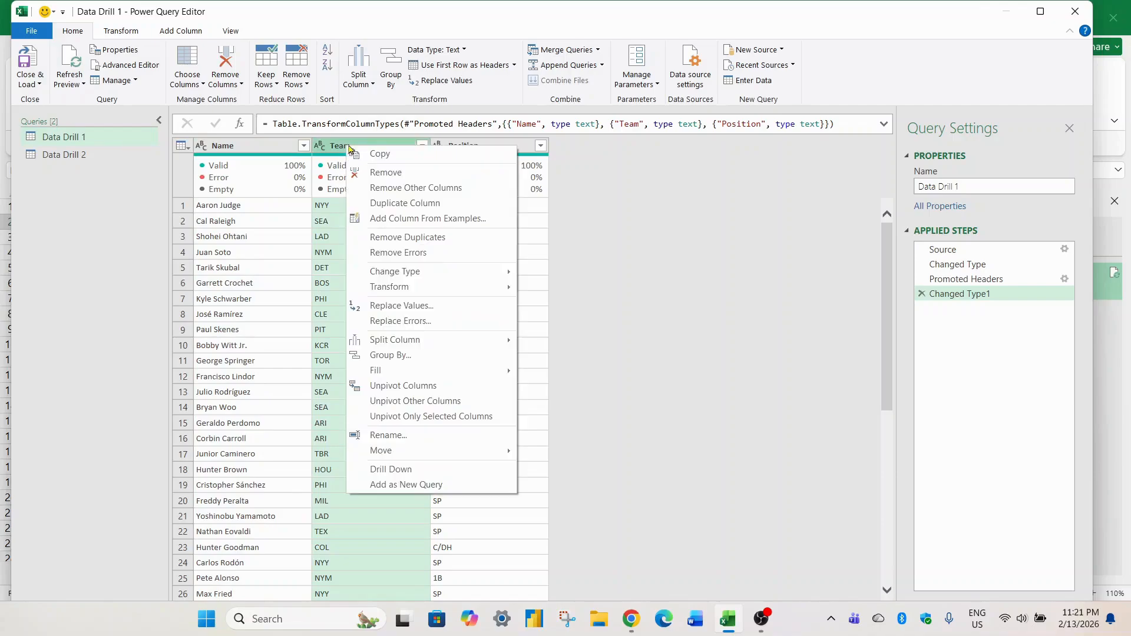
click(391, 174)
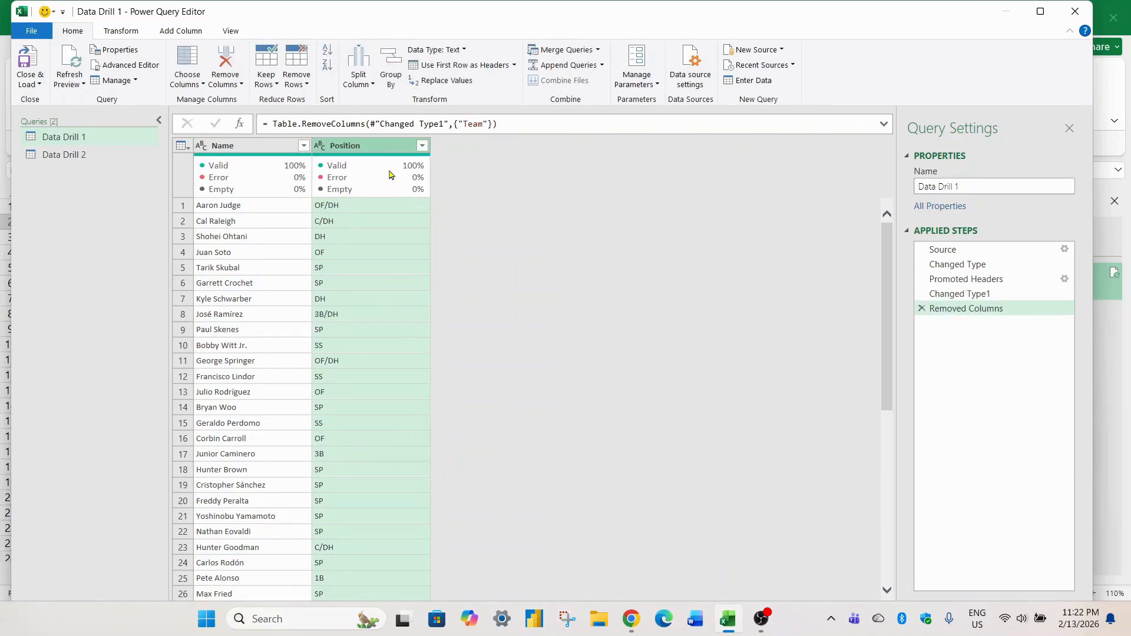
Switch to Chrome and reread which fields the task requires, comparing the wording on players and position with the example output.
click(631, 619)
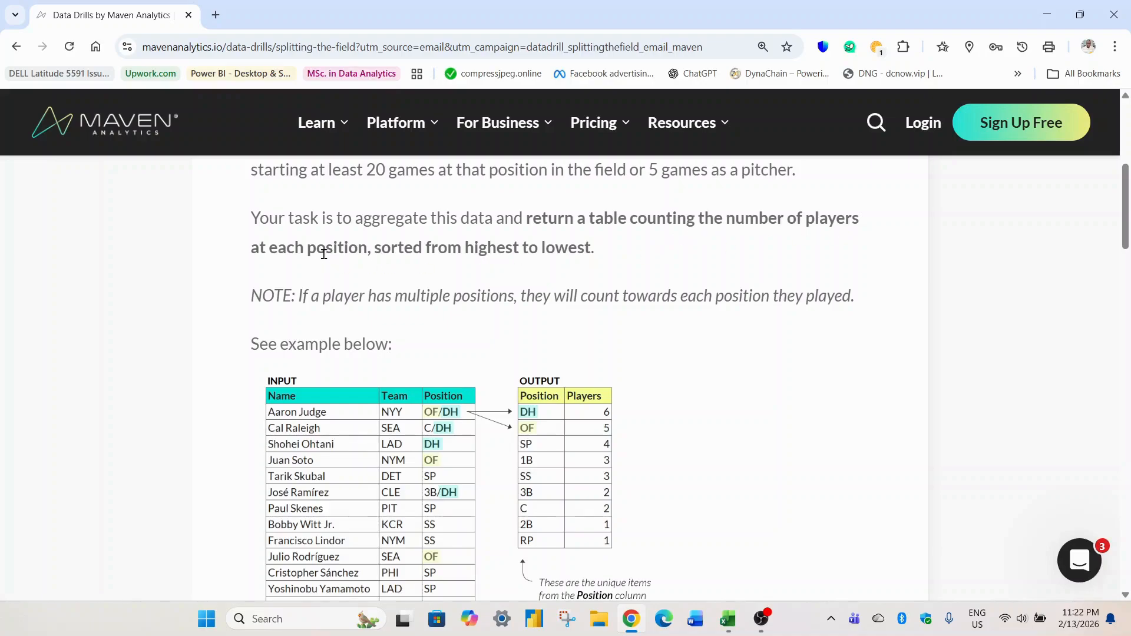
drag(326, 251, 374, 251)
drag(815, 220, 878, 222)
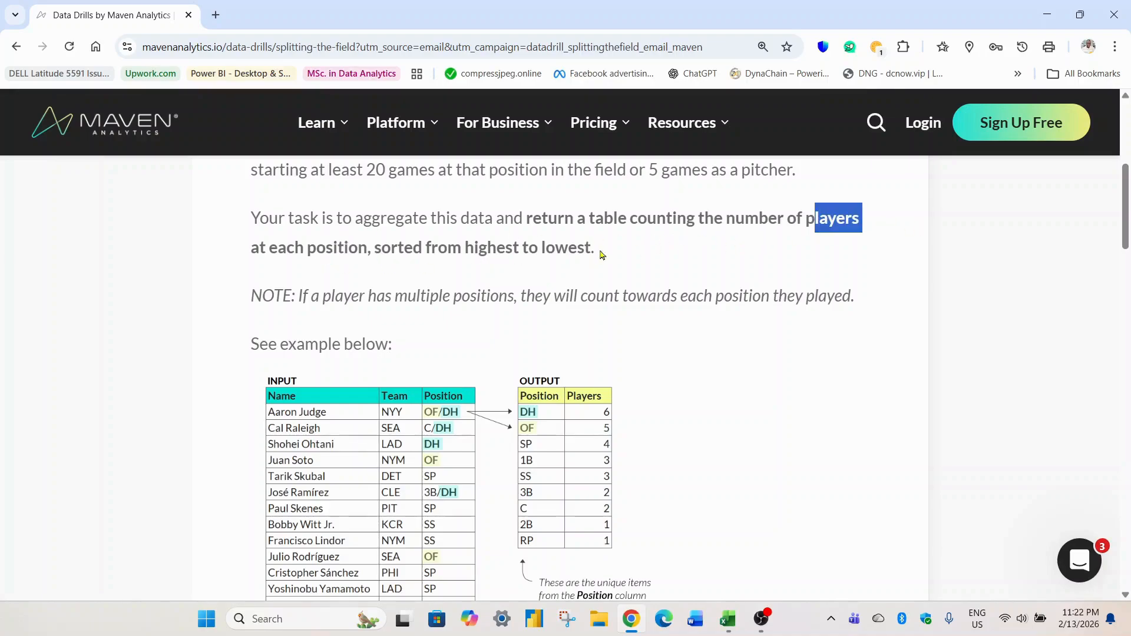
drag(327, 247, 393, 250)
click(393, 250)
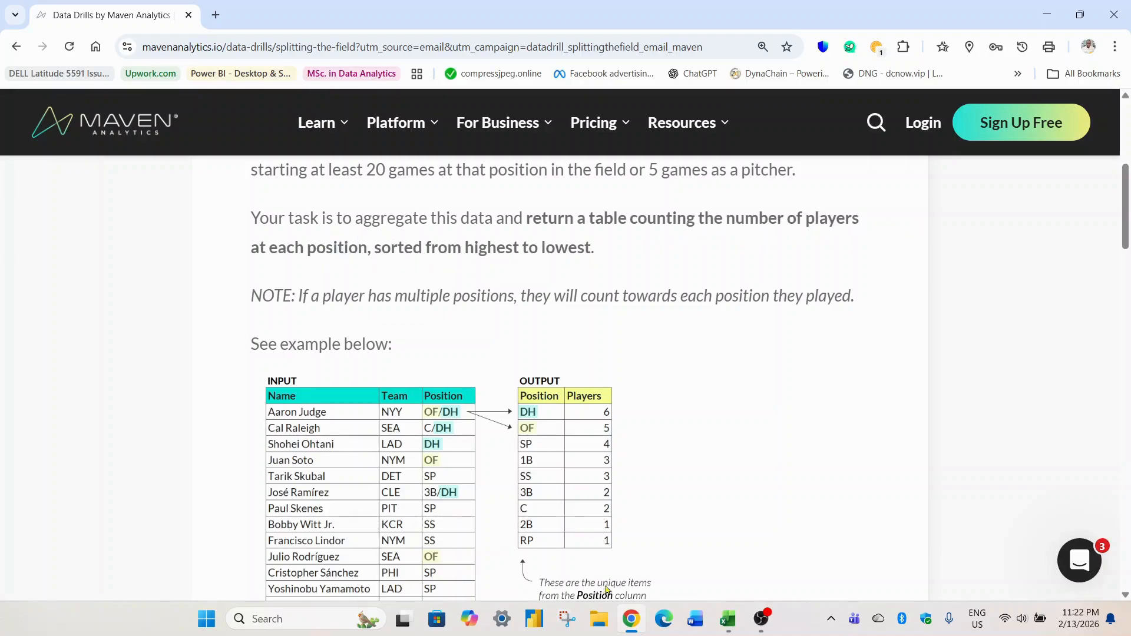
Return to the Power Query Editor and rename the Name column of Data Drill 1 as Players.
click(728, 619)
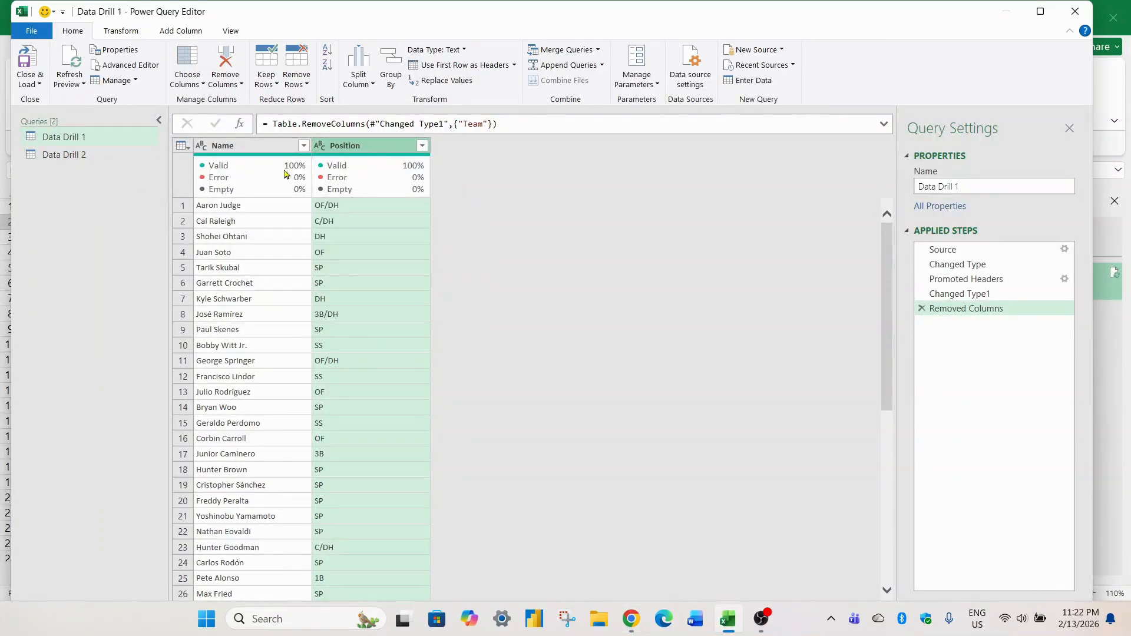
double_click(232, 146)
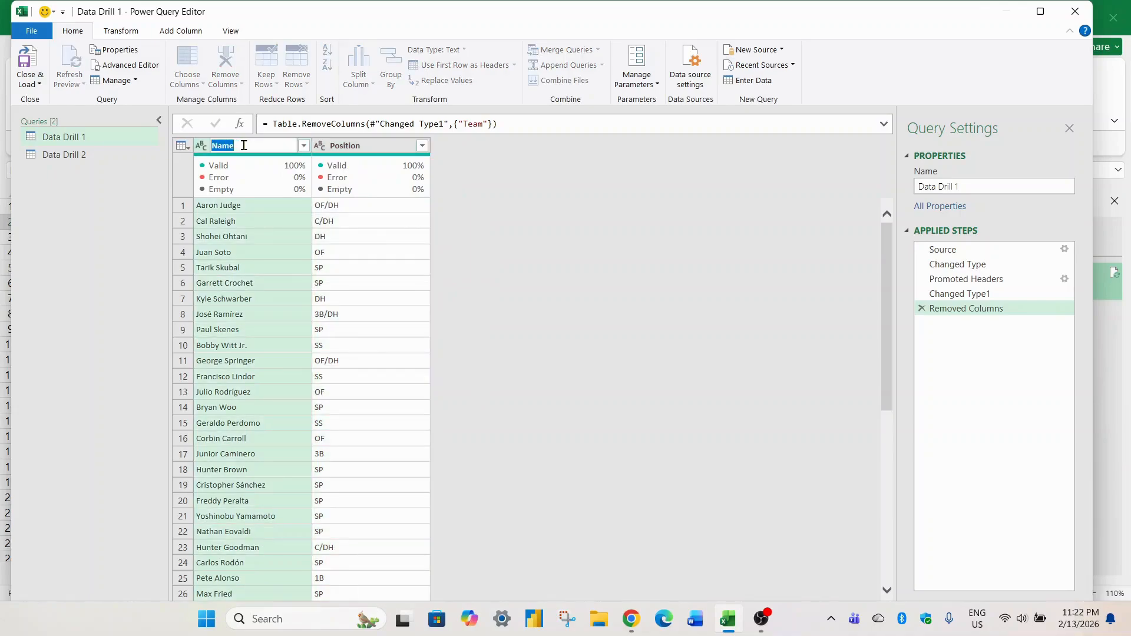
text(Players)
key(Return)
Split the Position column by the custom delimiter / at each occurrence of the delimiter.
click(350, 146)
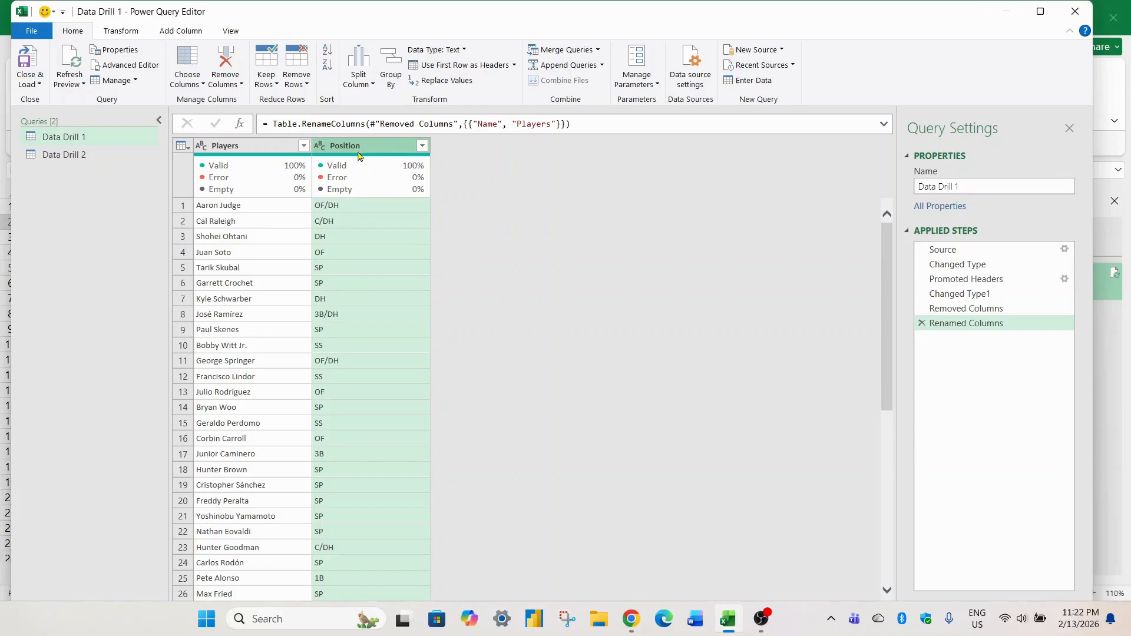
click(373, 85)
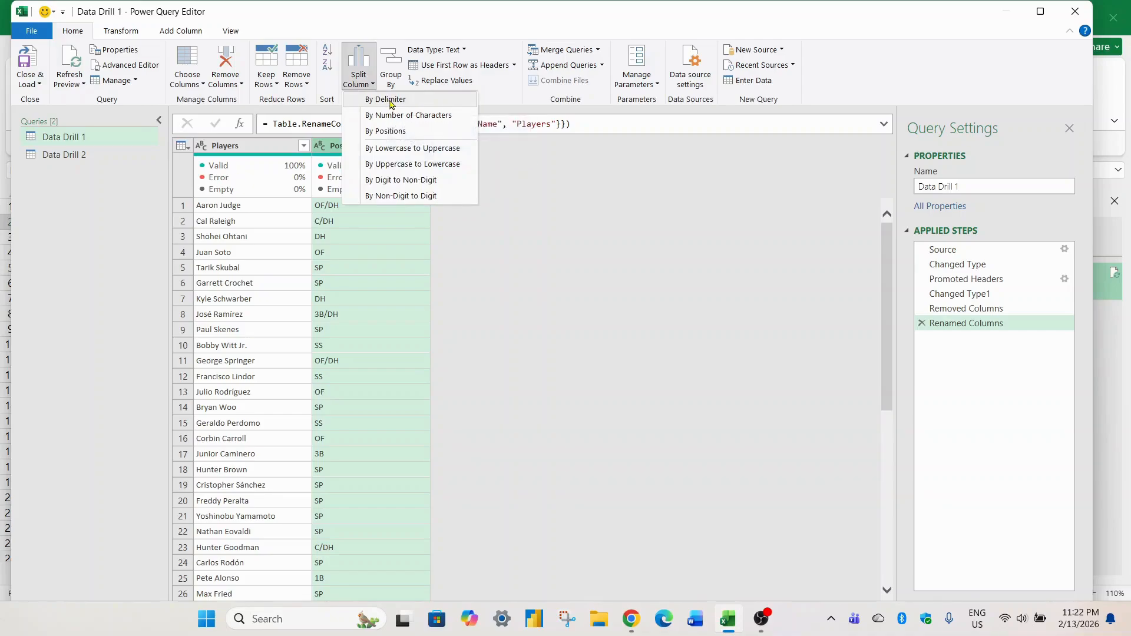
click(377, 27)
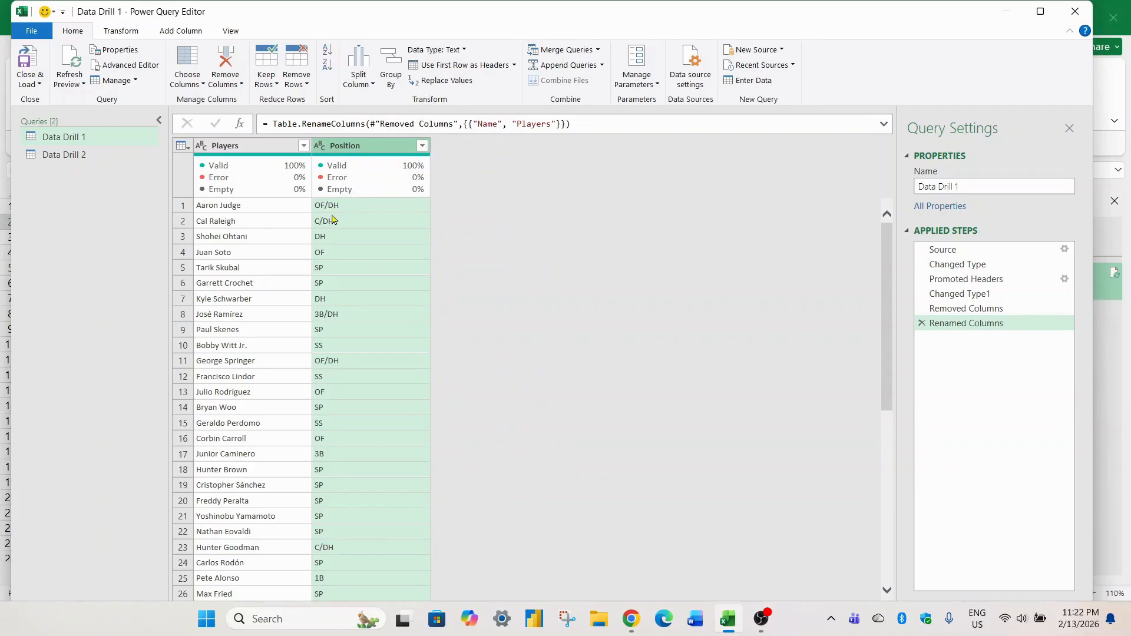
click(371, 85)
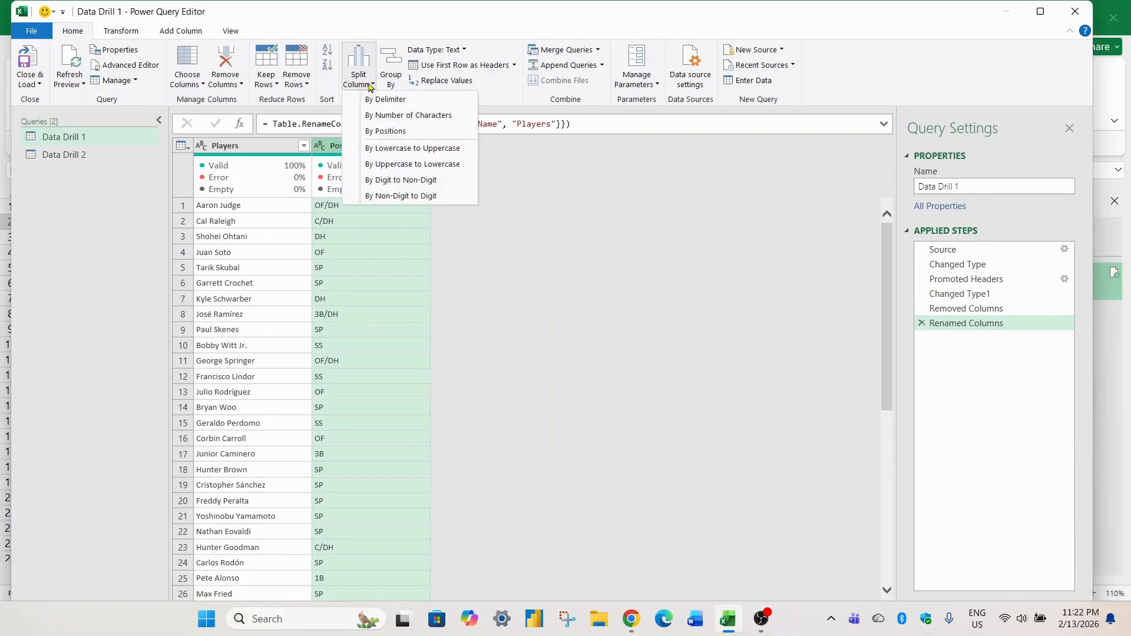
click(391, 100)
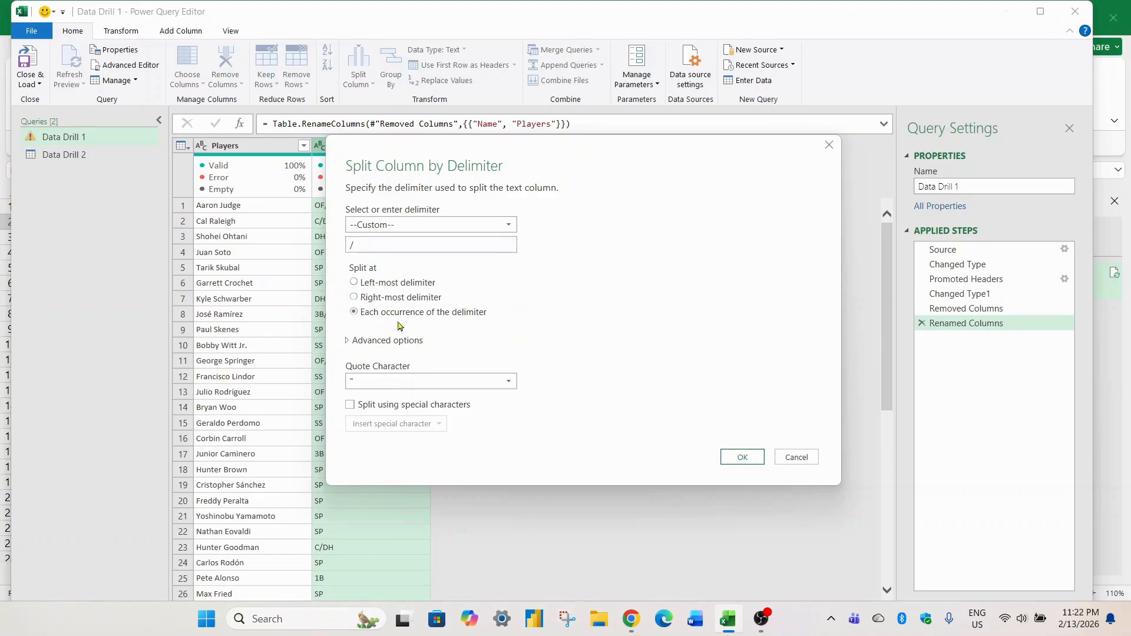
click(741, 458)
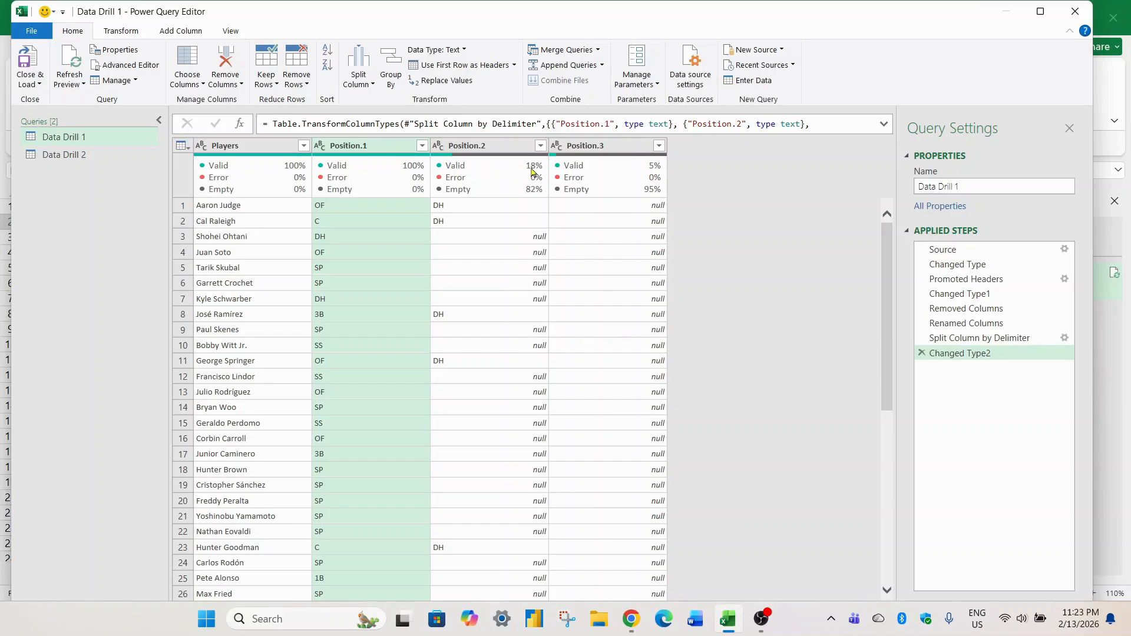
Unpivot the Position.1, Position.2 and Position.3 columns together, keeping Players as the identifying column.
click(481, 151)
click(599, 151)
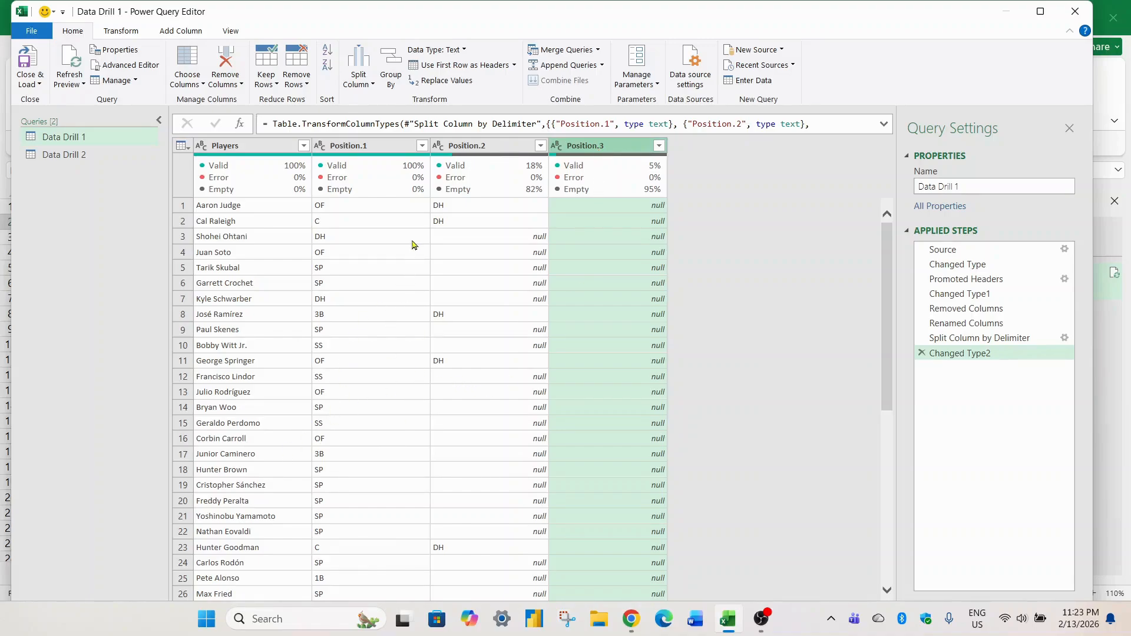
click(369, 148)
click(482, 152)
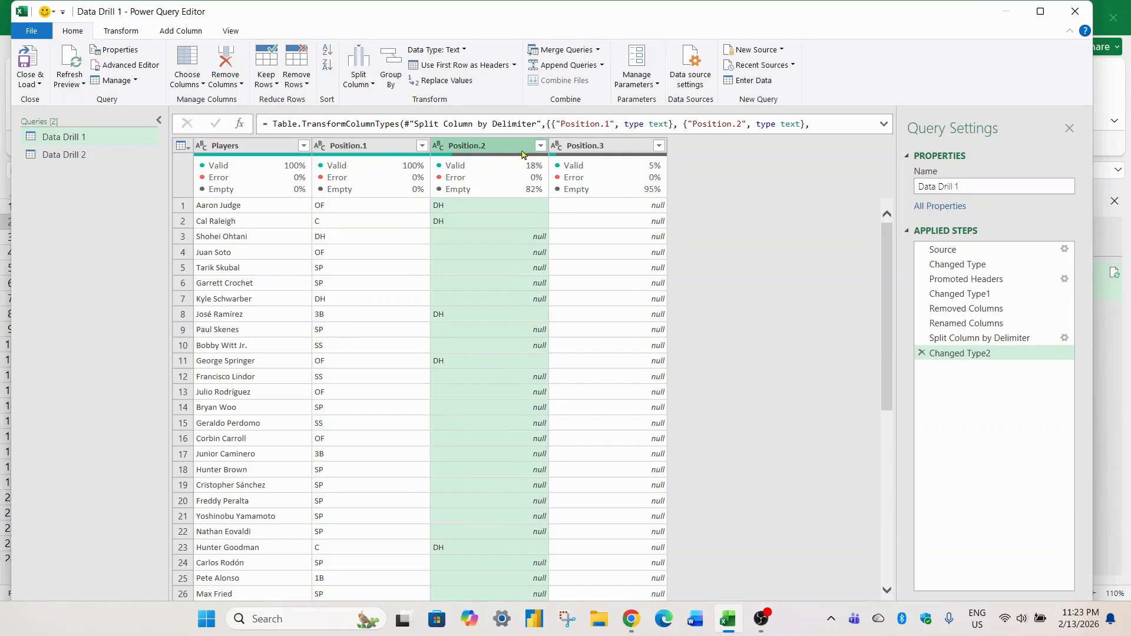
click(603, 150)
click(360, 151)
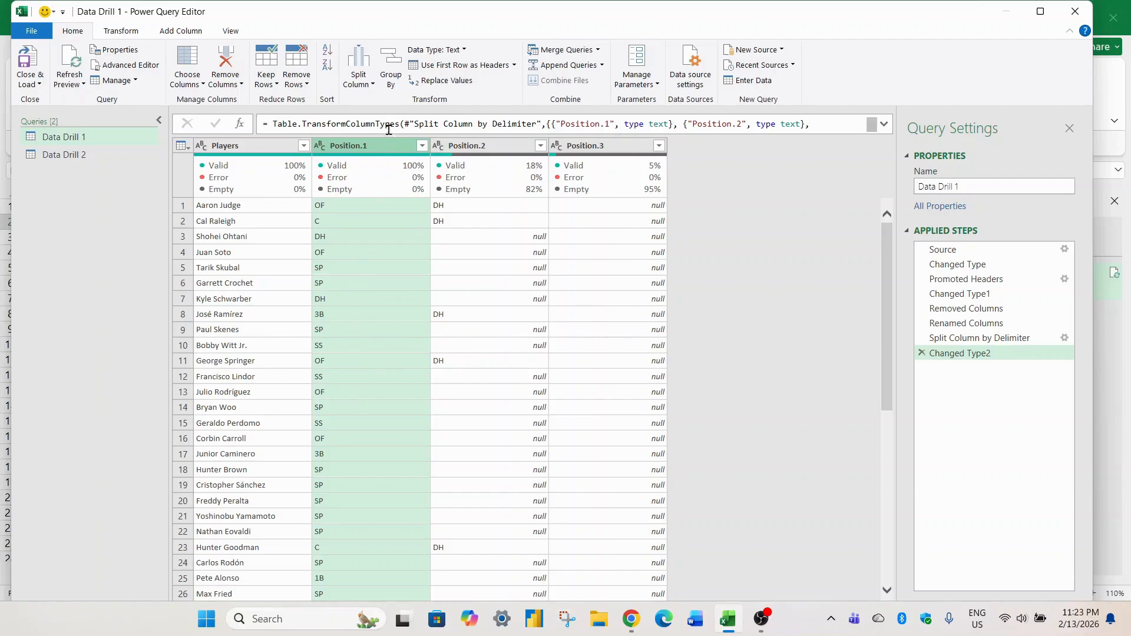
mouse_move(377, 172)
ctrl+click(361, 146)
click(361, 146)
ctrl+click(477, 148)
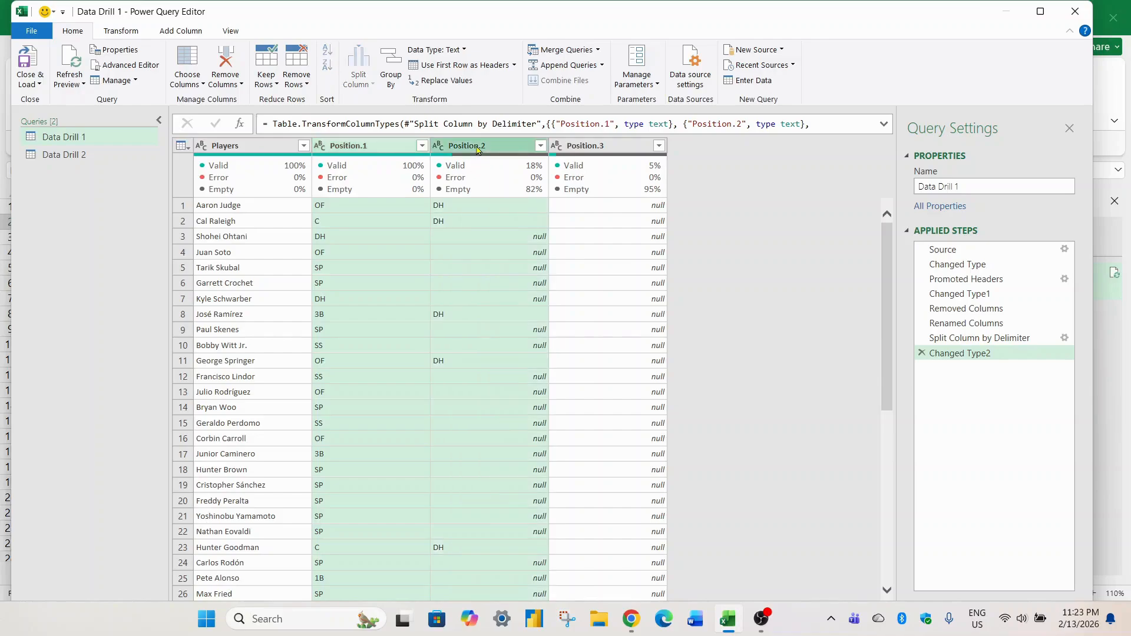
ctrl+click(612, 150)
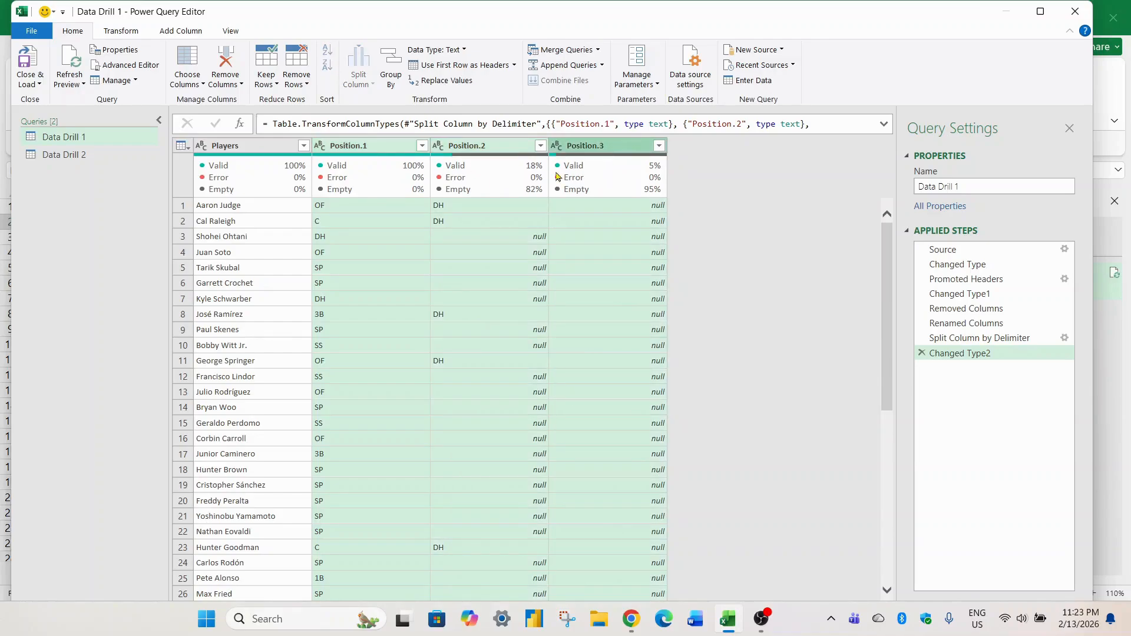
click(123, 33)
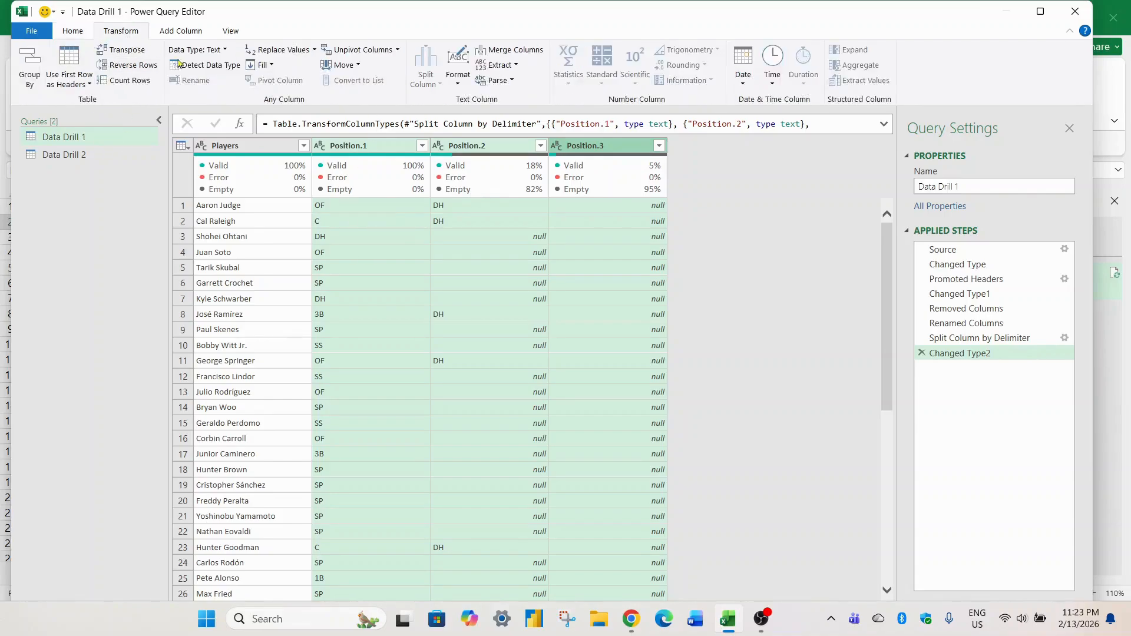
click(400, 52)
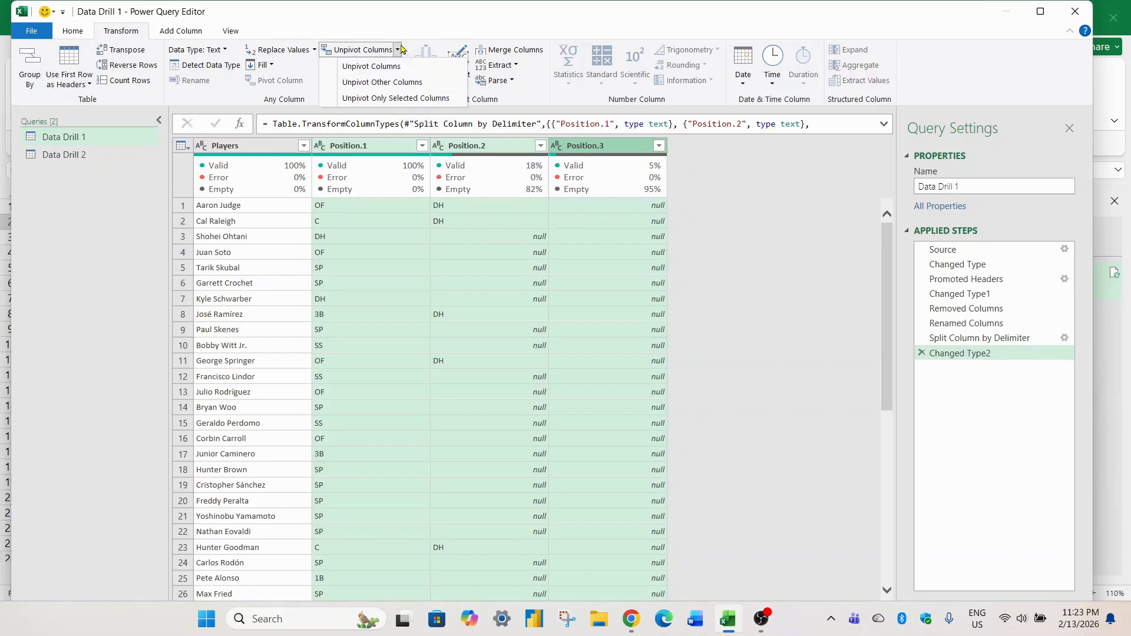
click(380, 66)
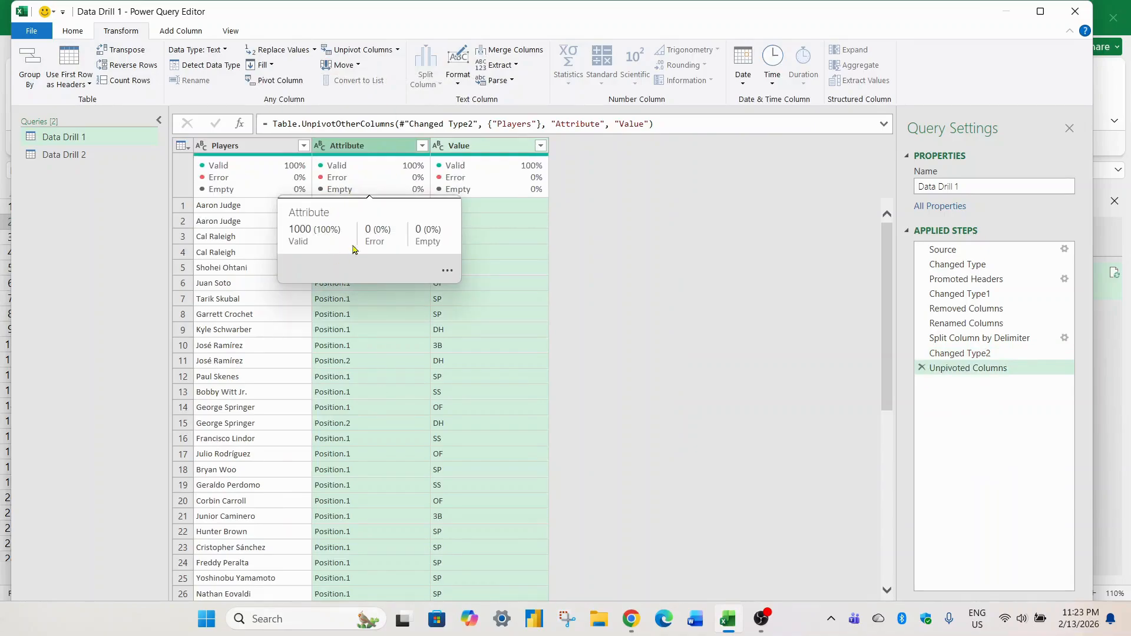
Remove the Attribute column from Data Drill 1.
click(465, 147)
click(354, 152)
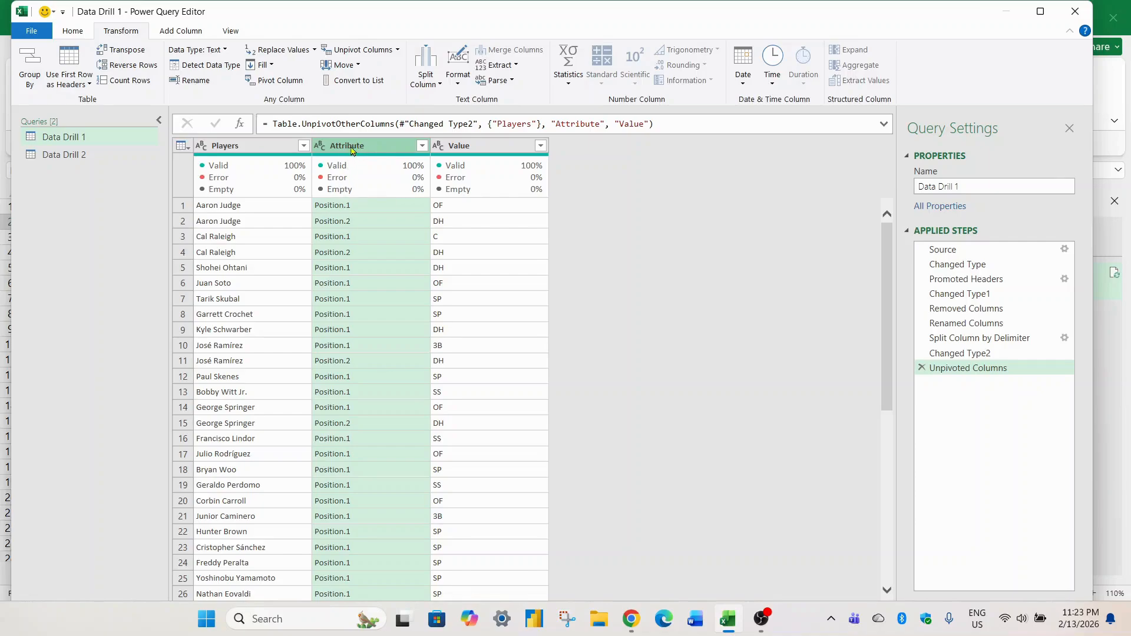
right_click(352, 151)
click(371, 170)
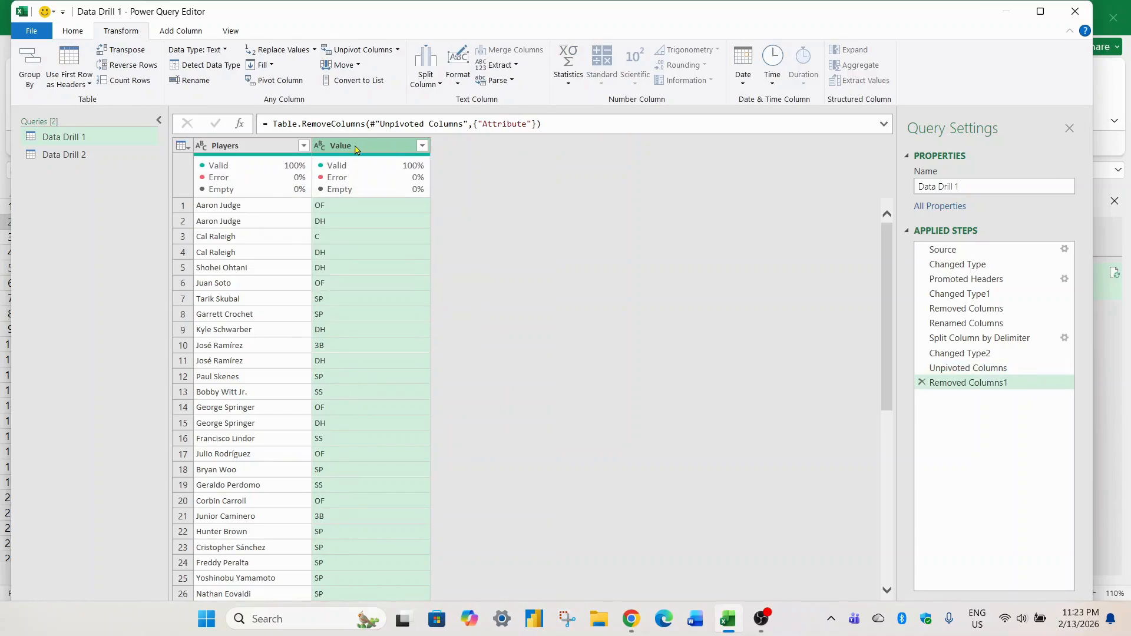
Rename the Value column as Position.
click(282, 151)
double_click(339, 145)
text(Position)
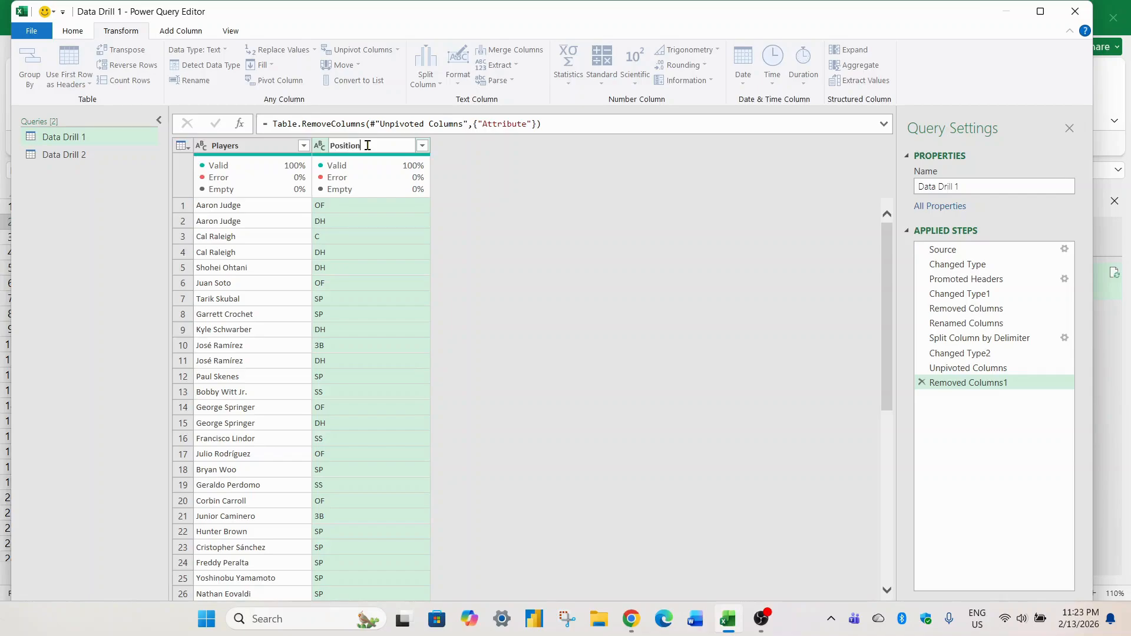
key(Return)
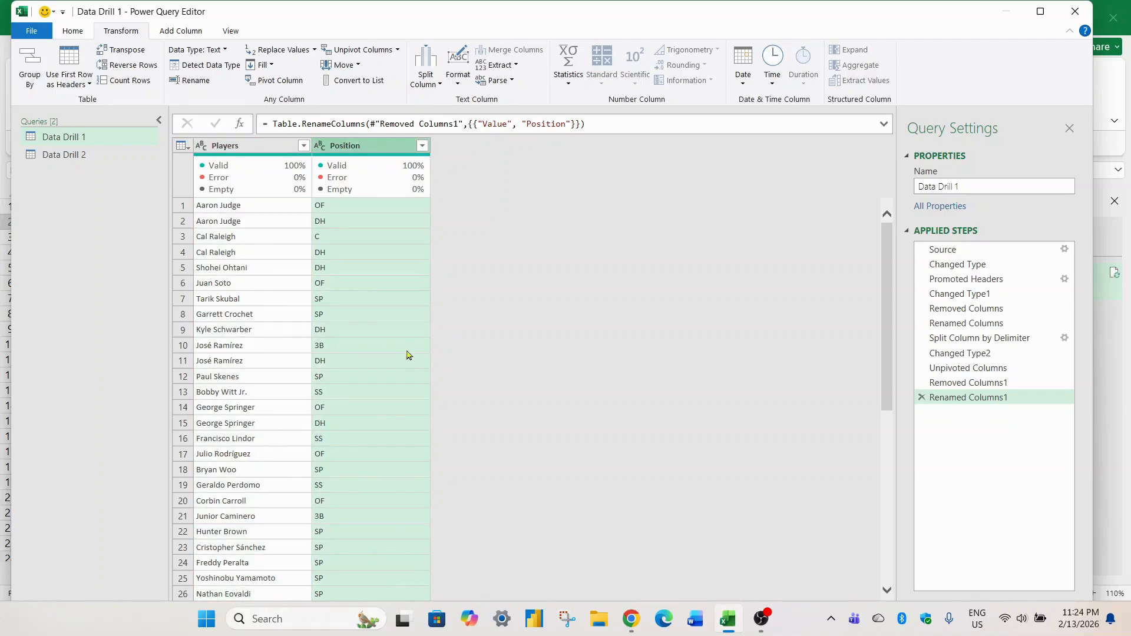
Switch to Chrome to reread the task statement, return to the Power Query Editor and look through the Players and Position rows.
click(631, 619)
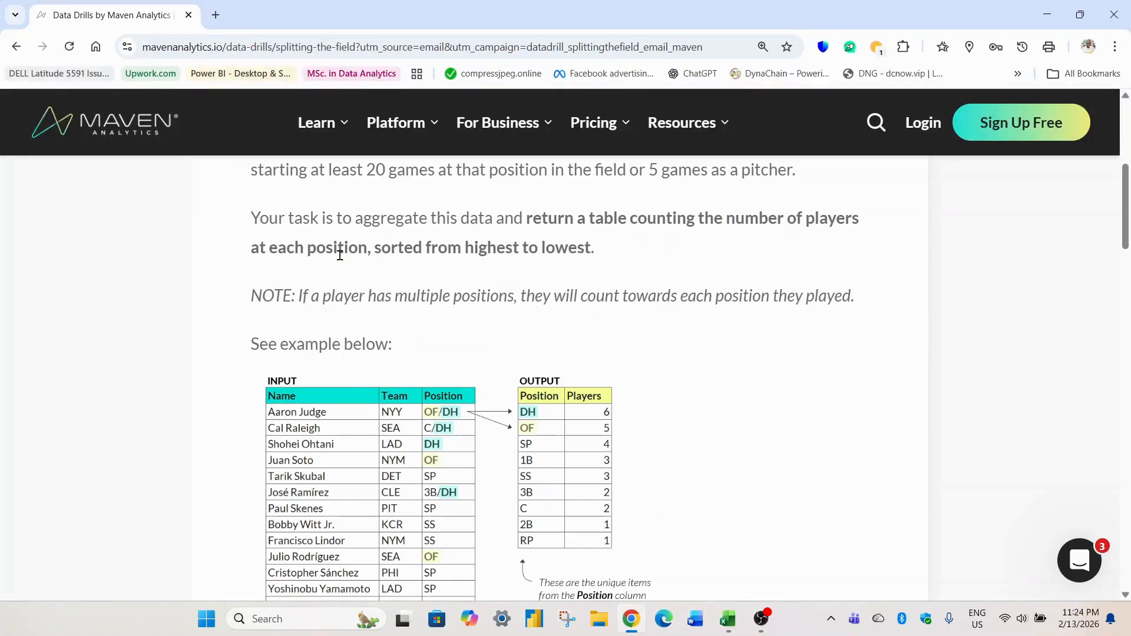
click(727, 619)
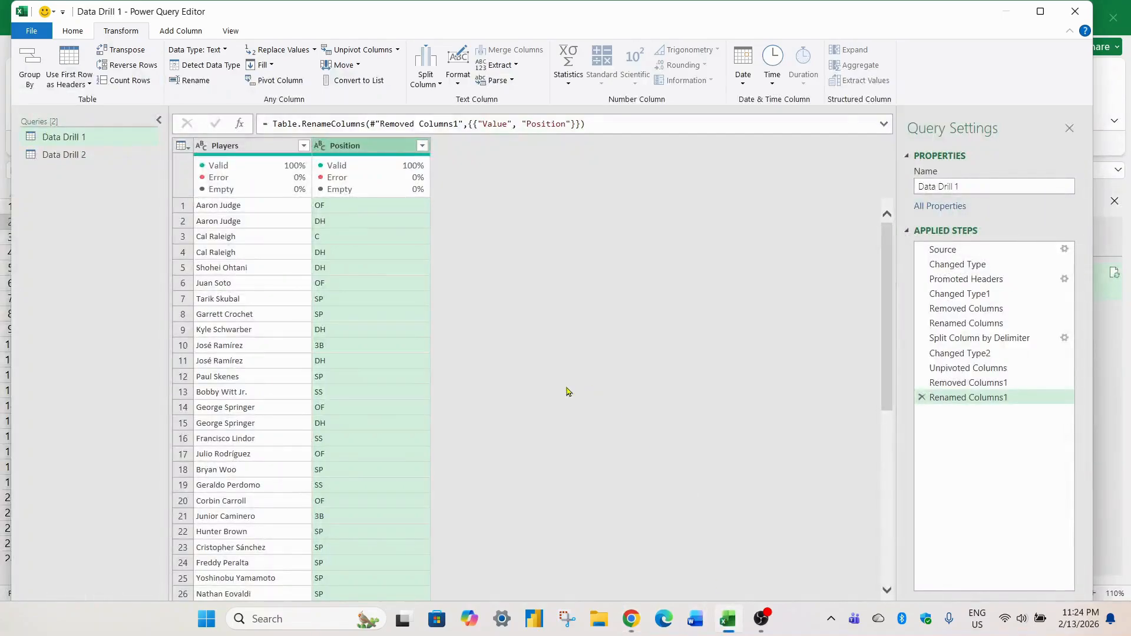
click(229, 150)
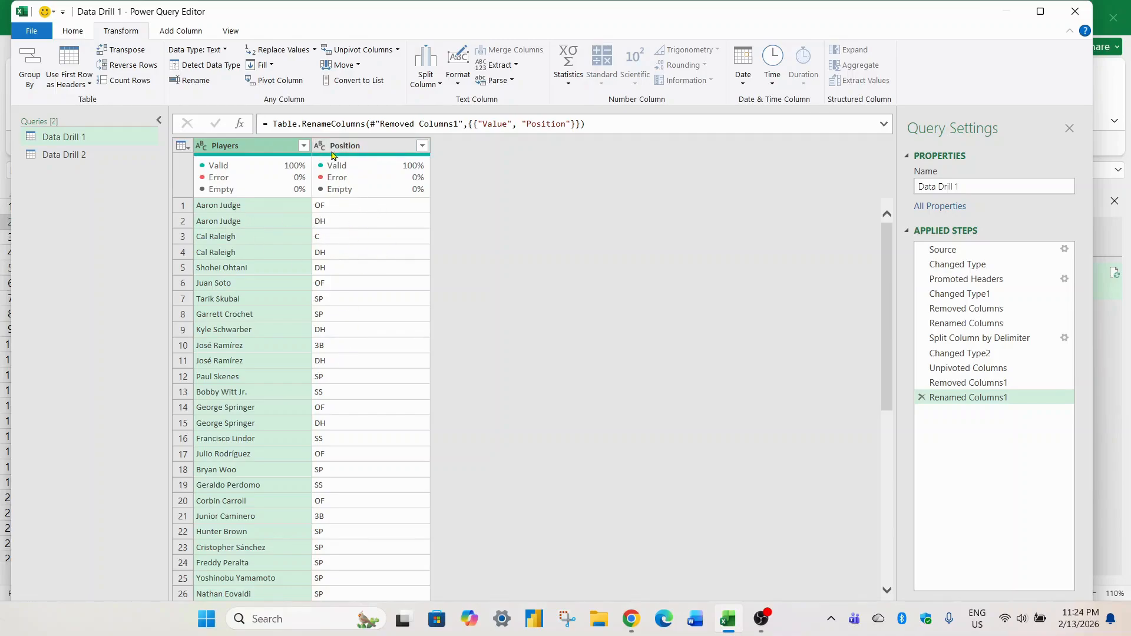
scroll(333, 294, down, 7)
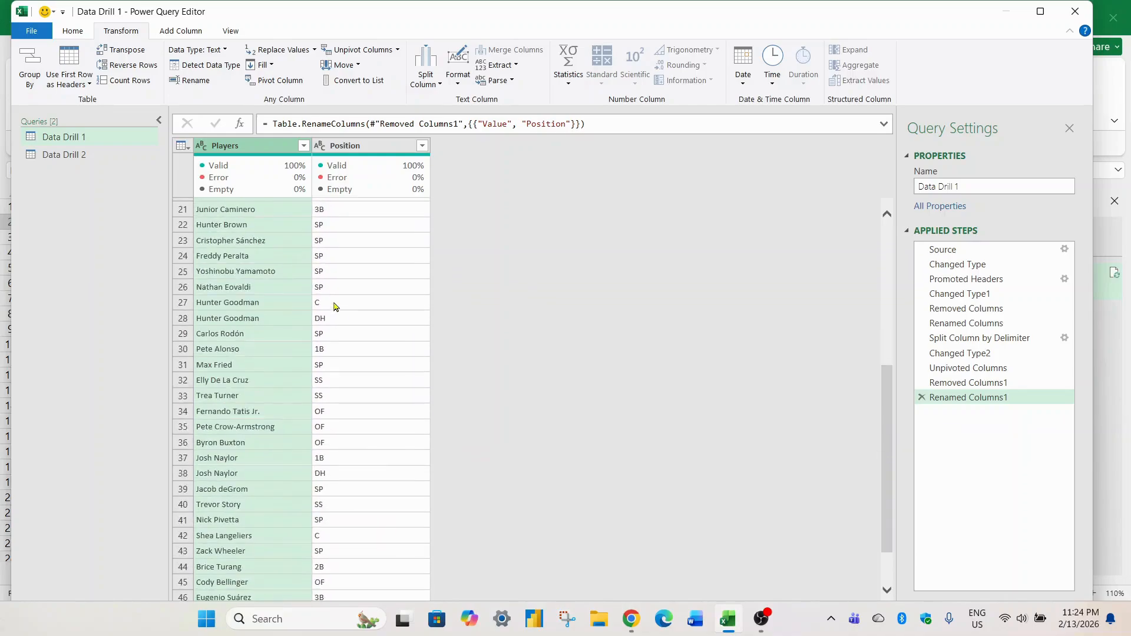
scroll(334, 306, up, 7)
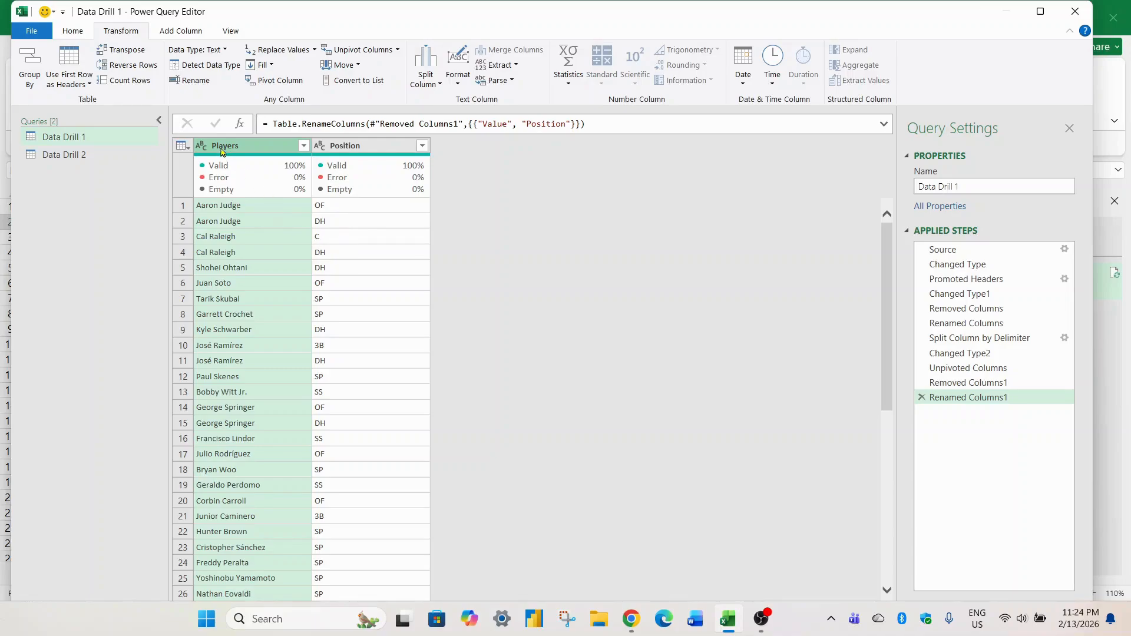
Group the rows by Position using the Count Rows operation, naming the new column No. of Players.
click(31, 64)
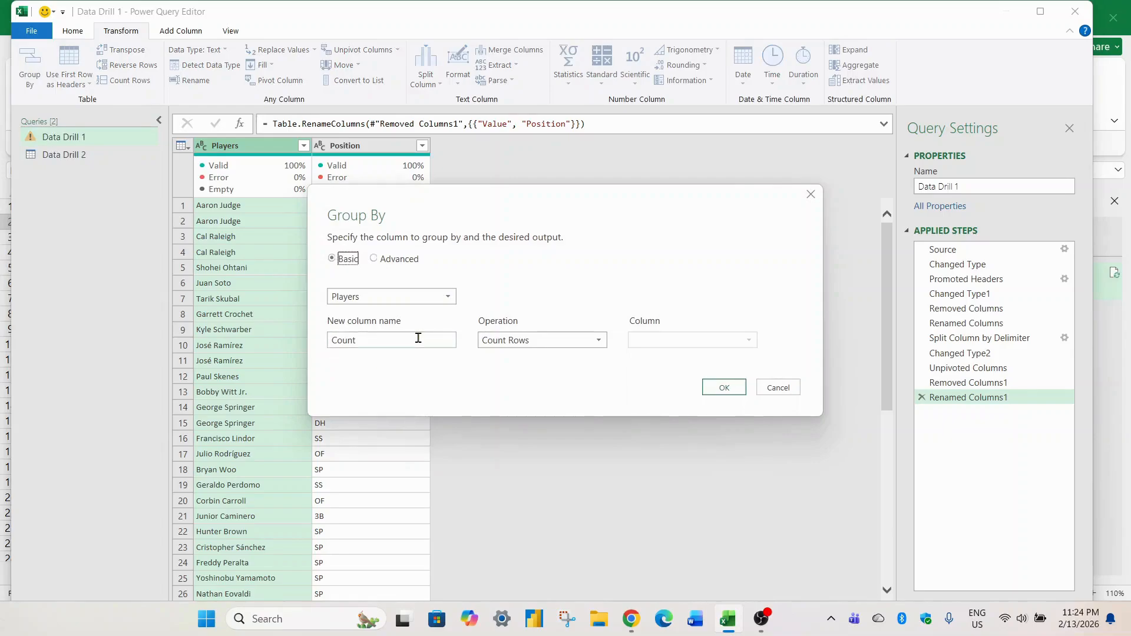
click(437, 296)
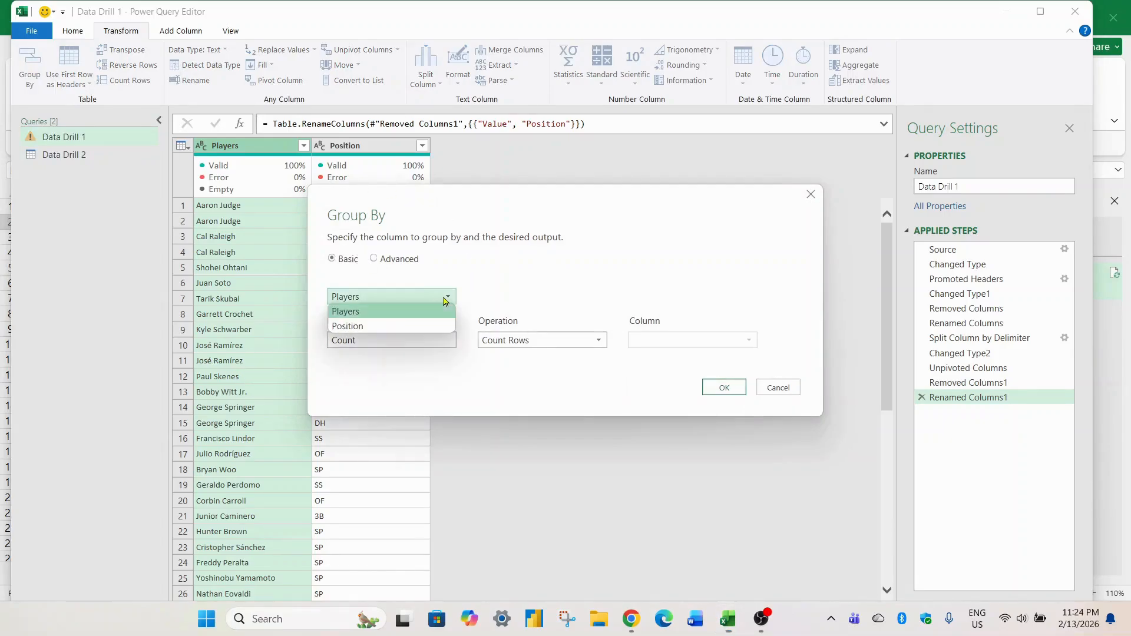
click(386, 327)
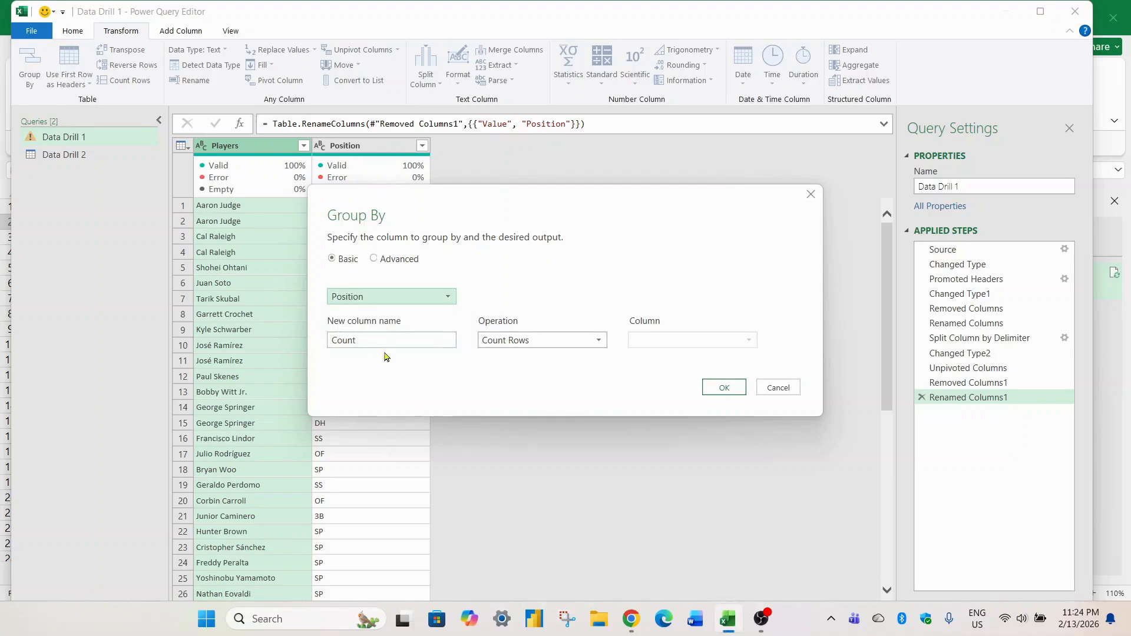
click(401, 344)
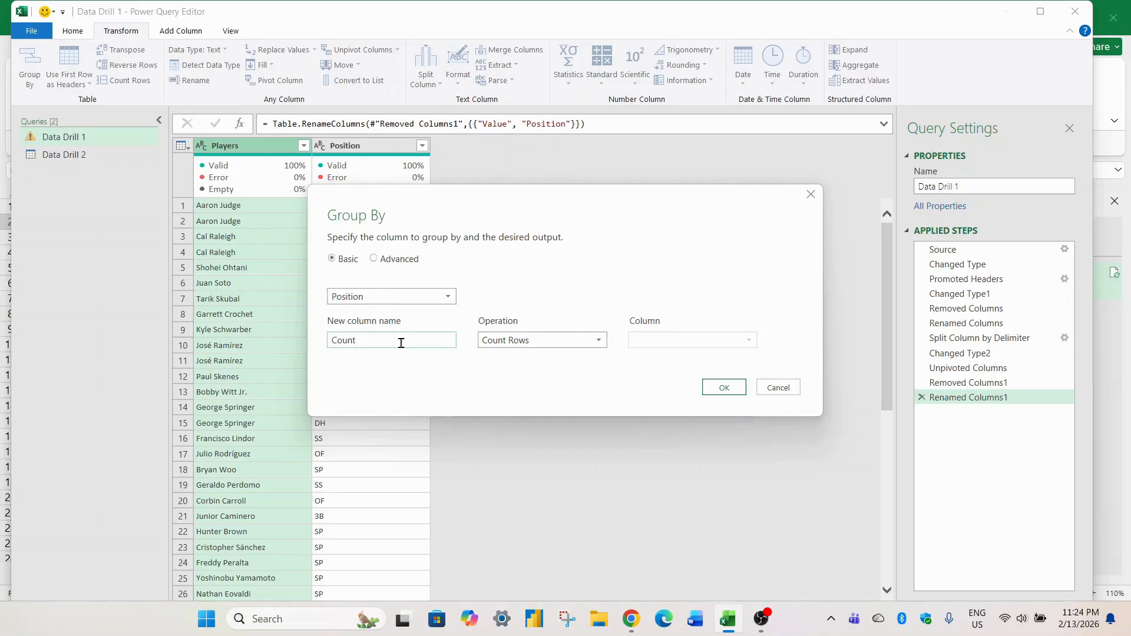
text(No. of Players)
click(524, 344)
click(521, 434)
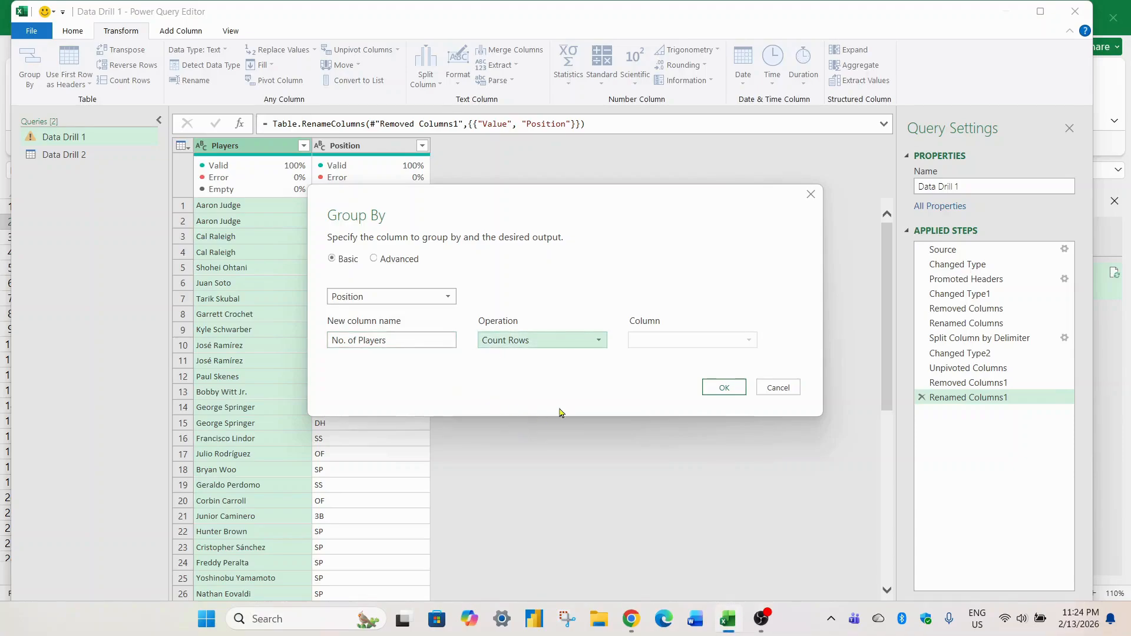
click(502, 341)
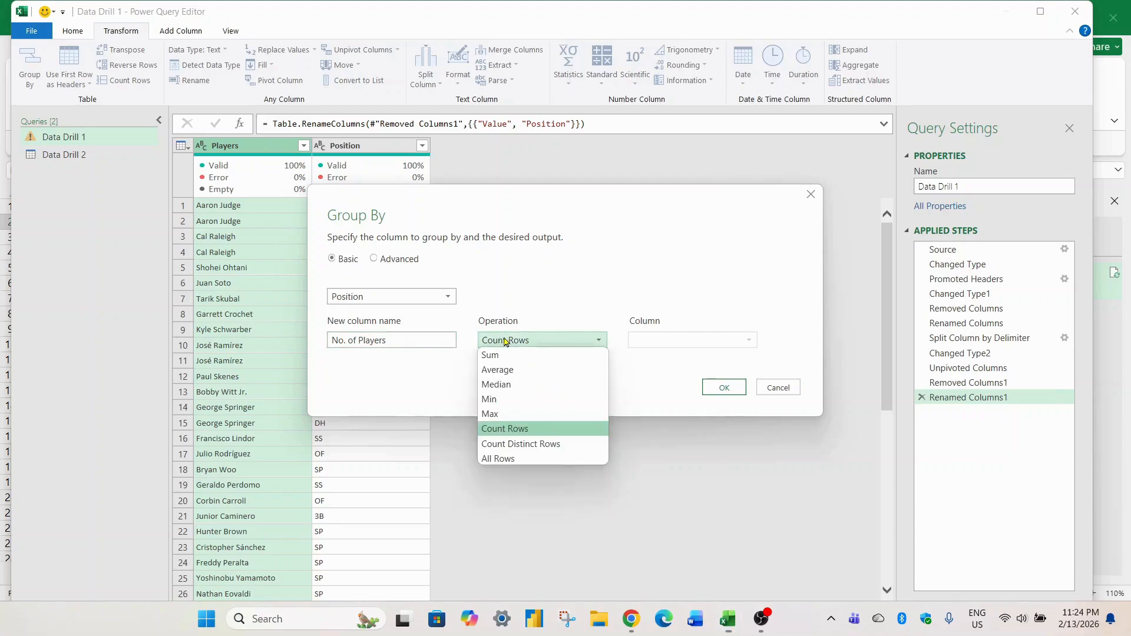
click(522, 430)
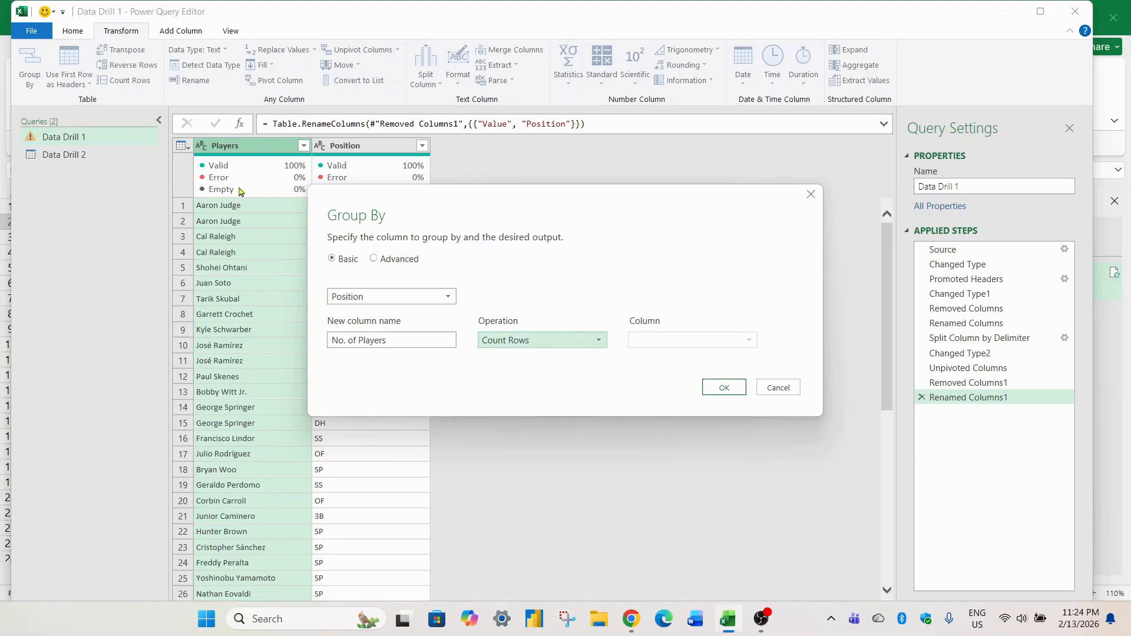
click(725, 387)
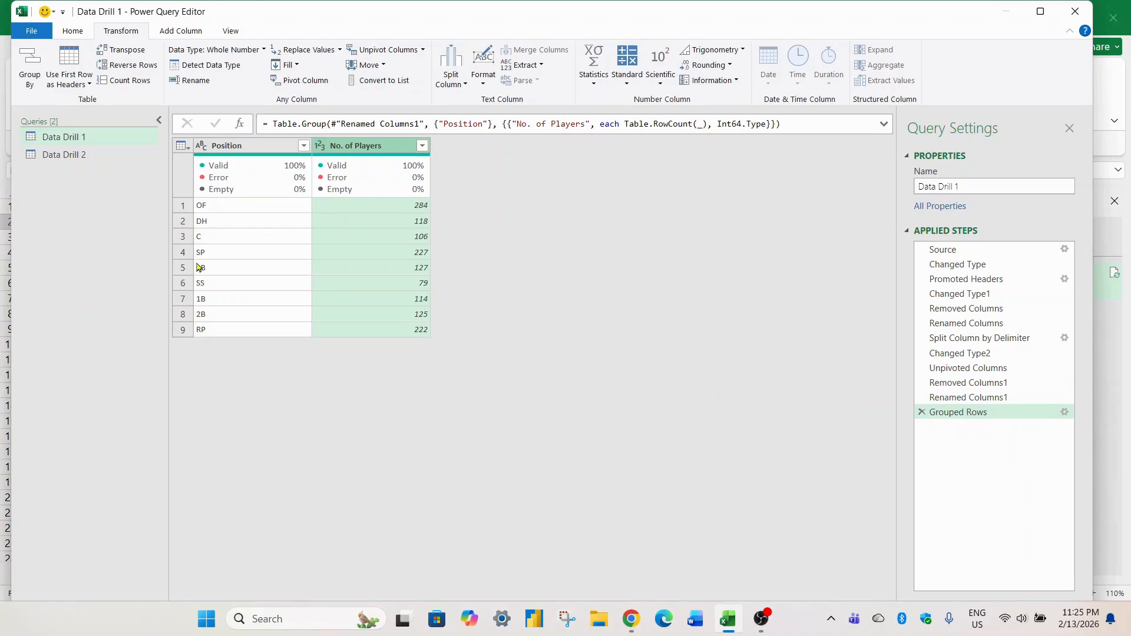
Reorder the grouped table so that the Position column follows the No. of Players column.
click(246, 149)
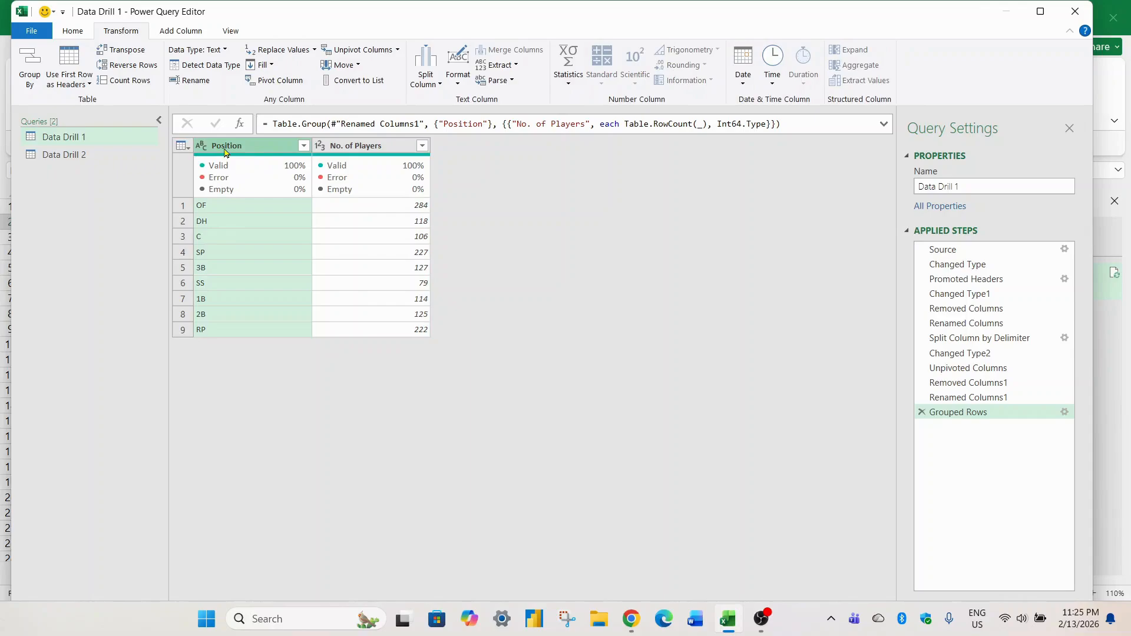
click(369, 151)
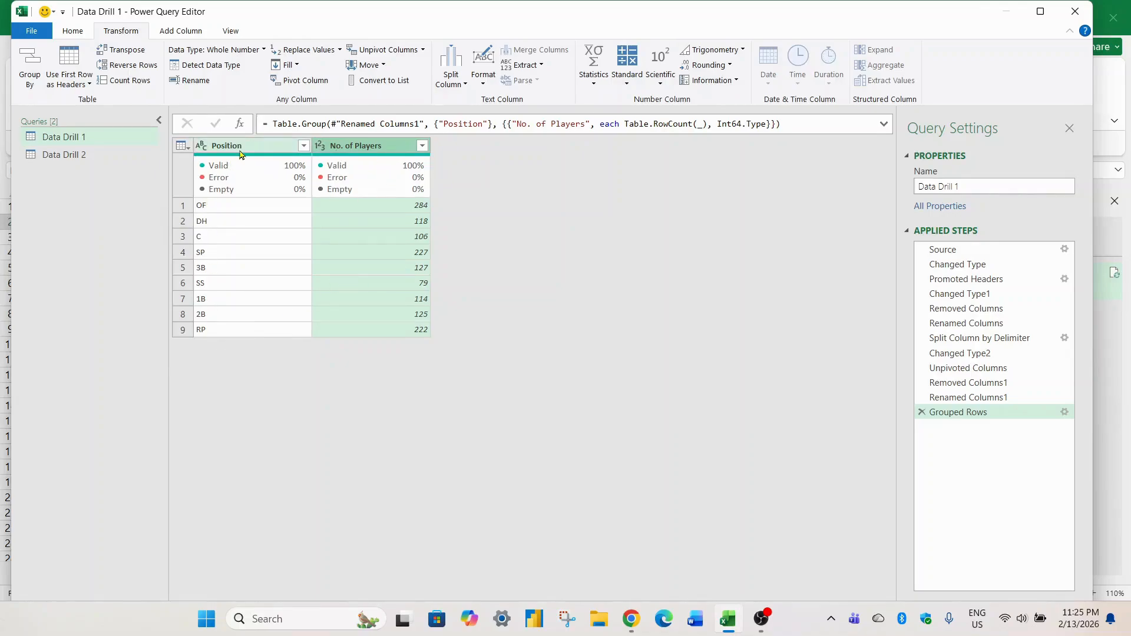
click(271, 151)
drag(270, 151, 477, 148)
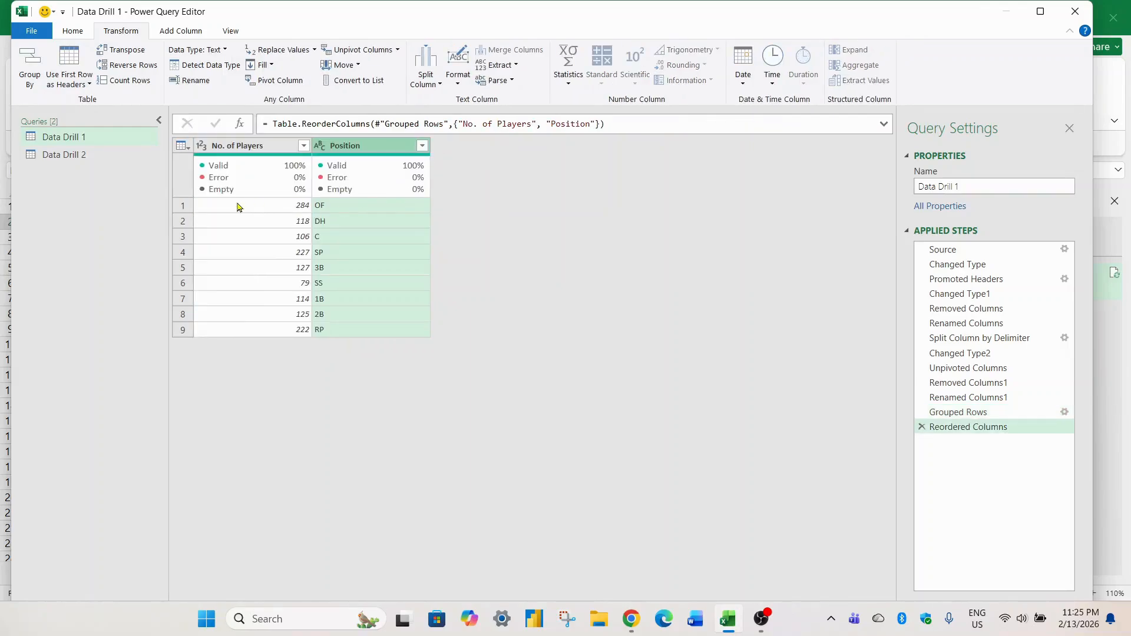
click(222, 150)
click(367, 153)
Recheck the required sort order in Chrome, then return to the Power Query Editor and sort No. of Players in descending order.
click(631, 619)
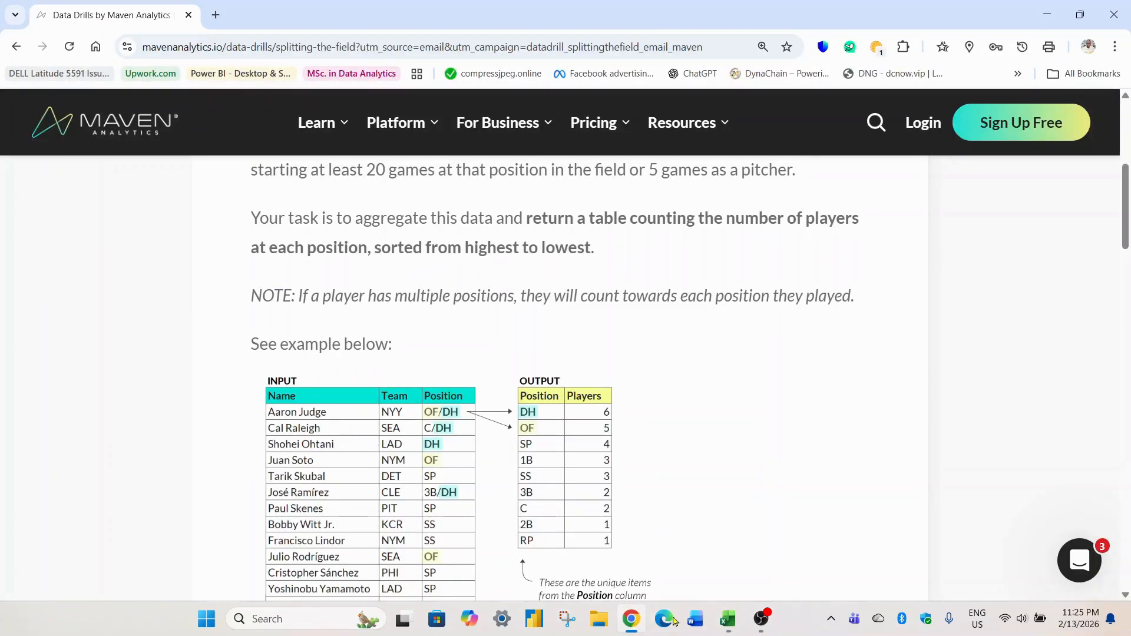
click(730, 620)
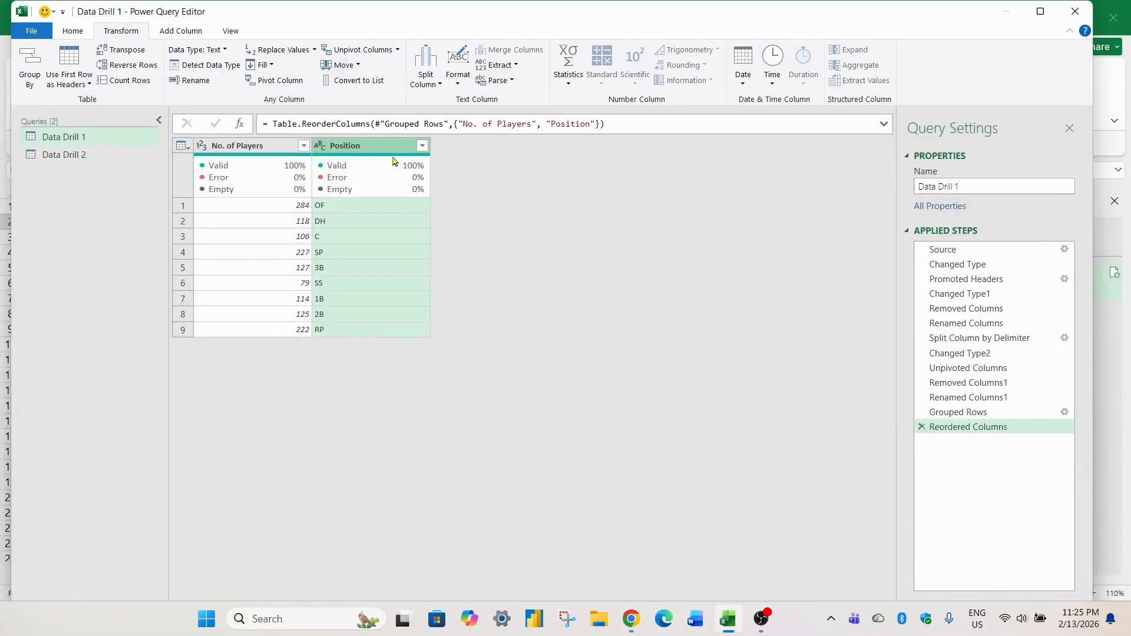
click(270, 152)
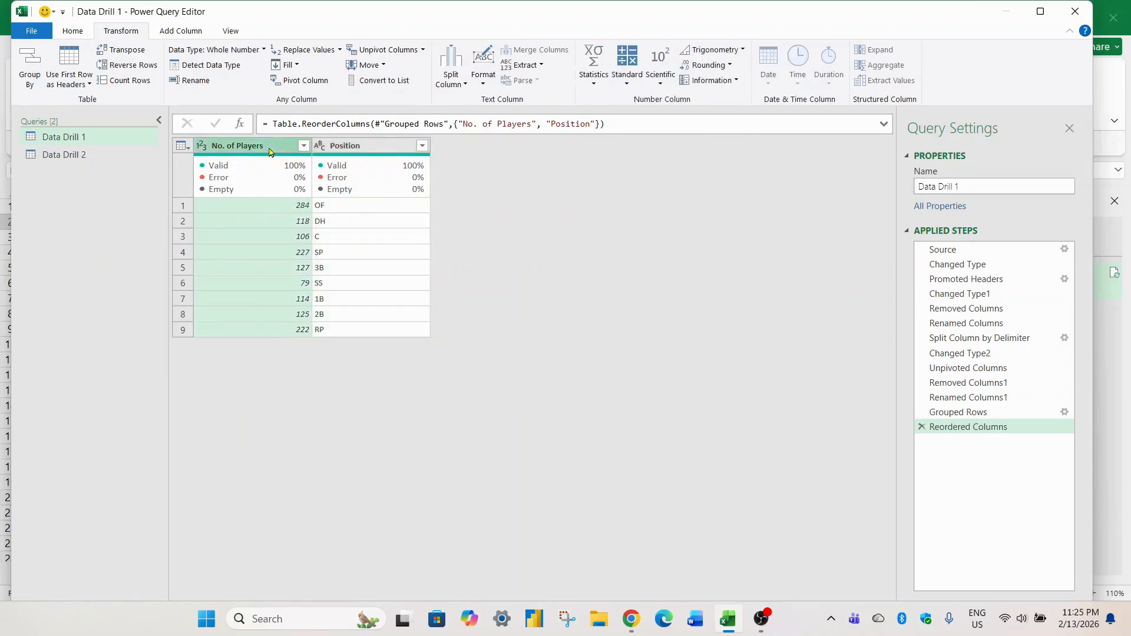
click(303, 146)
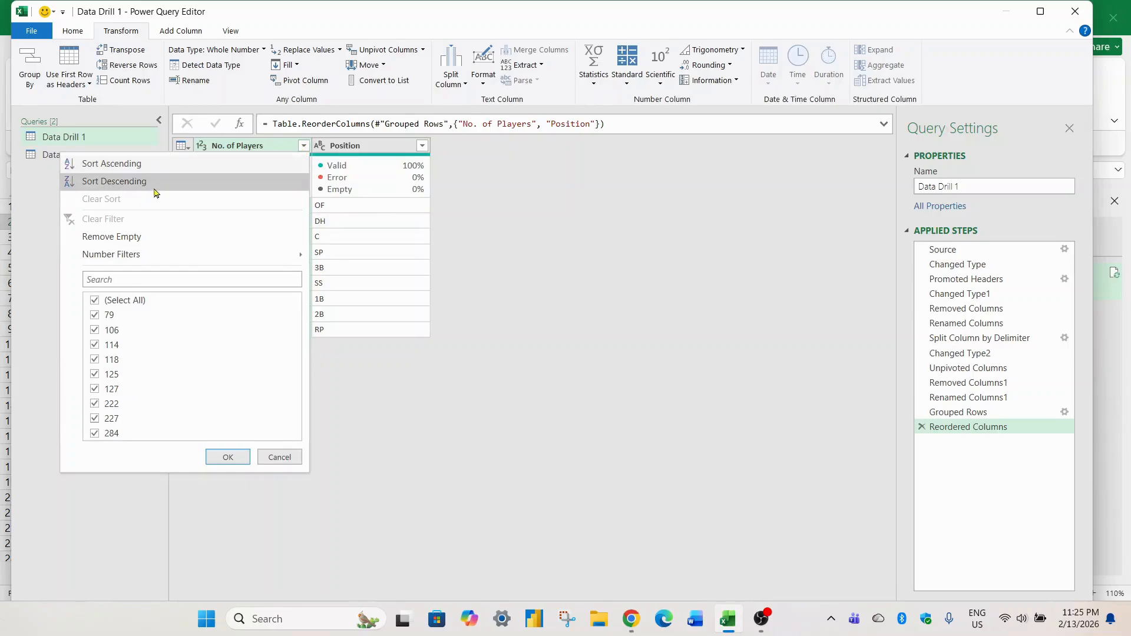
click(107, 182)
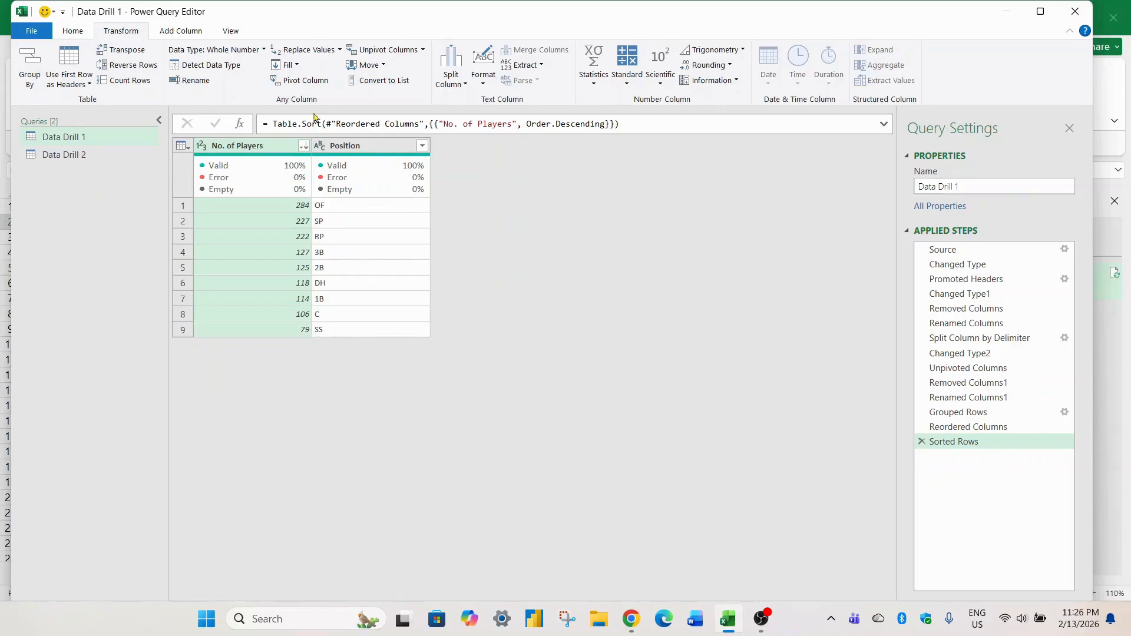
Close and load the query edits, then load Data Drill 1 as a table at cell A1 of the existing worksheet.
click(72, 31)
click(29, 63)
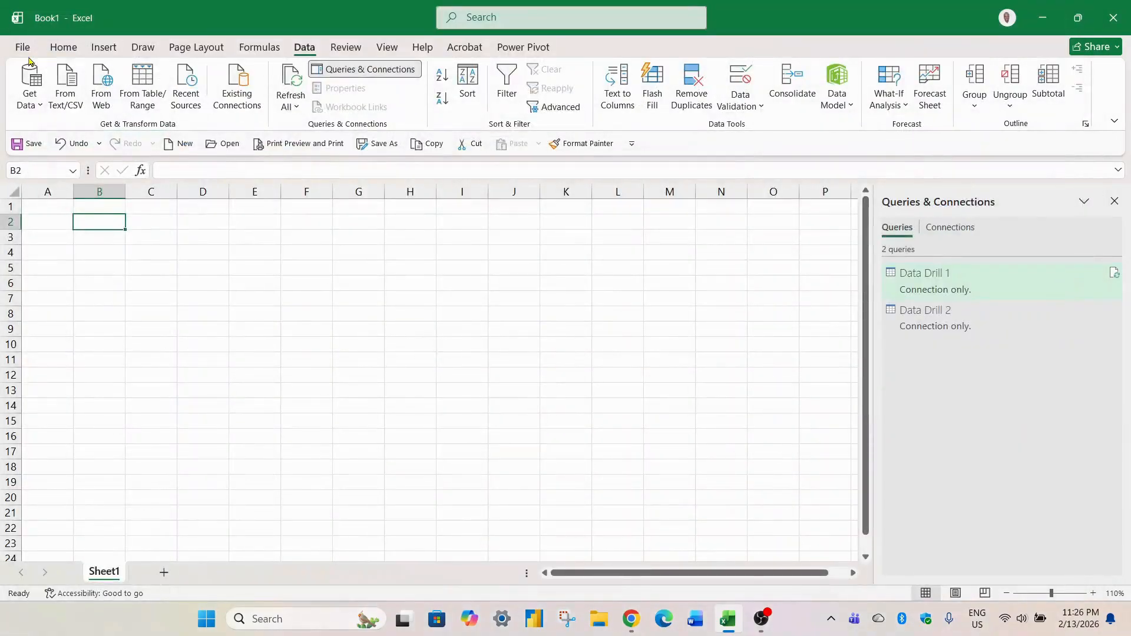
right_click(927, 277)
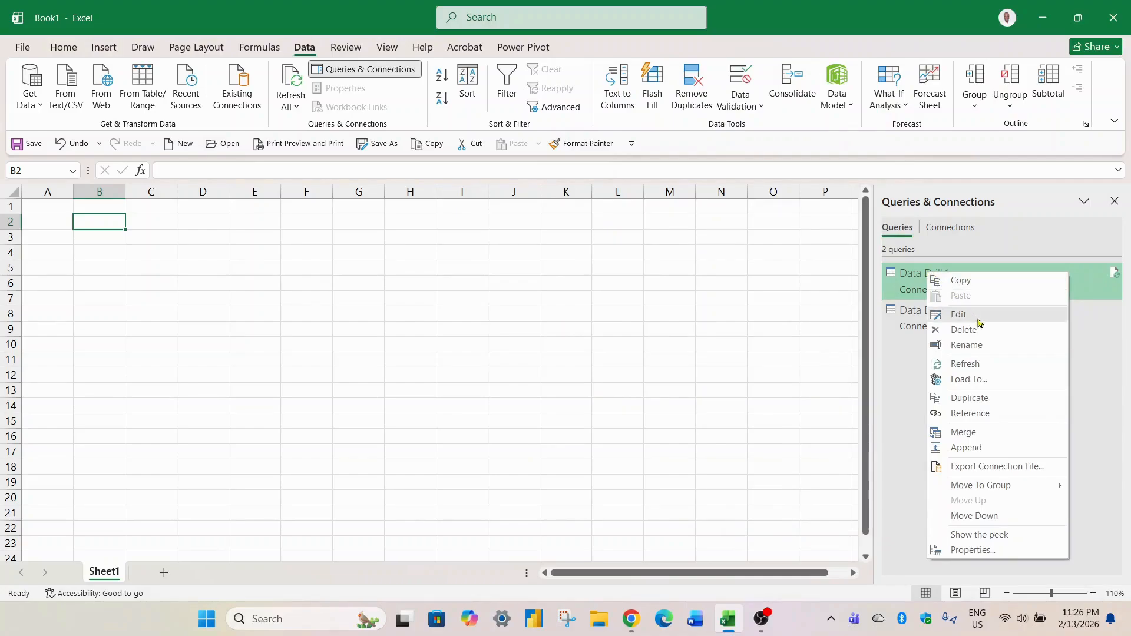
click(980, 380)
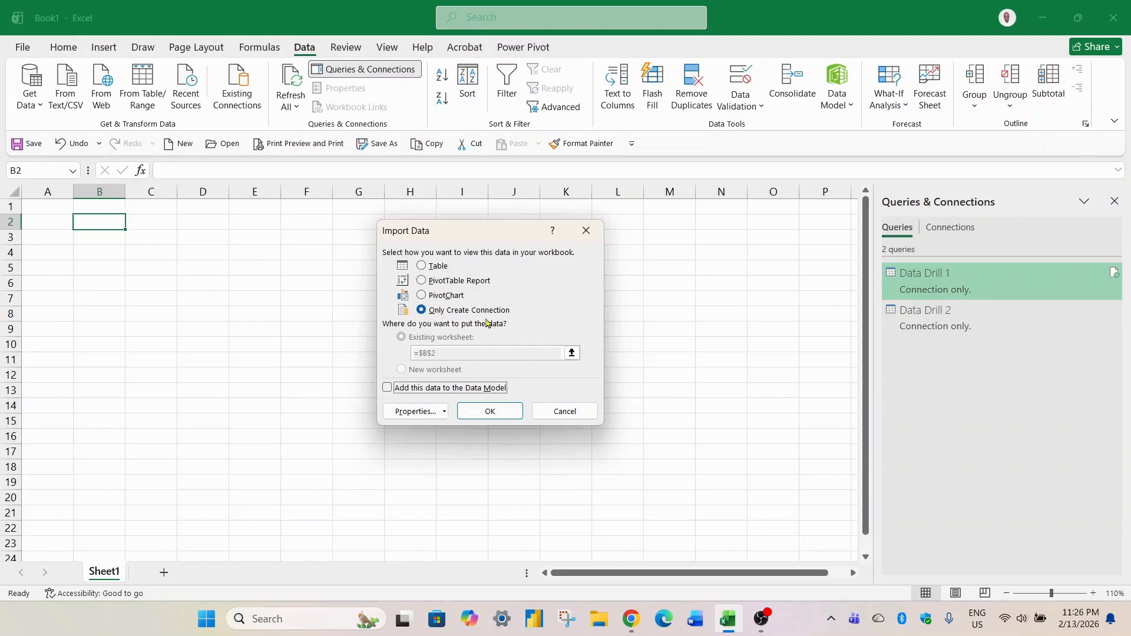
click(425, 269)
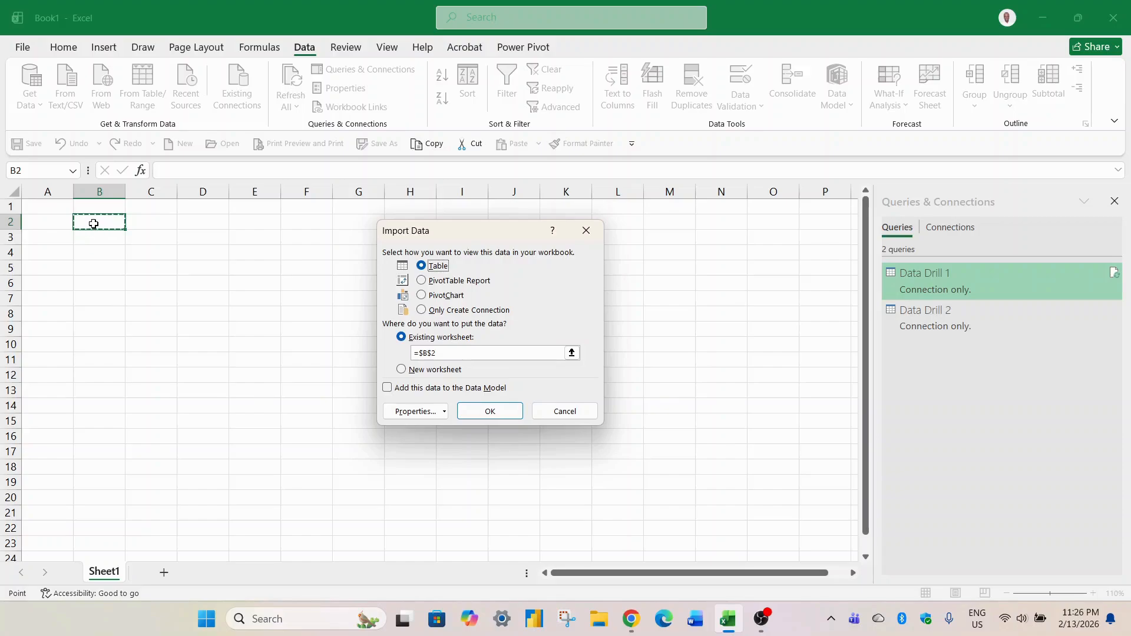
click(57, 209)
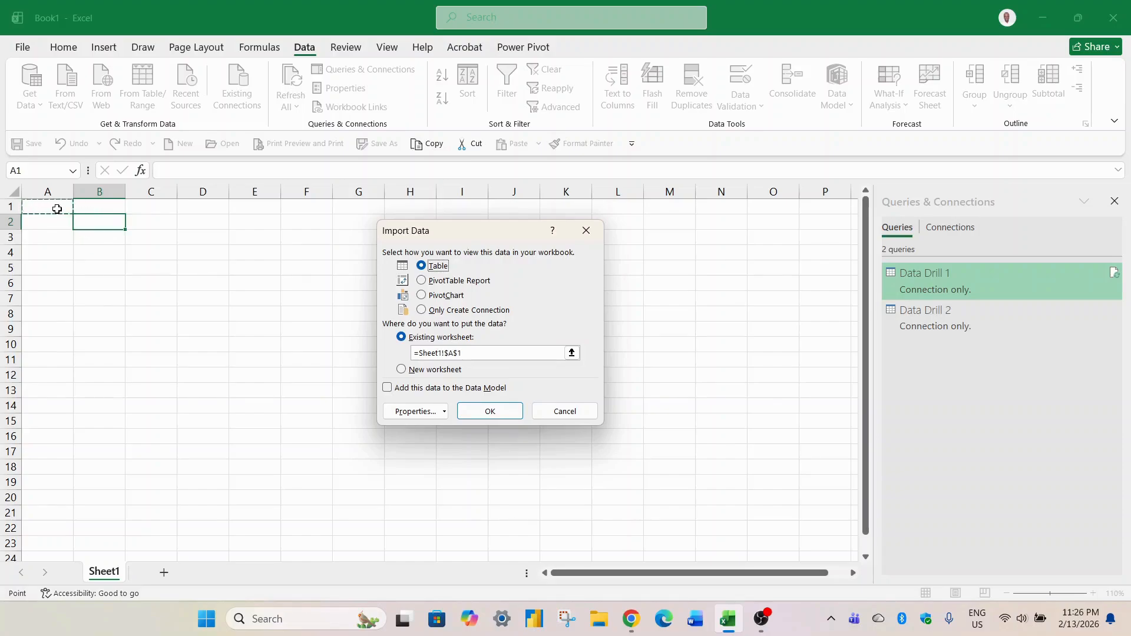
click(493, 410)
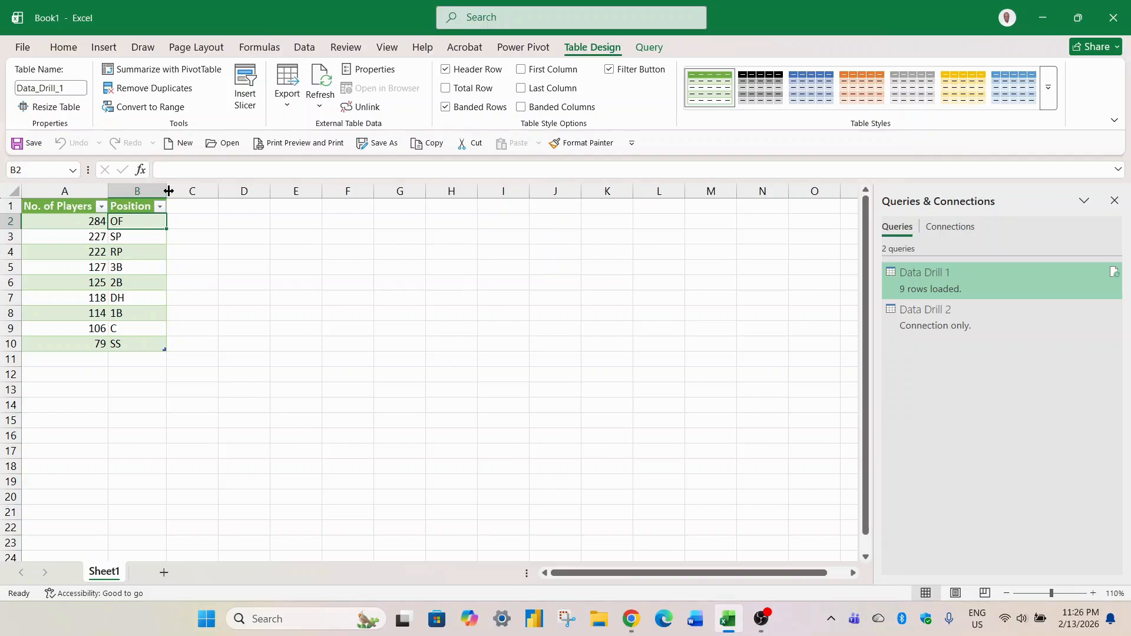
Widen the Position and No. of Players columns of the loaded table and select worksheet row 4.
drag(168, 191, 190, 191)
drag(110, 190, 140, 192)
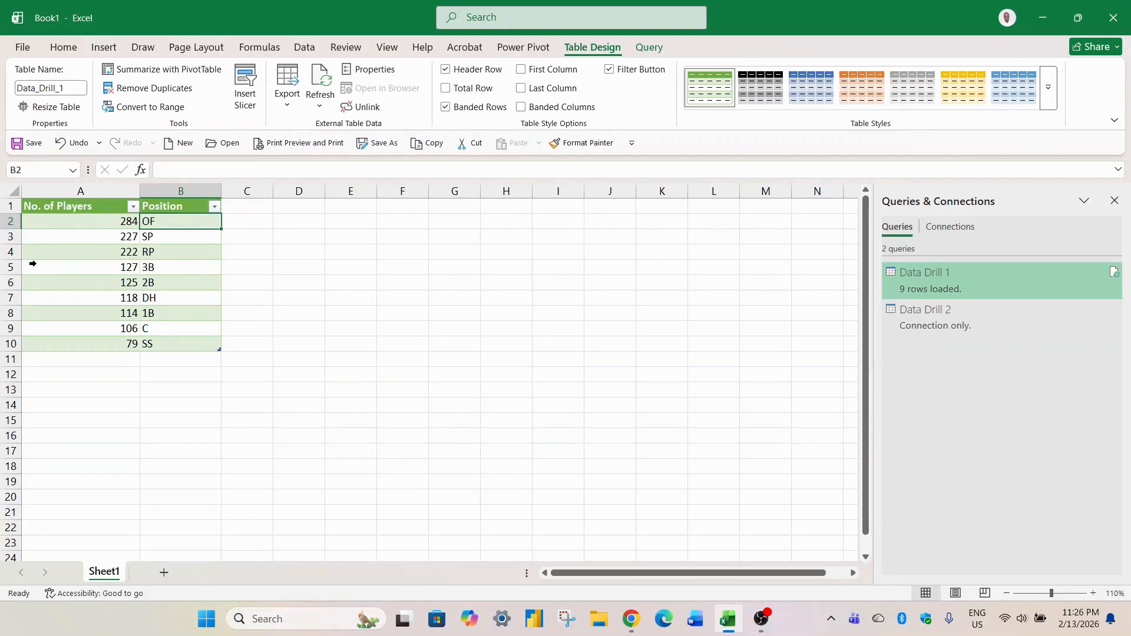
click(11, 252)
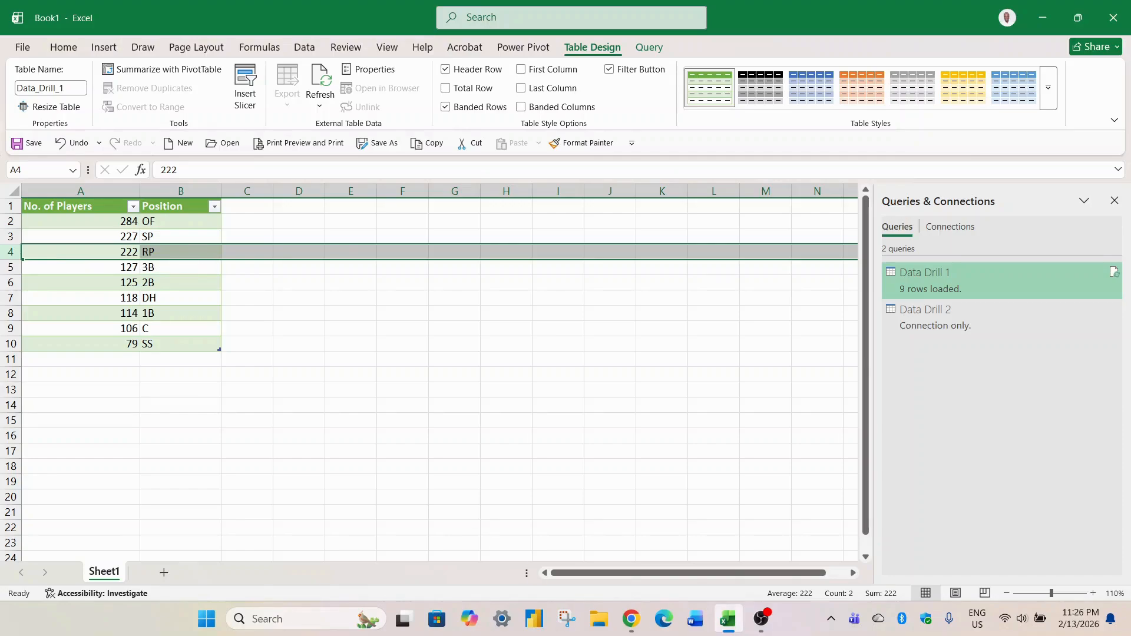
Switch to Chrome to find the solution question, then return to Excel and select the third-highest player count.
mouse_move(729, 628)
click(630, 619)
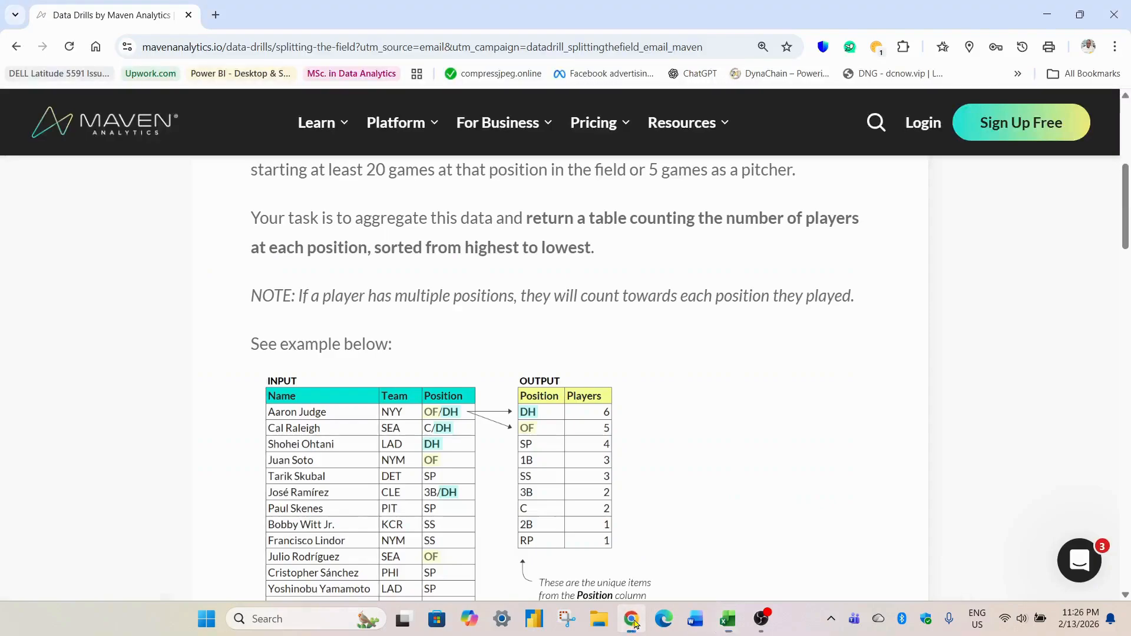
scroll(607, 453, down, 3)
scroll(606, 453, down, 5)
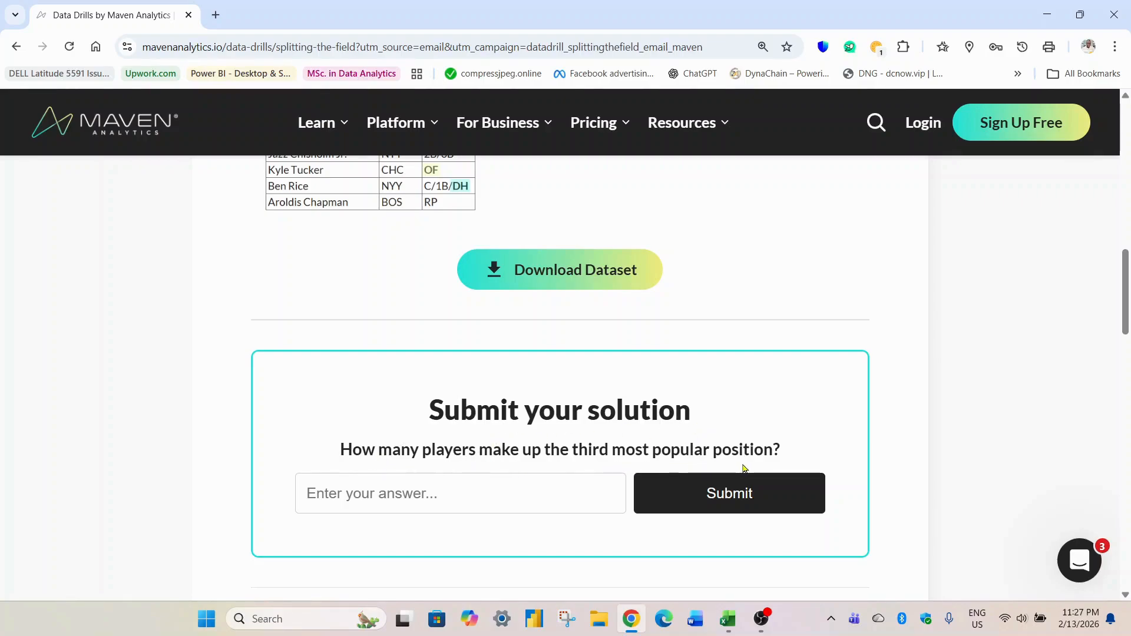
click(384, 487)
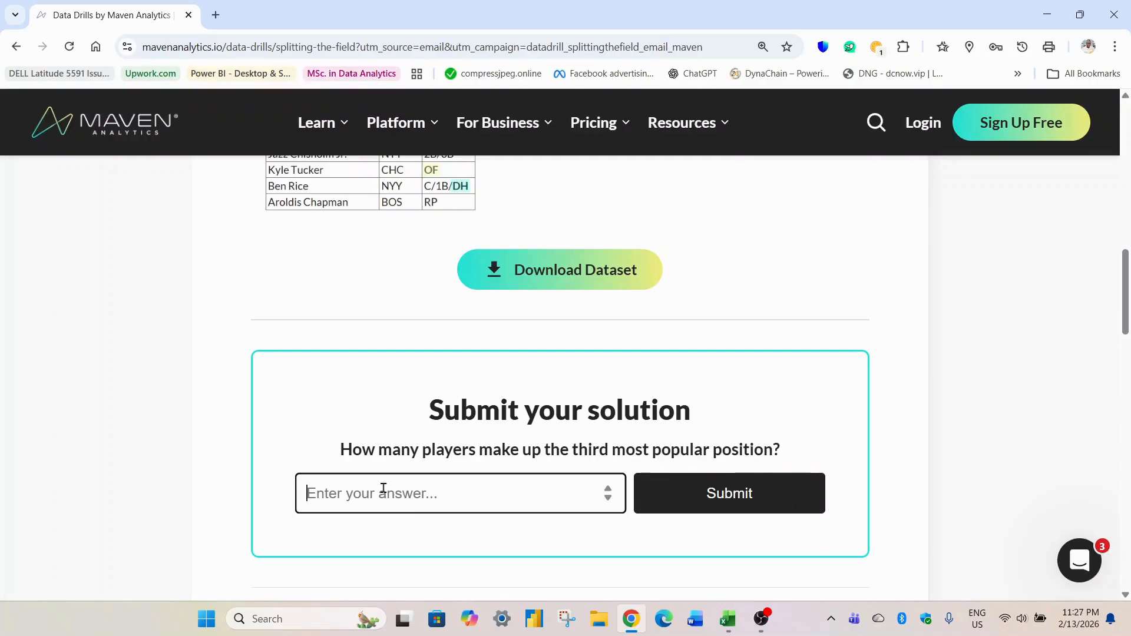
click(729, 620)
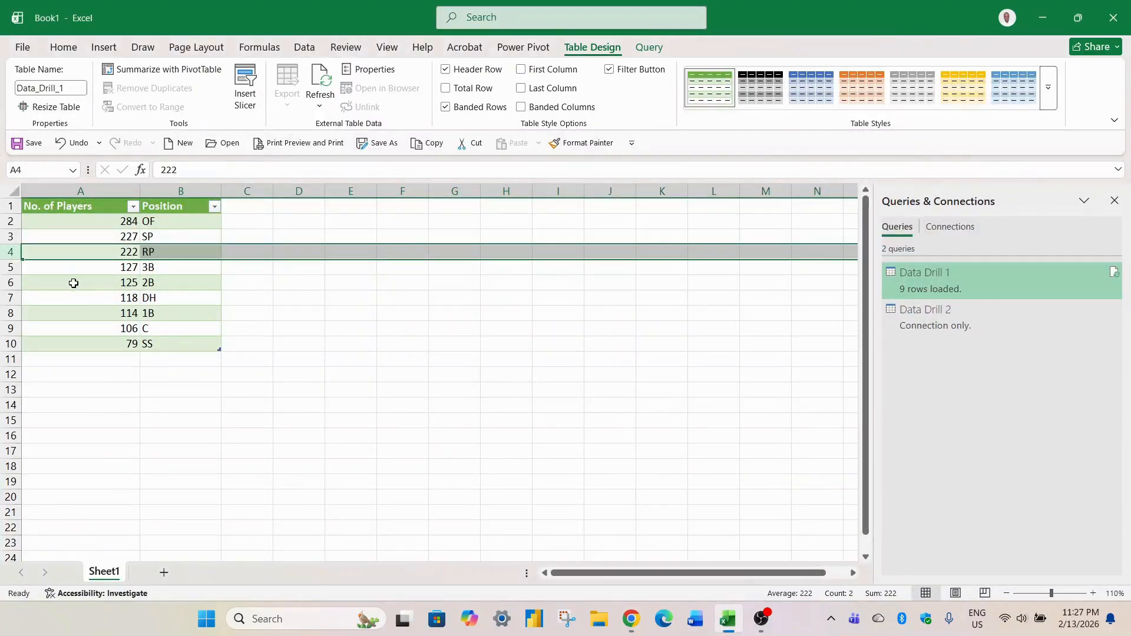
click(82, 267)
click(109, 255)
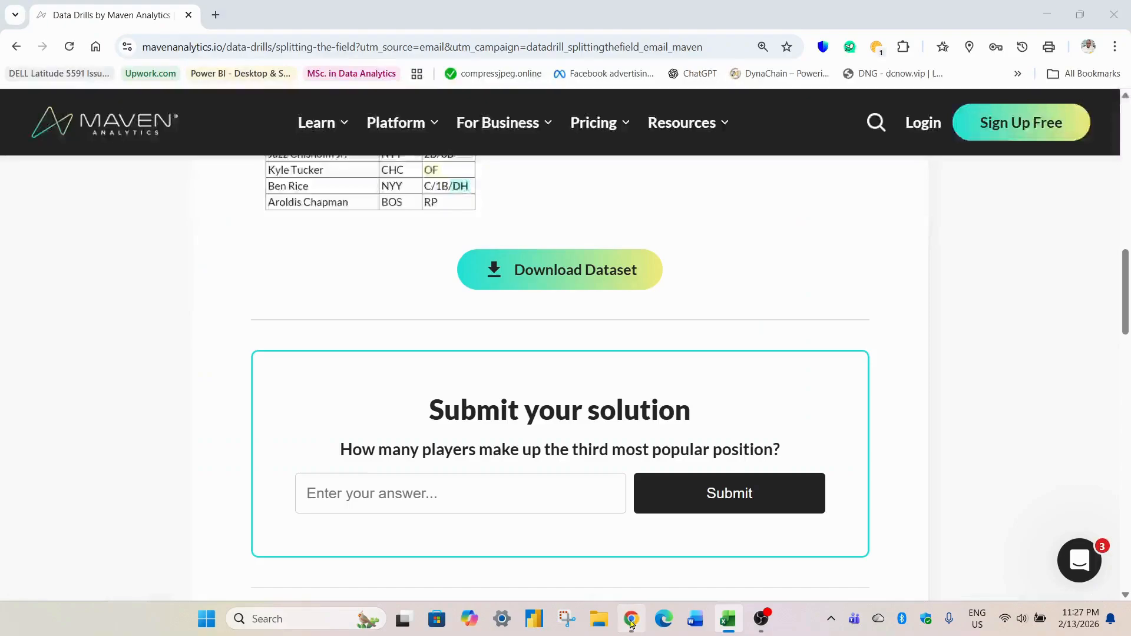
Switch to Chrome and submit 222 as the number of players in the third most popular position.
click(631, 619)
text(2)
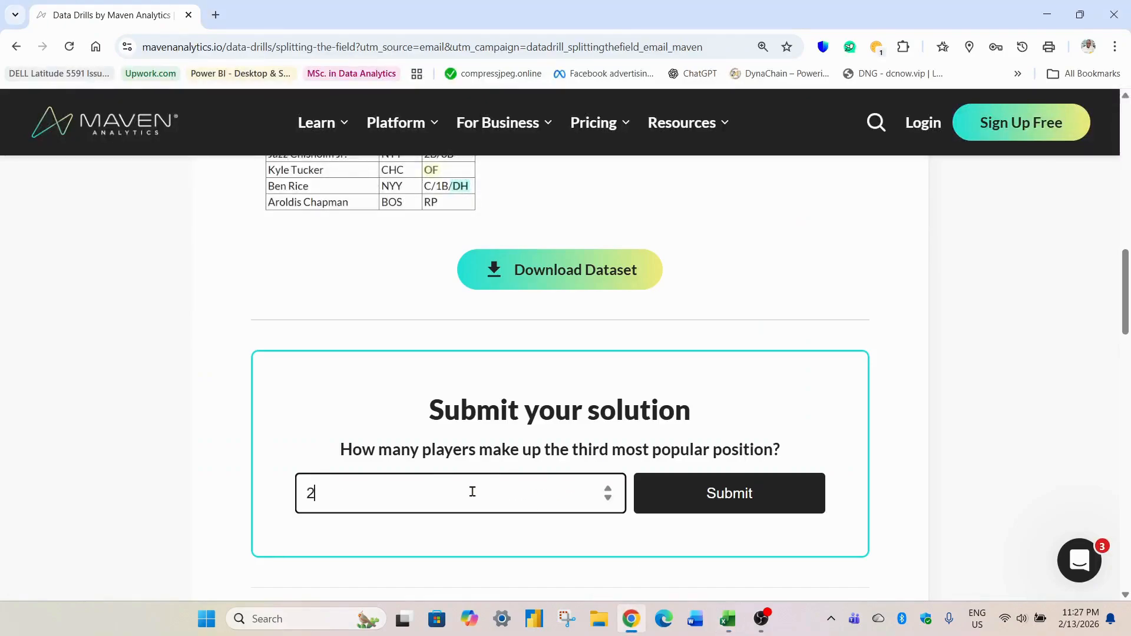
text(22)
click(676, 491)
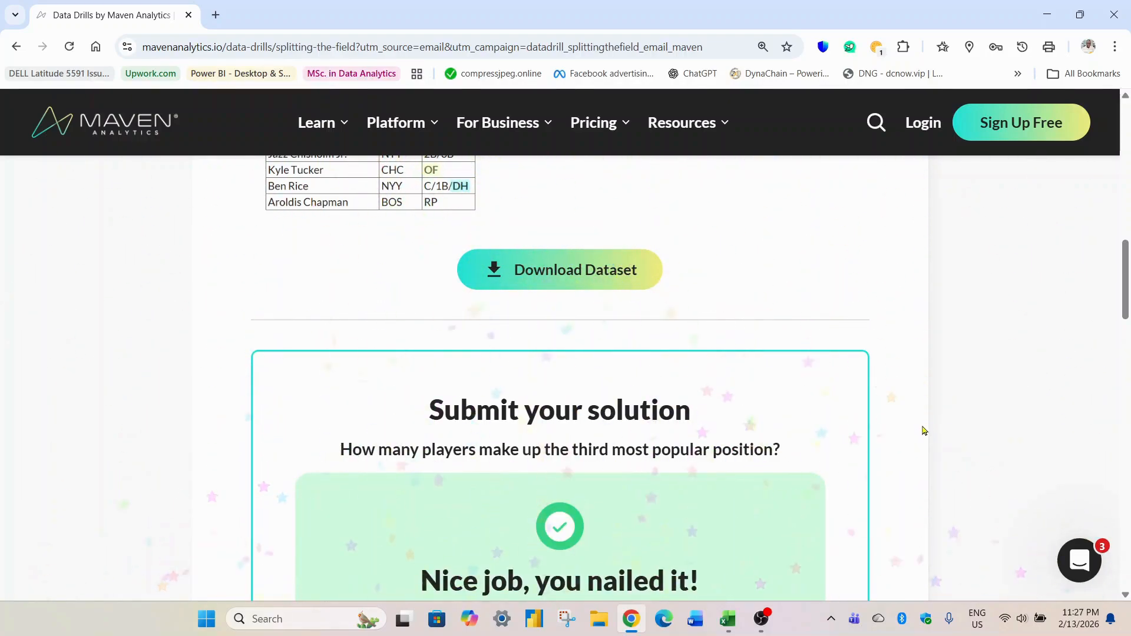
Review the submission feedback, the drill's objective and the example input and output tables on the page.
scroll(922, 425, down, 3)
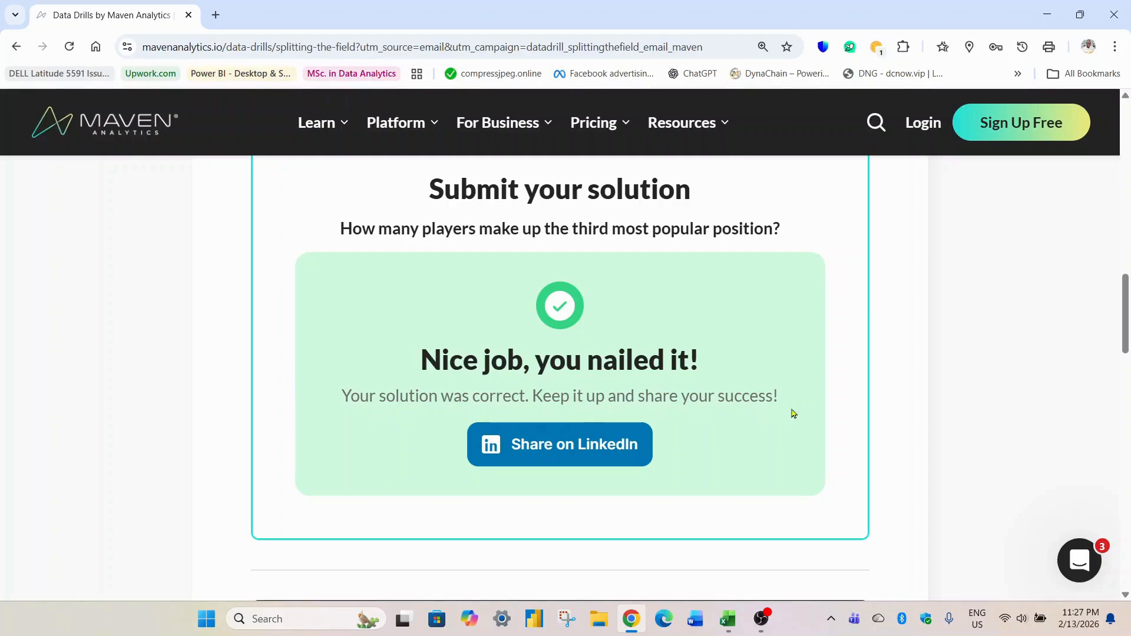
scroll(874, 470, up, 5)
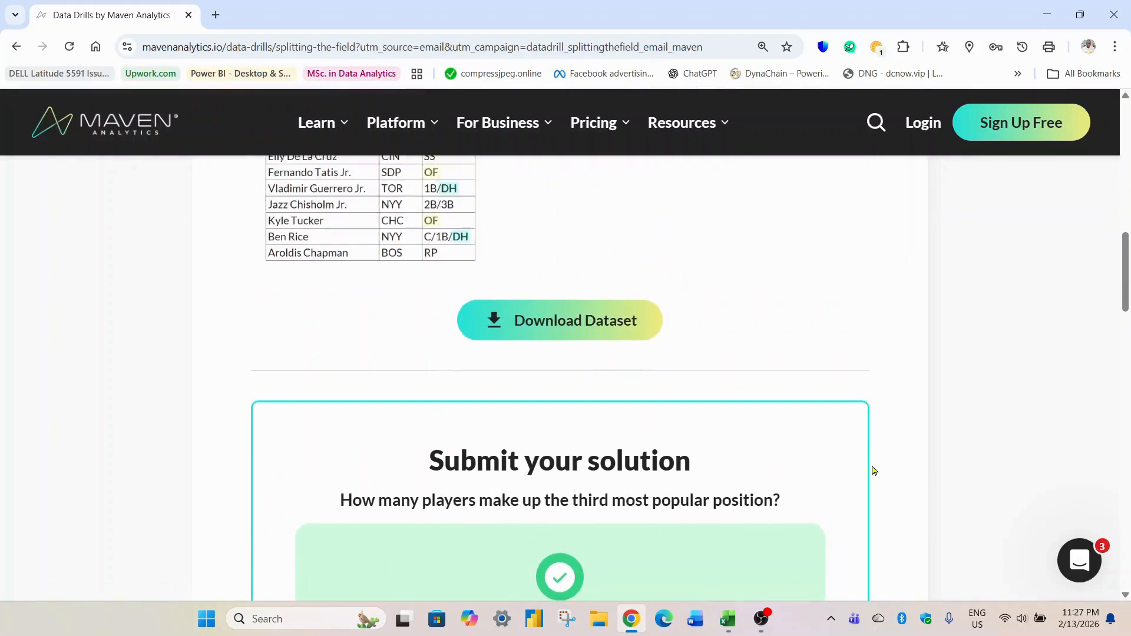
scroll(874, 469, up, 4)
scroll(778, 578, up, 3)
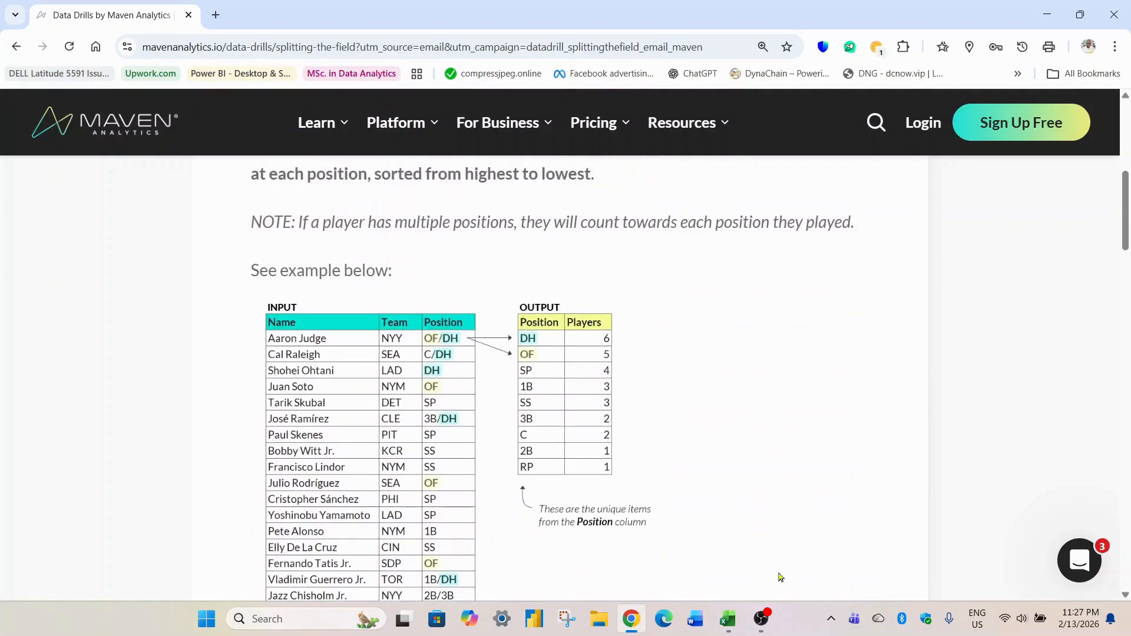
scroll(710, 471, down, 2)
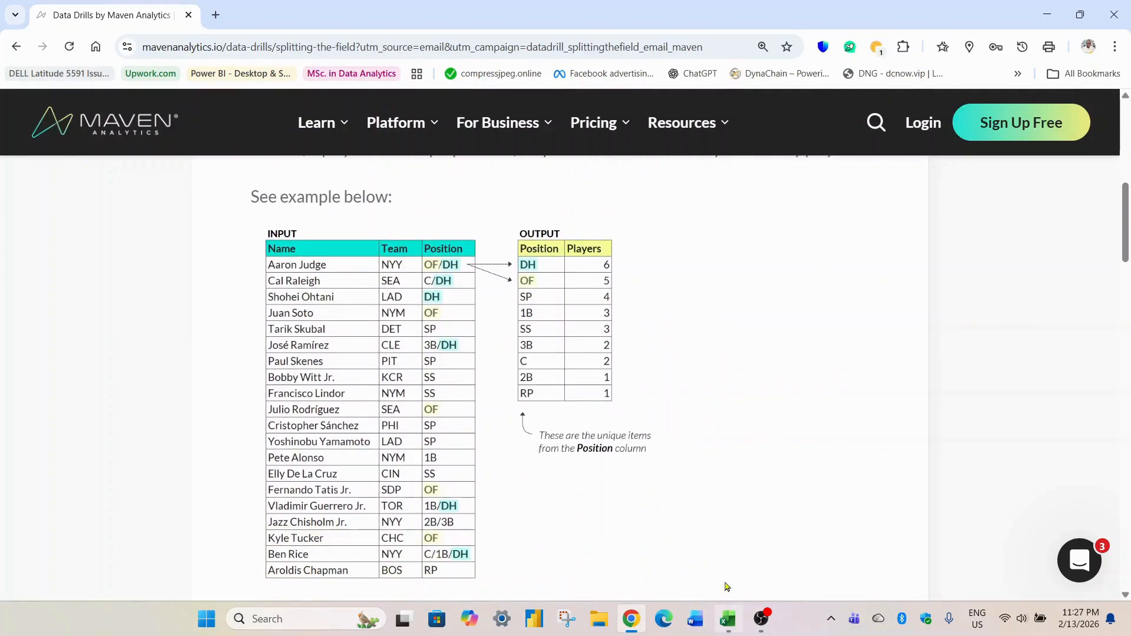
scroll(672, 406, up, 3)
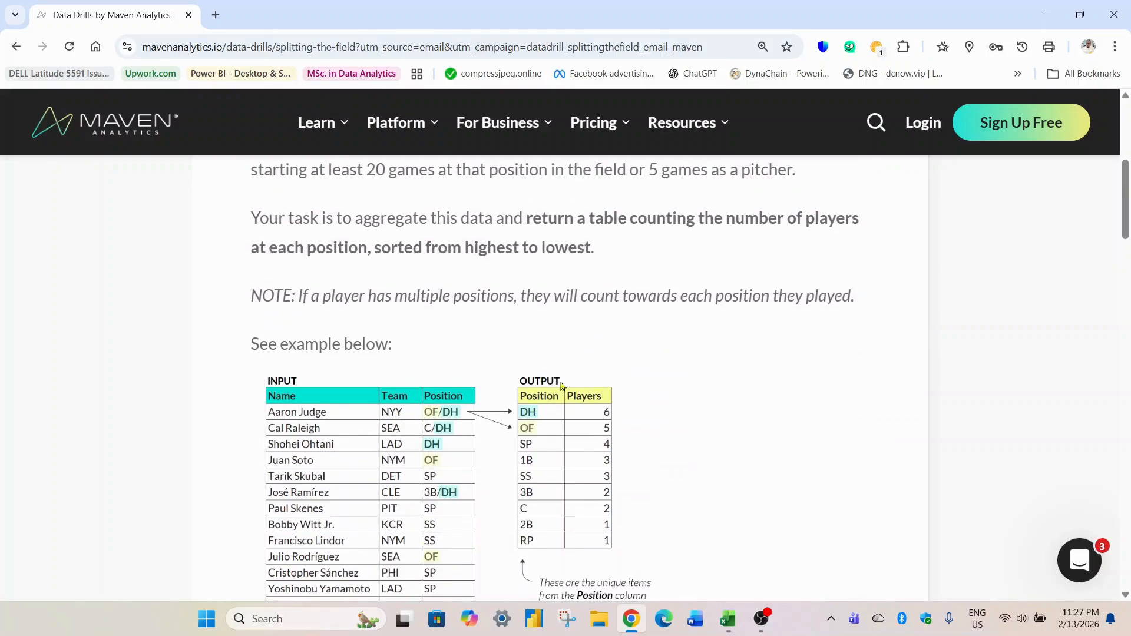
scroll(521, 401, up, 5)
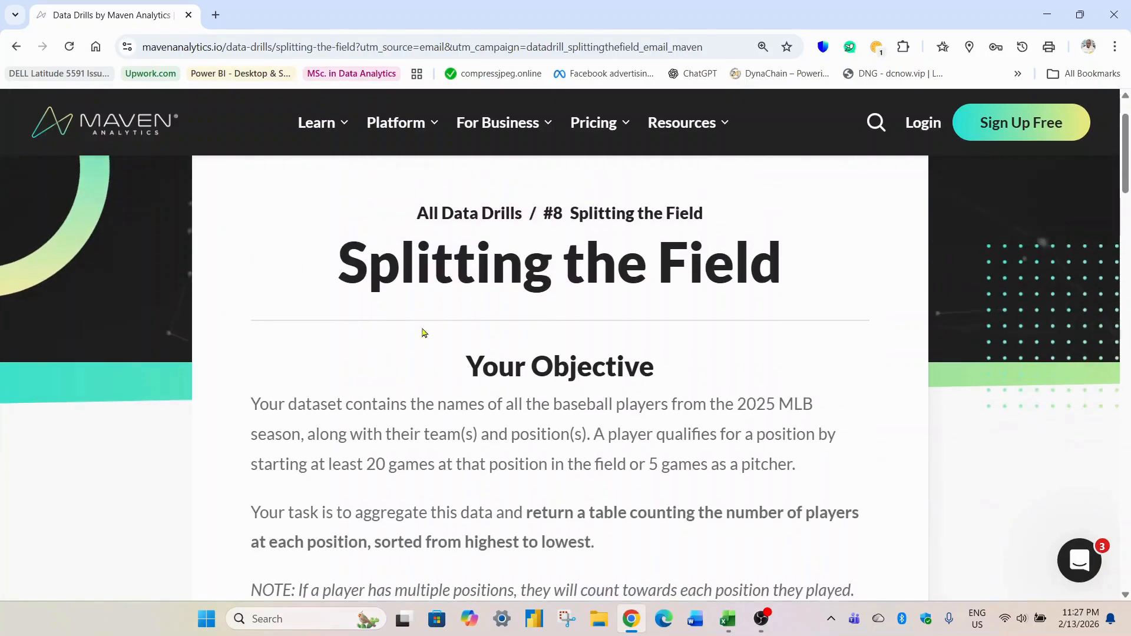
scroll(731, 445, down, 6)
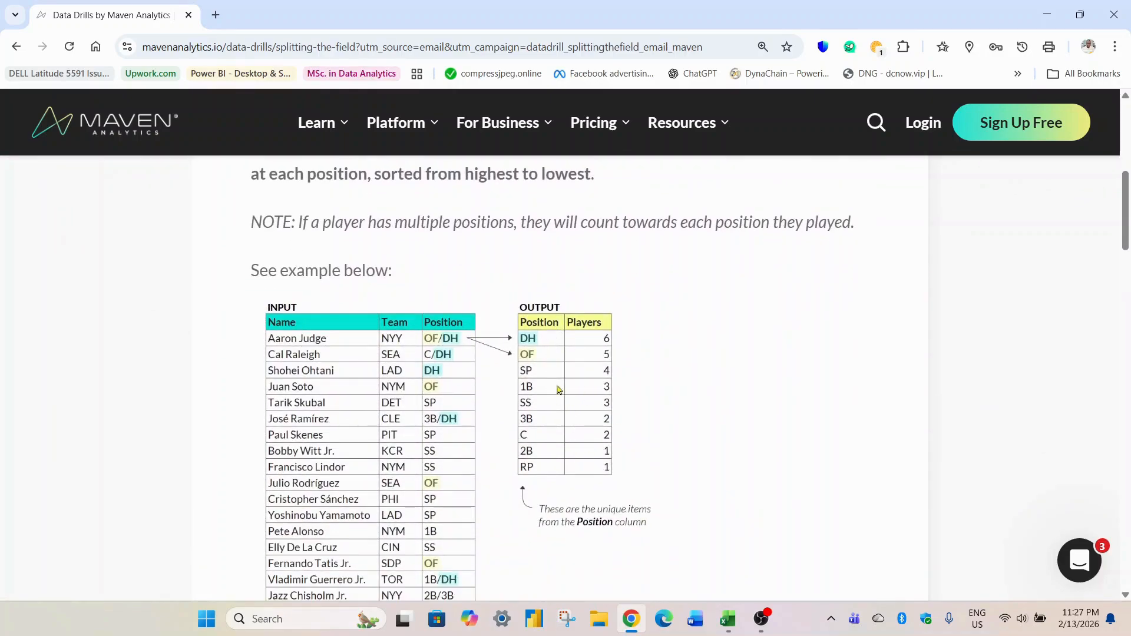
Switch to Excel and open the Data Drill 2 query for editing in the Power Query Editor.
click(727, 619)
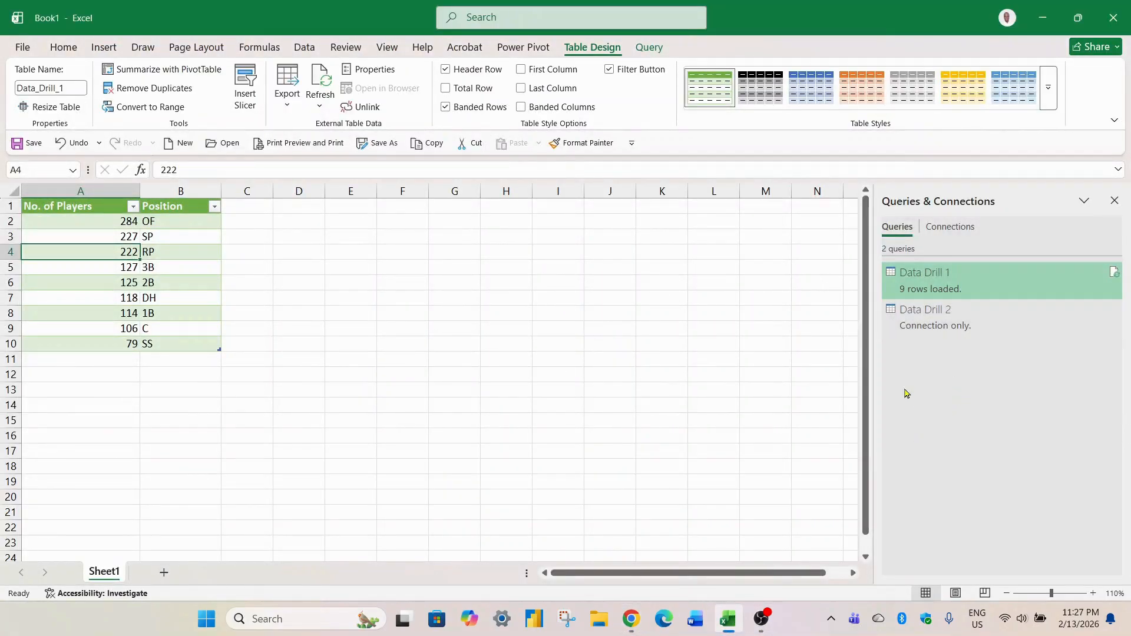
click(339, 227)
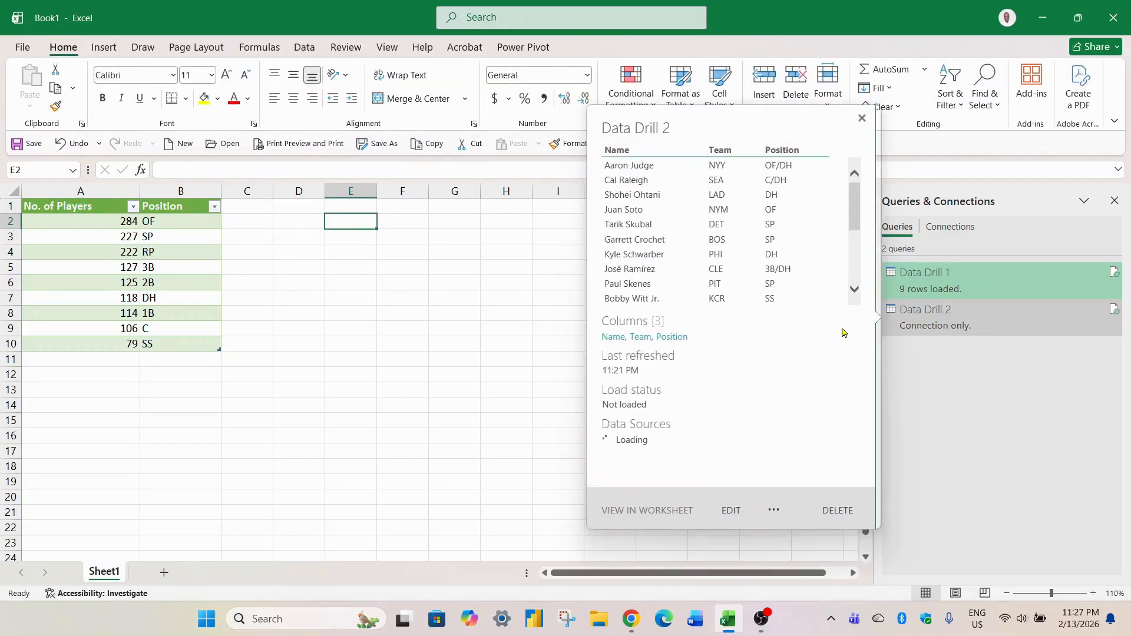
click(347, 268)
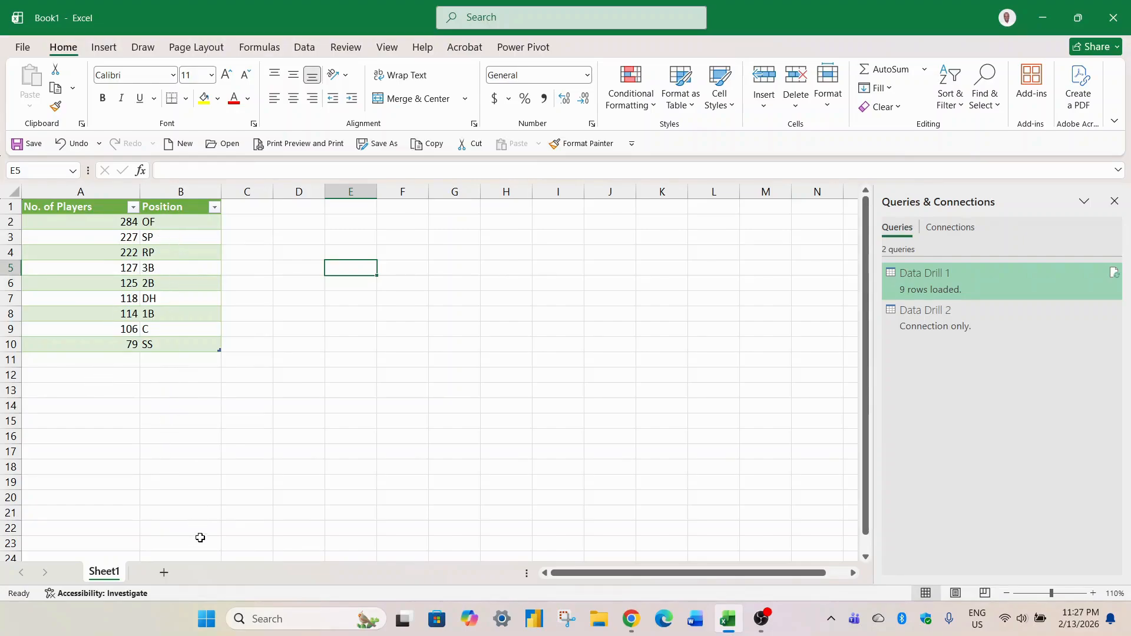
click(305, 256)
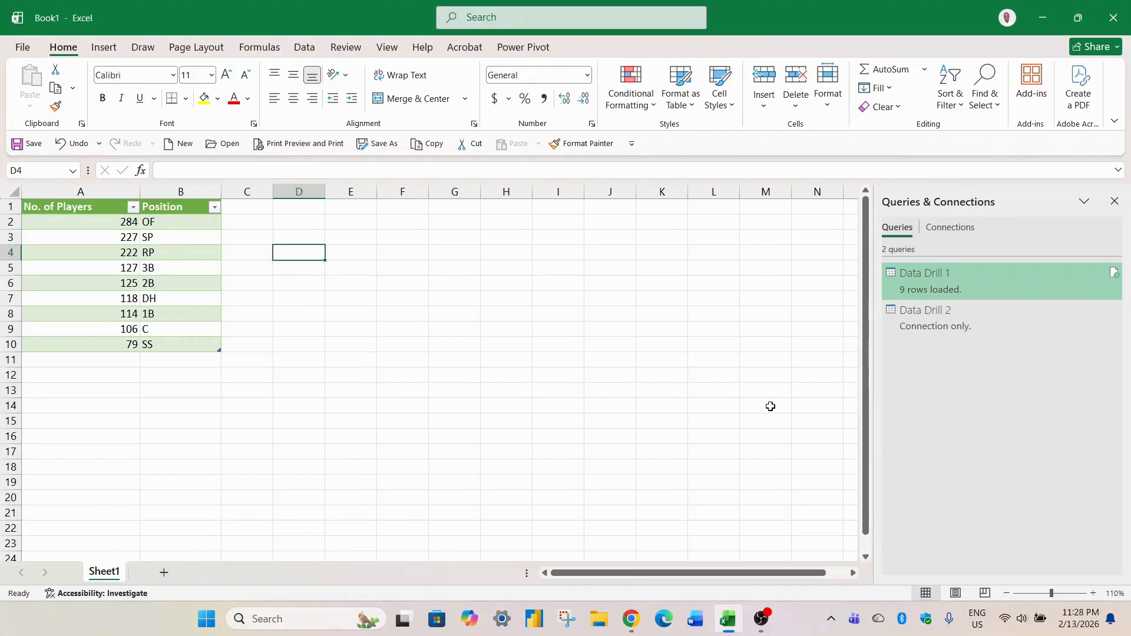
click(936, 326)
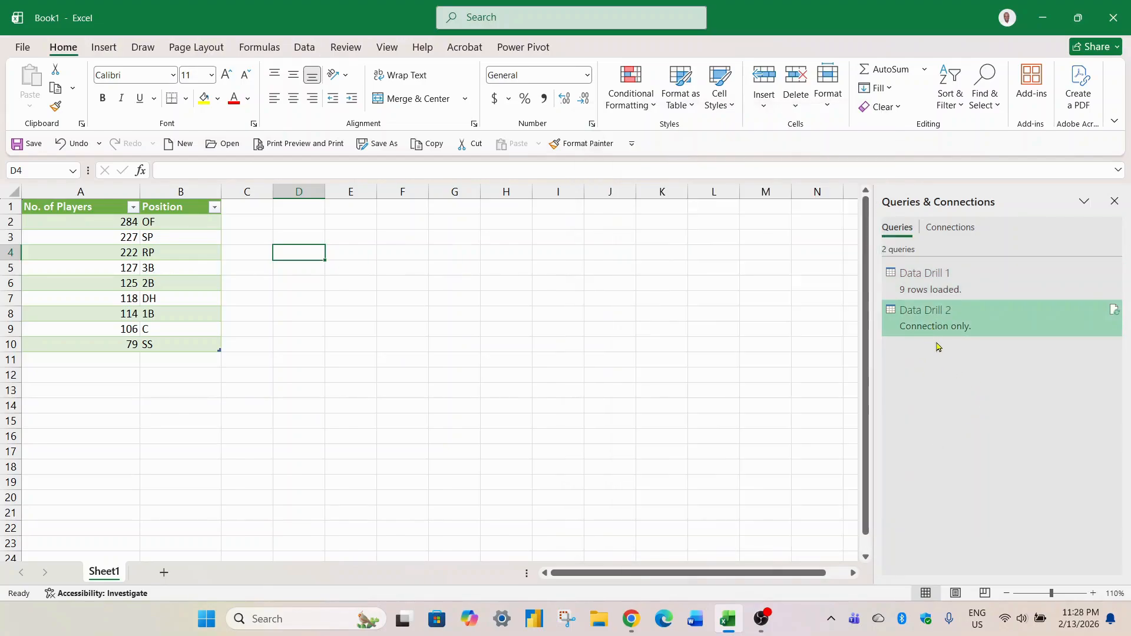
right_click(933, 320)
click(974, 356)
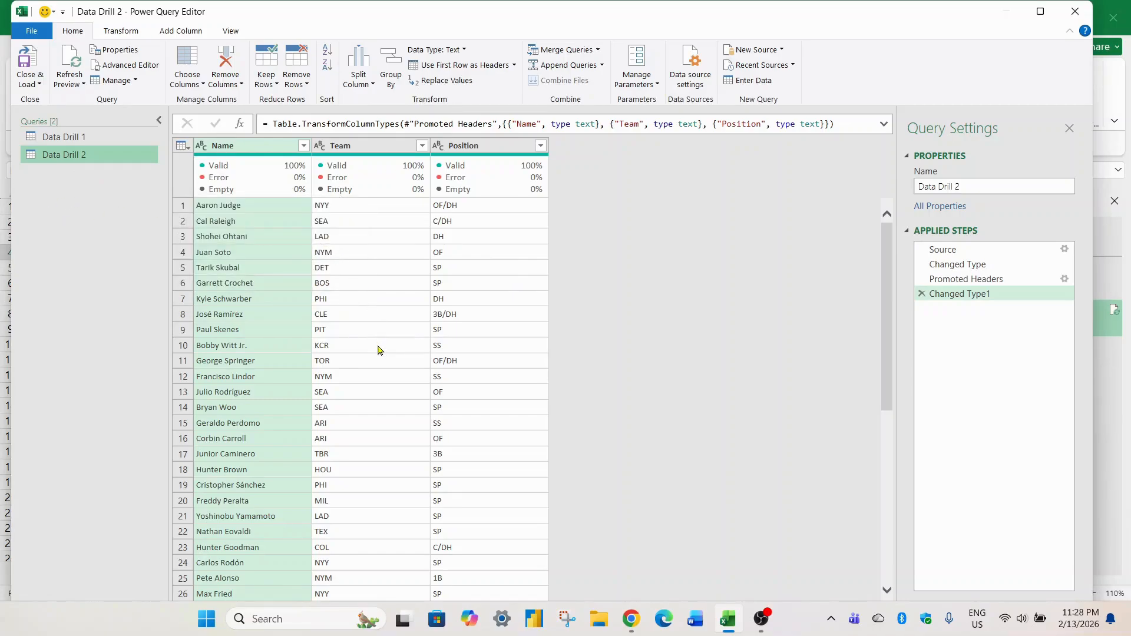
Examine the complete list of distinct Team values, including the slash-separated combinations, without applying a filter.
click(363, 148)
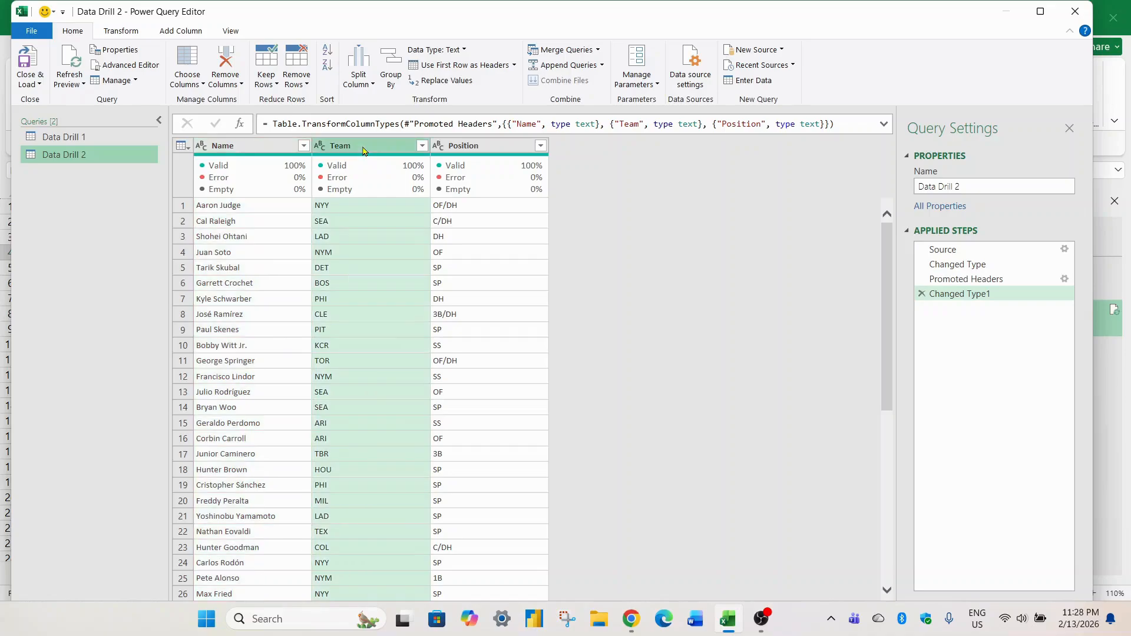
click(422, 147)
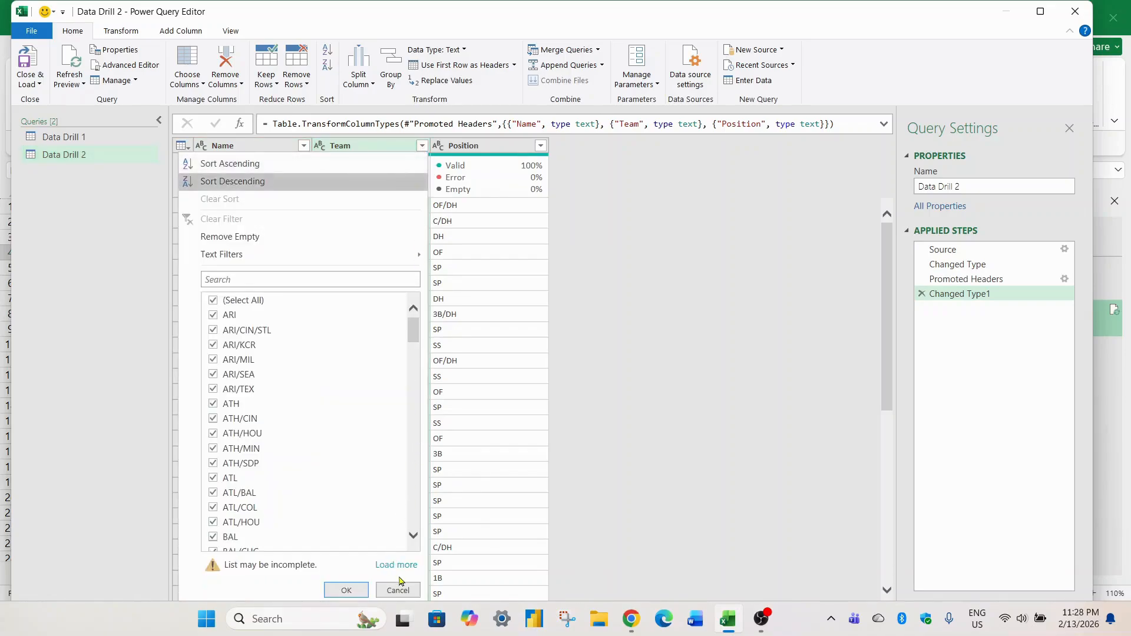
click(395, 566)
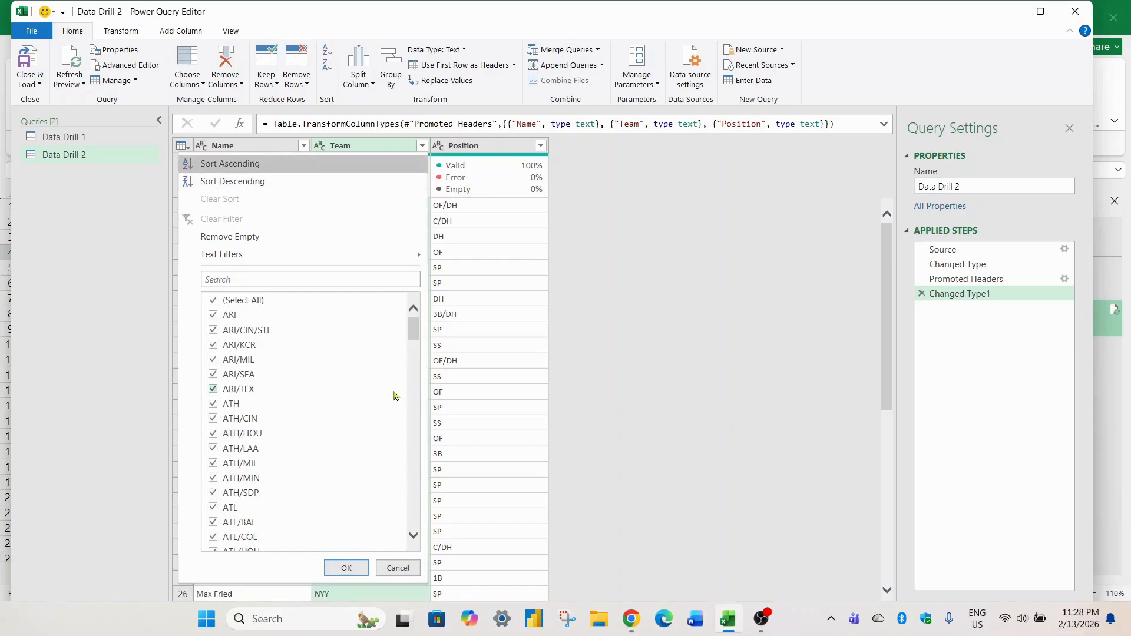
scroll(350, 380, down, 1)
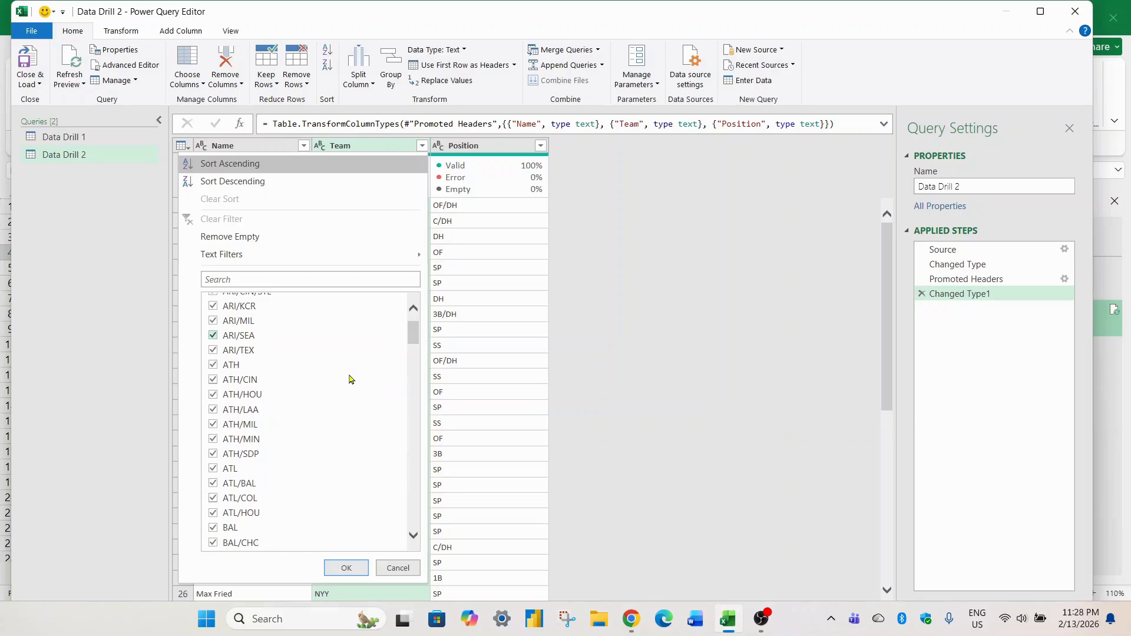
scroll(349, 379, down, 6)
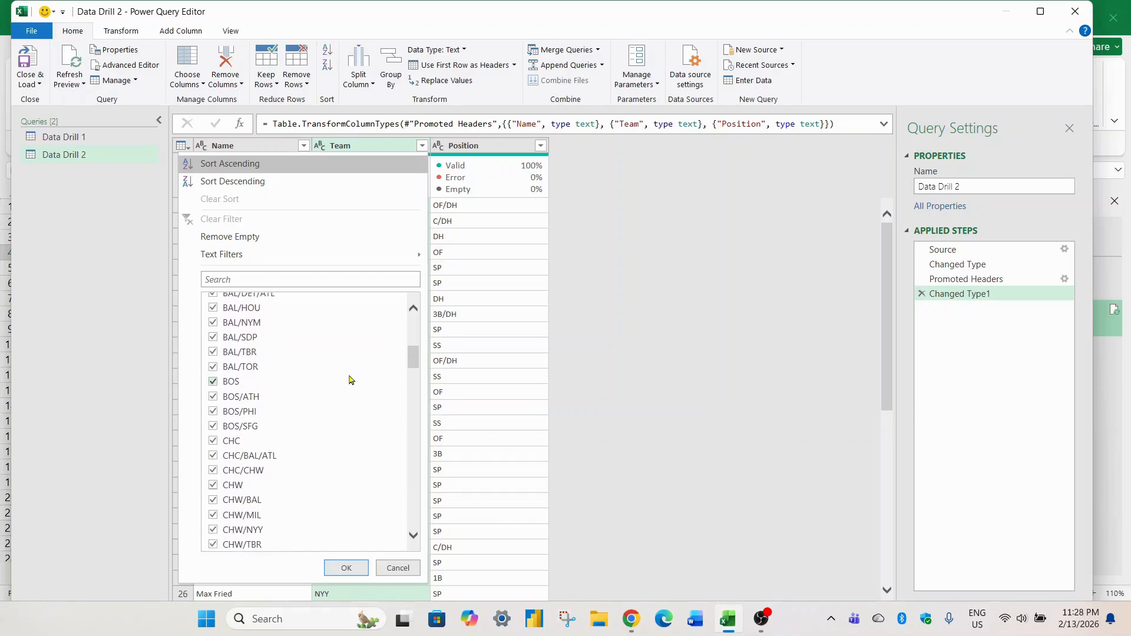
scroll(349, 379, up, 8)
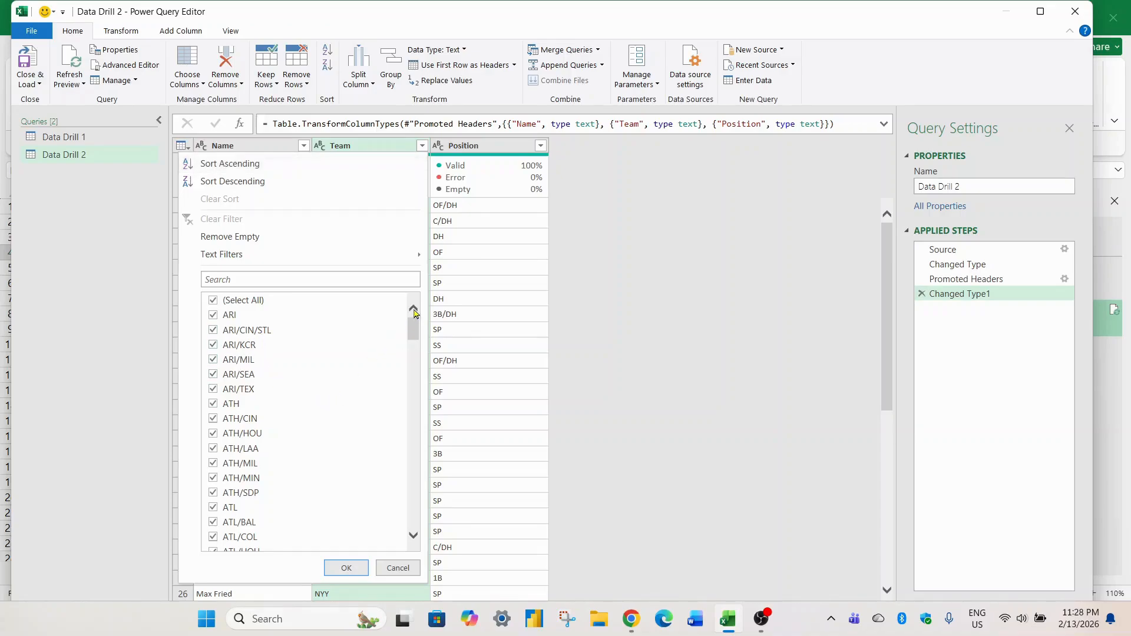
mouse_move(414, 327)
mouse_down()
mouse_move(414, 415)
mouse_move(414, 328)
mouse_up()
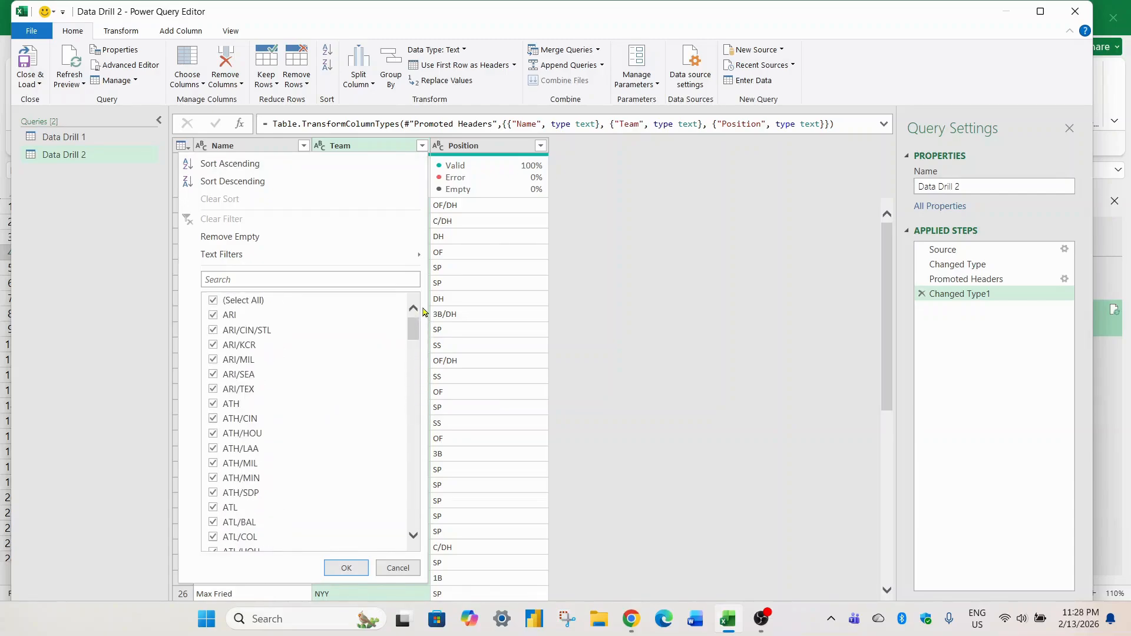
click(399, 568)
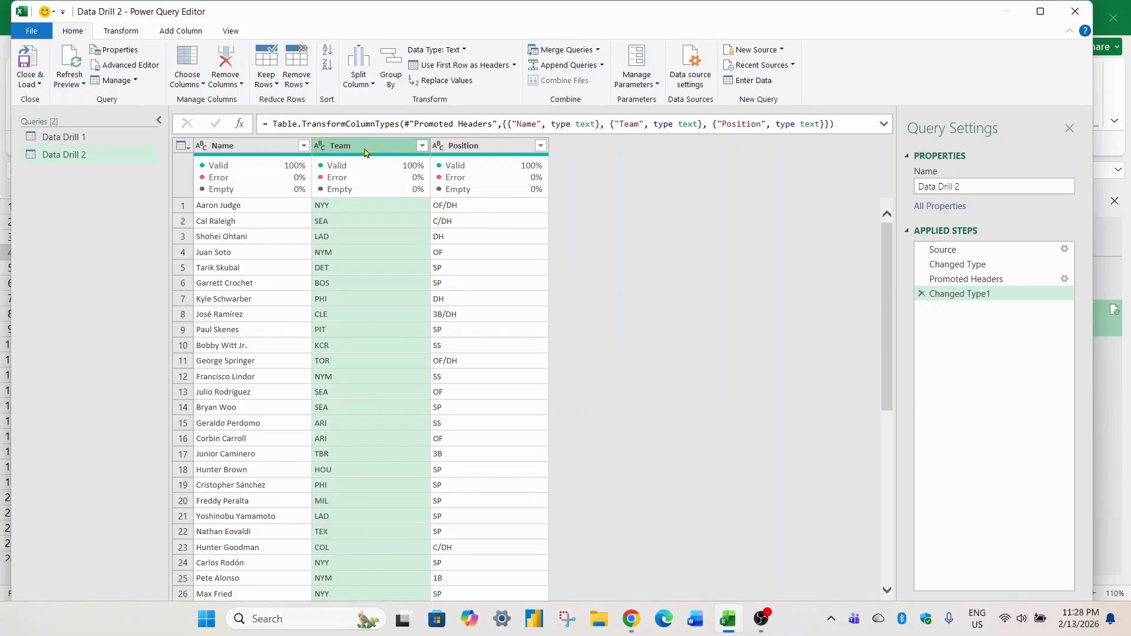
Rename the Name column to Players.
click(480, 148)
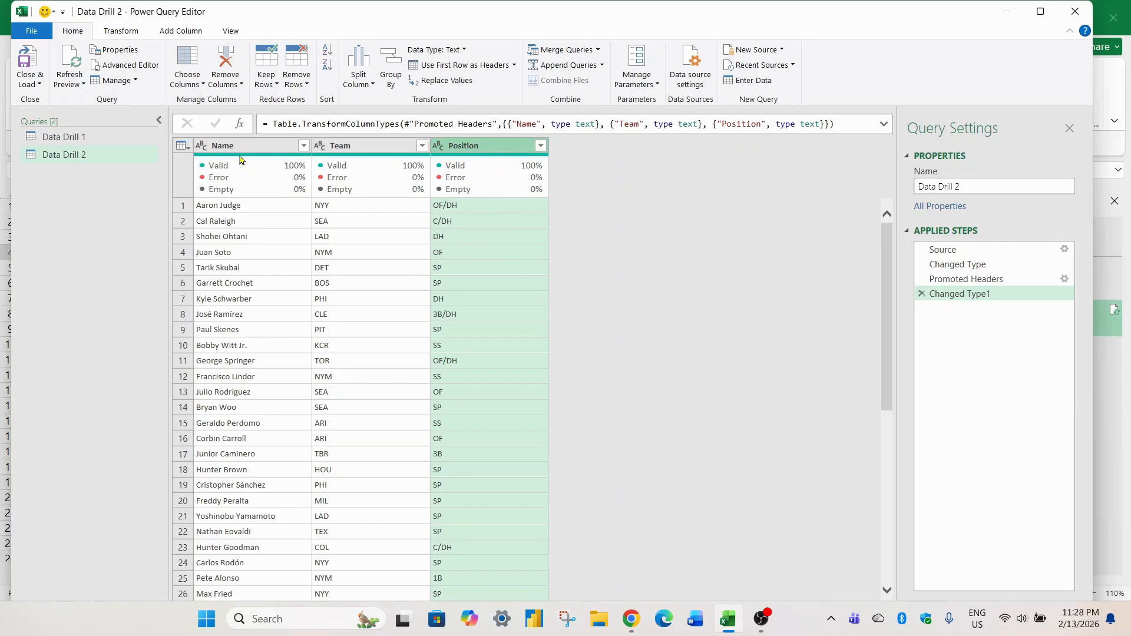
double_click(238, 146)
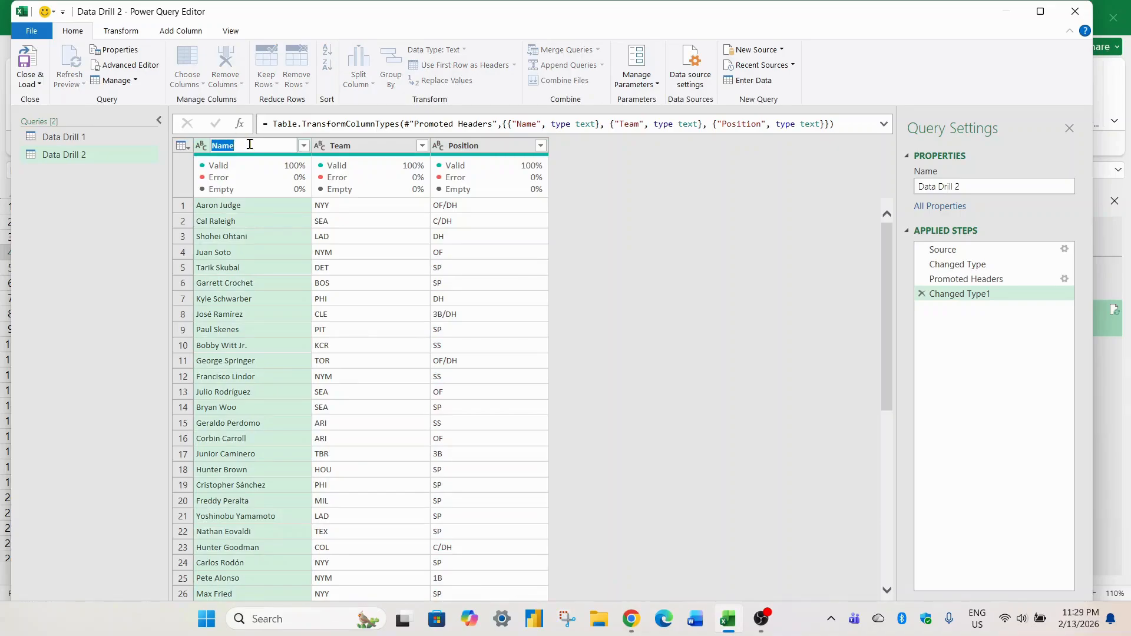
text(Players)
key(Return)
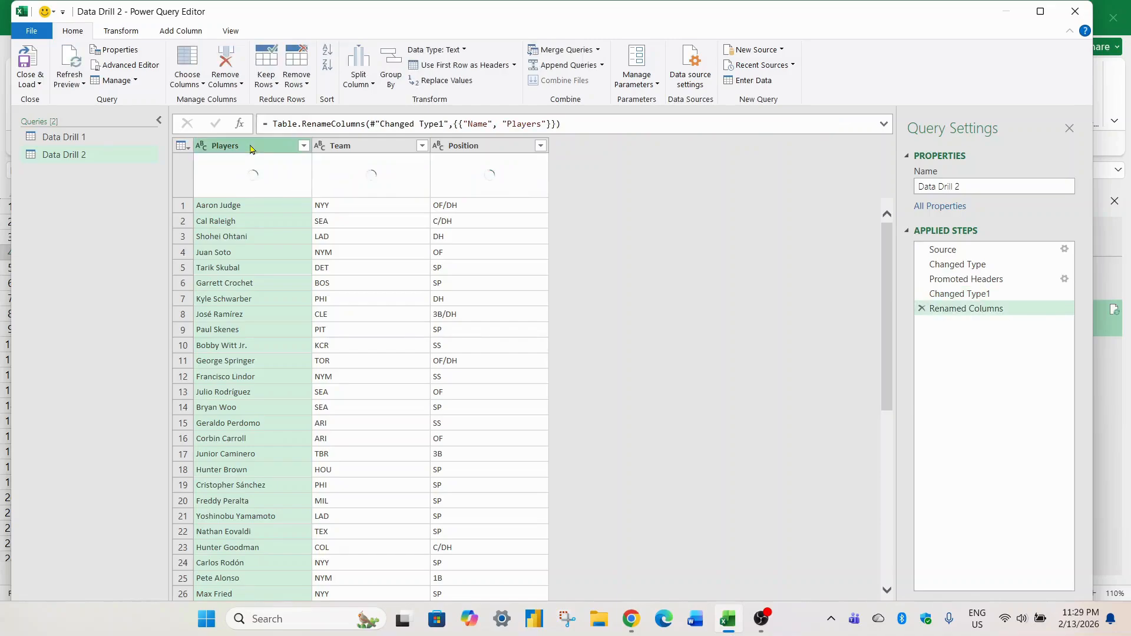
Split the Position column by the custom delimiter "/" at each occurrence of the delimiter.
click(474, 147)
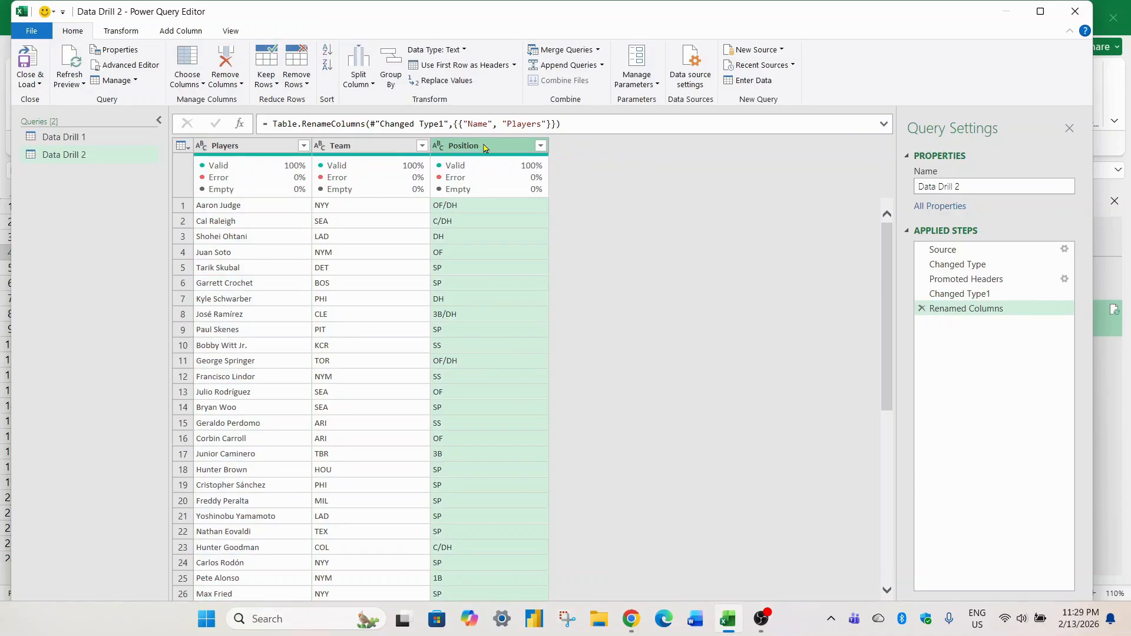
right_click(485, 148)
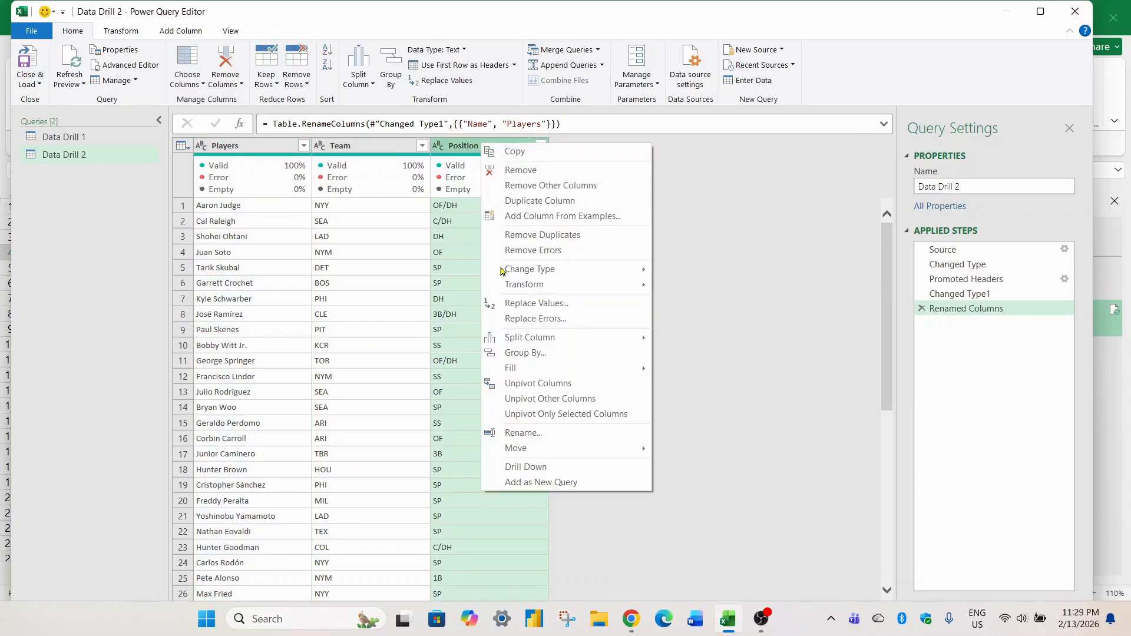
mouse_move(523, 339)
click(724, 338)
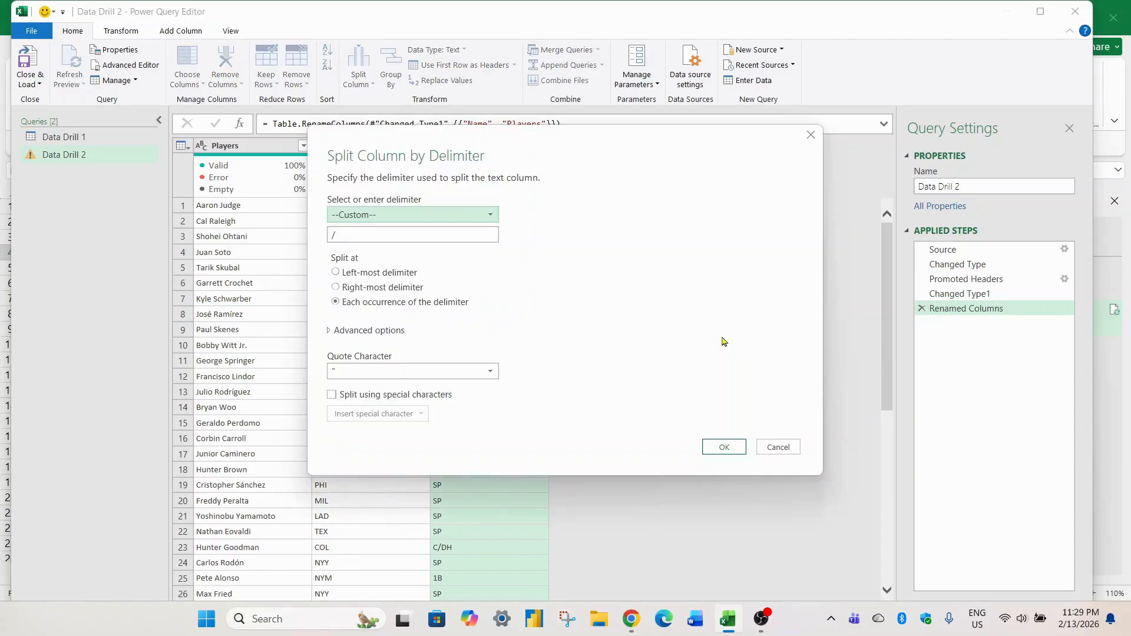
drag(445, 157, 479, 165)
click(377, 243)
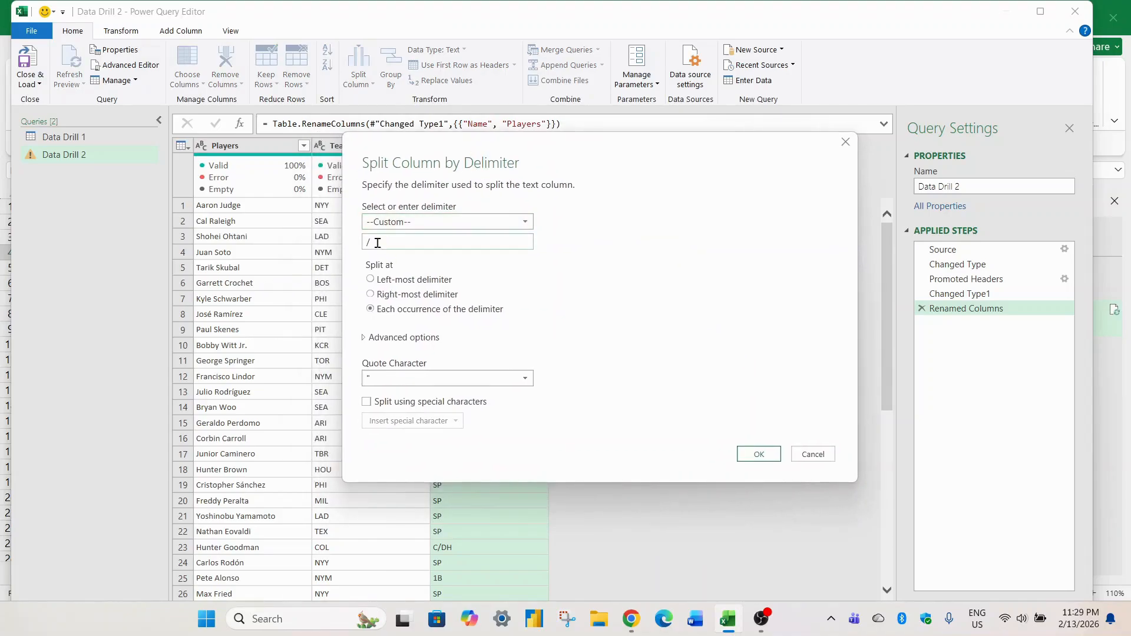
click(759, 454)
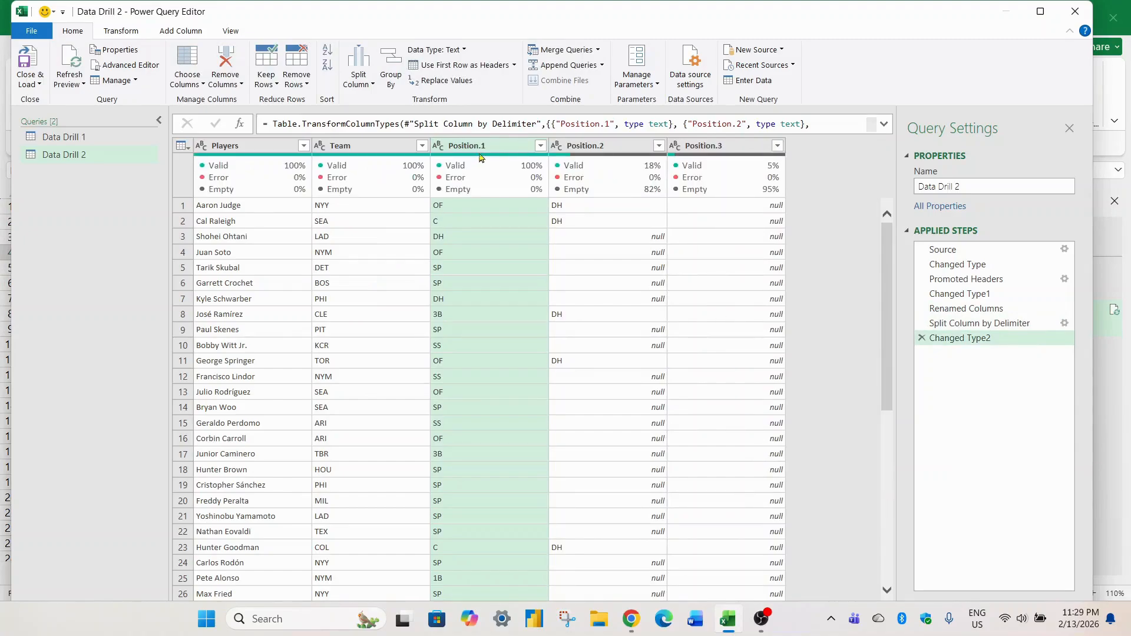
Unpivot the Position.1, Position.2 and Position.3 columns into rows.
click(601, 147)
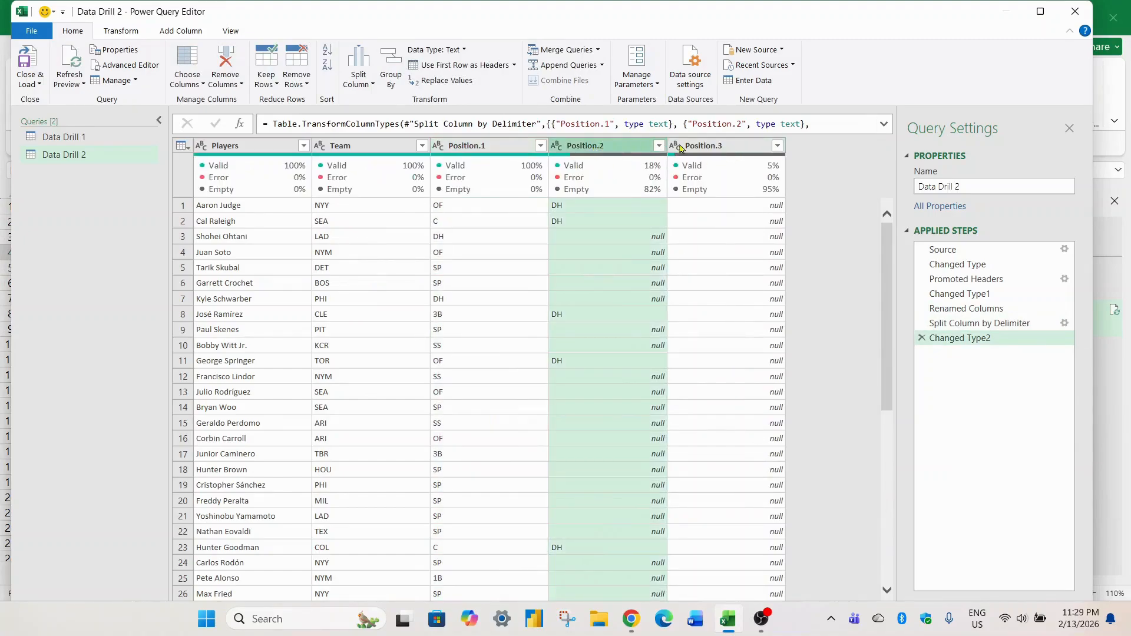
click(493, 147)
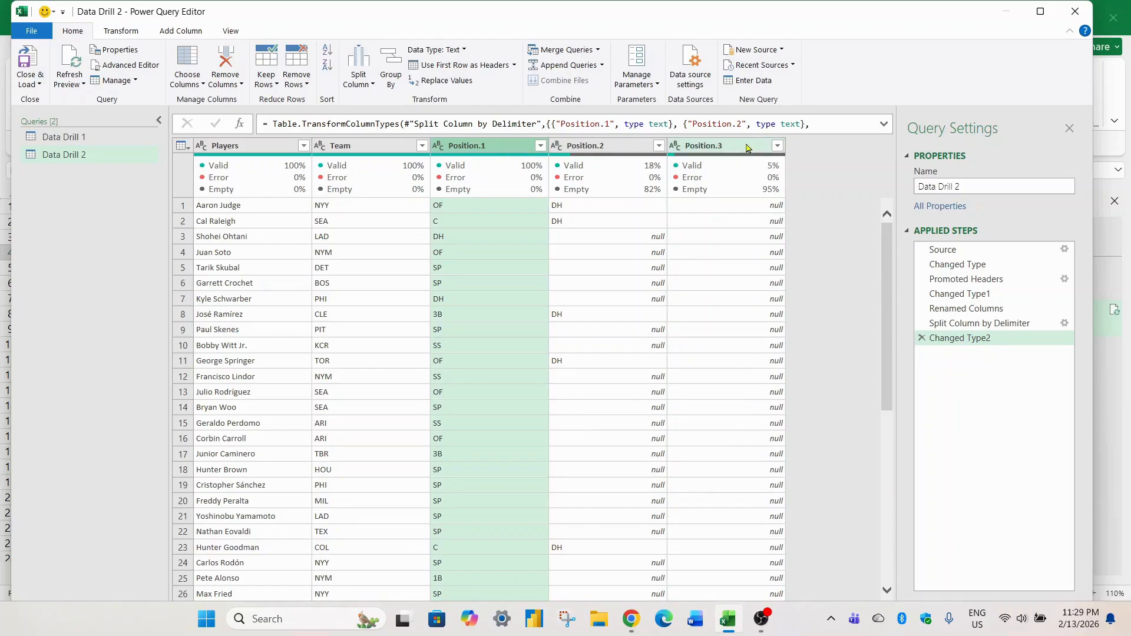
shift+click(717, 151)
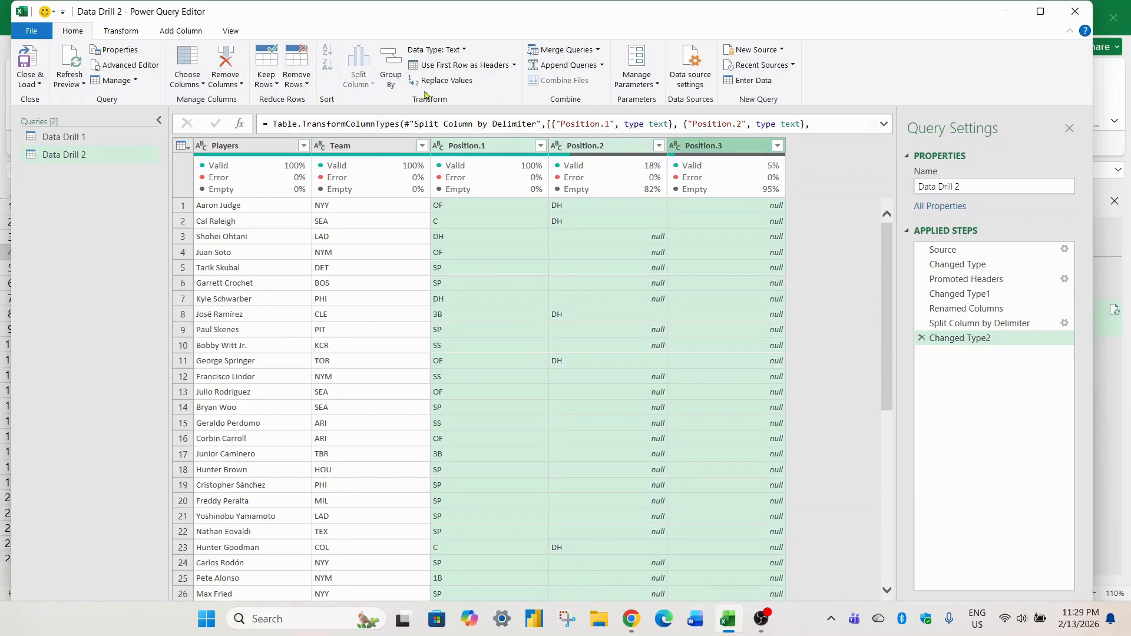
click(120, 30)
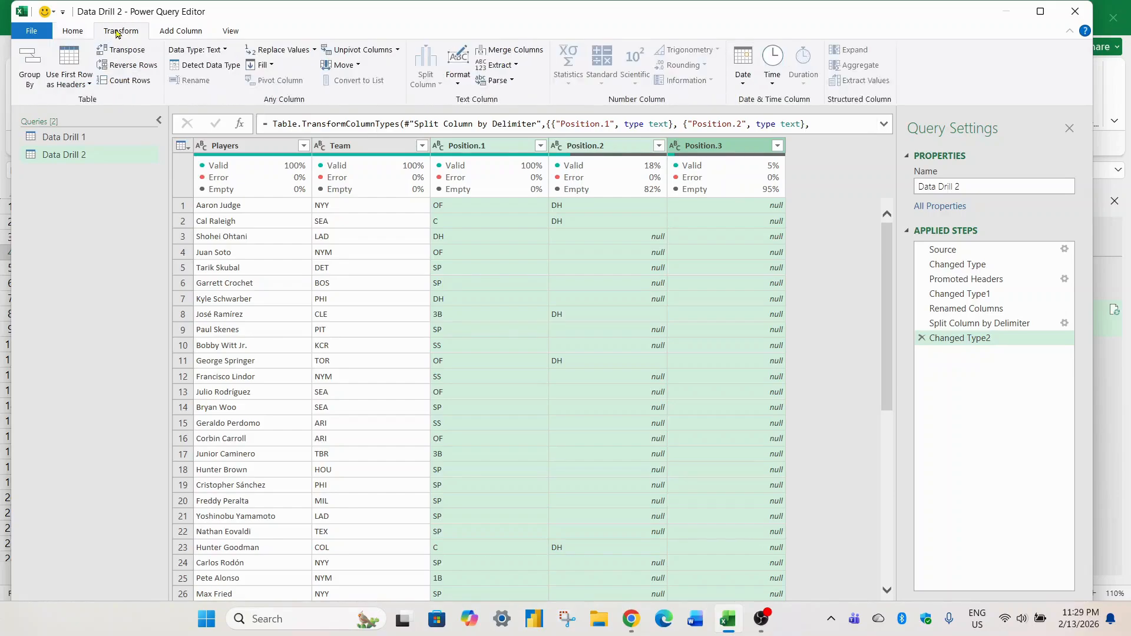
click(369, 50)
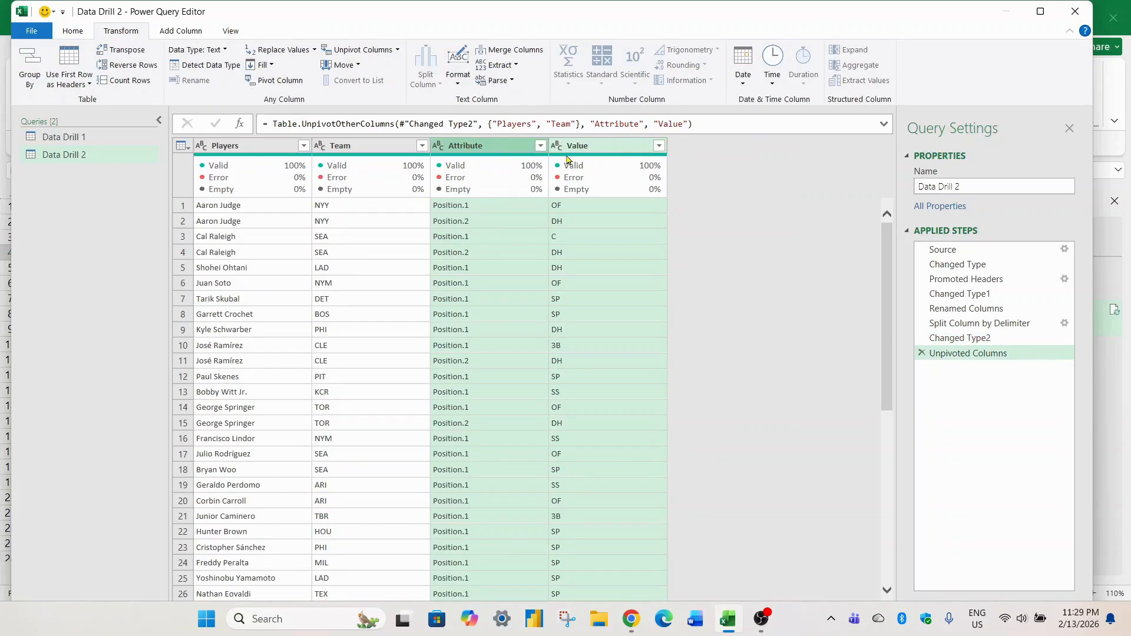
Remove the Attribute column and rename the Value column to Position.
click(465, 149)
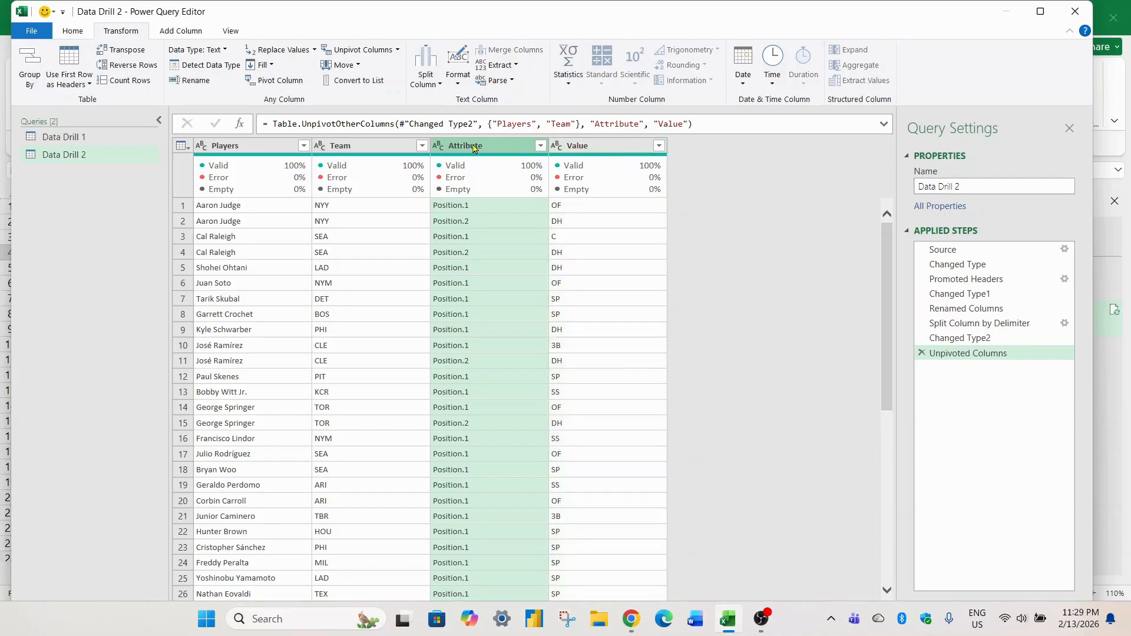
right_click(467, 150)
click(495, 171)
double_click(478, 146)
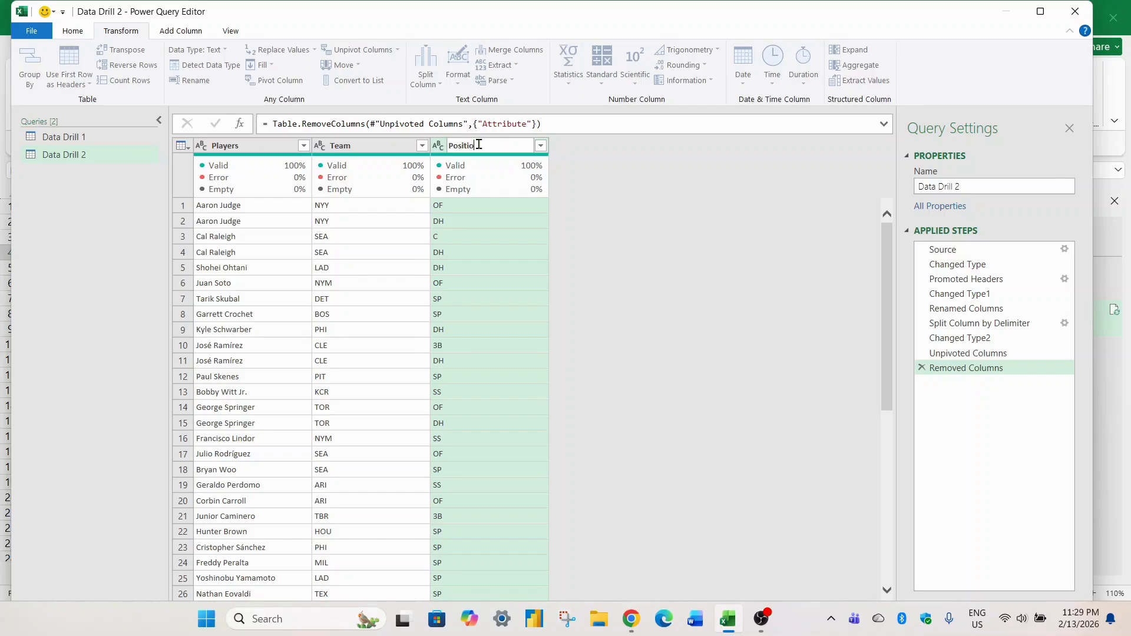
key(Return)
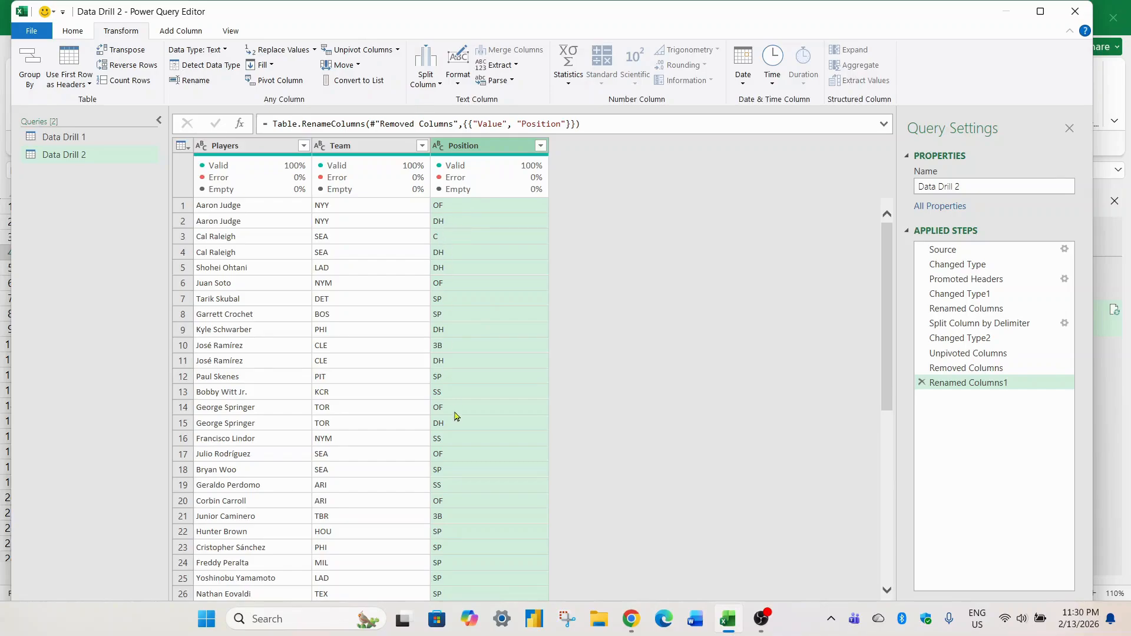
Look over the unpivoted position rows, check the drill's example tables in Chrome and return to the Power Query Editor.
scroll(457, 418, down, 4)
scroll(471, 420, up, 4)
click(630, 619)
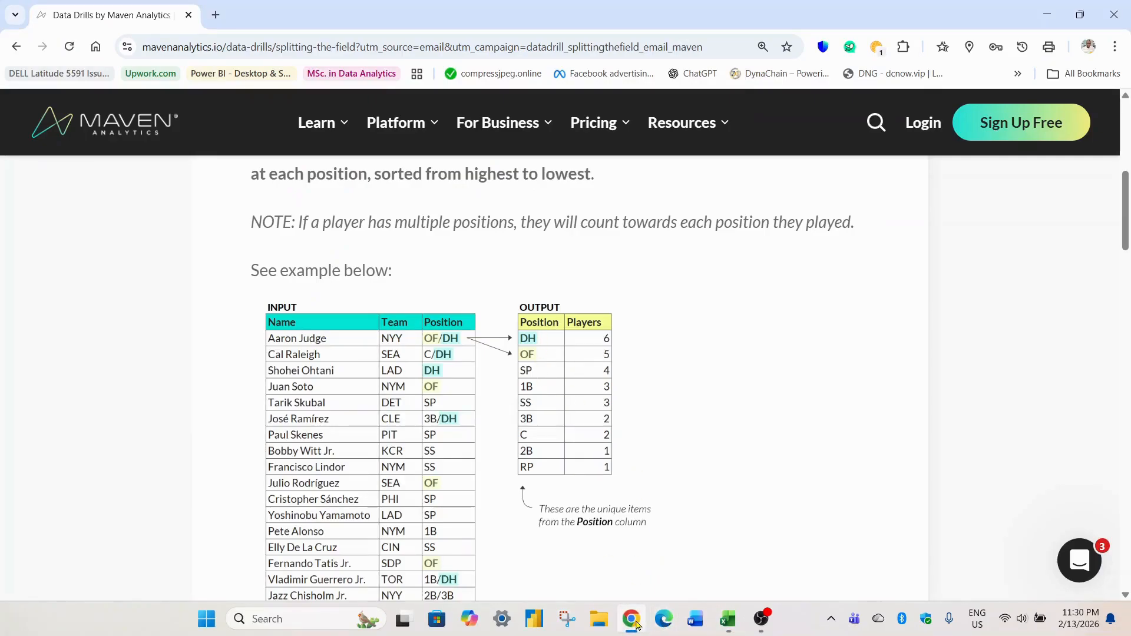
click(730, 620)
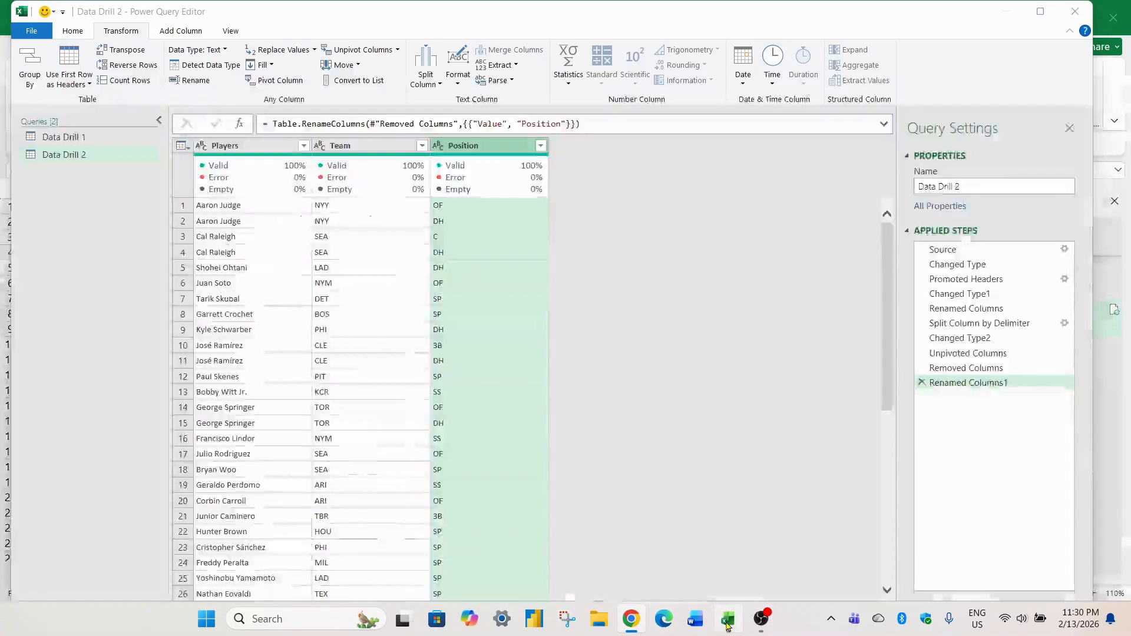
Split the Team column by the custom delimiter "/" at each occurrence of the delimiter.
click(347, 152)
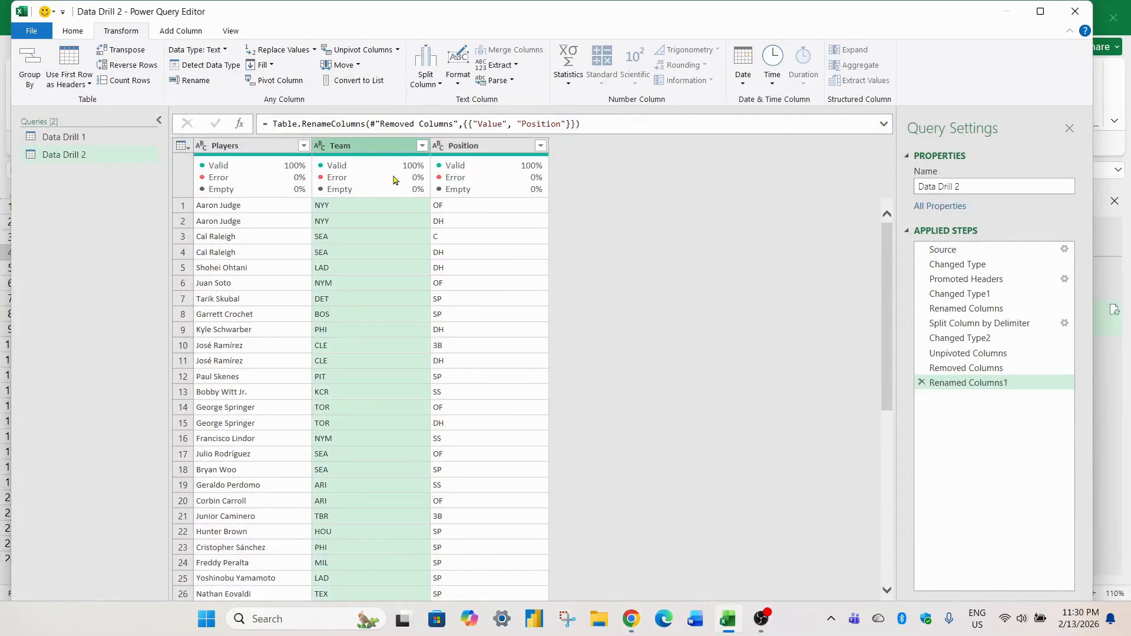
right_click(342, 147)
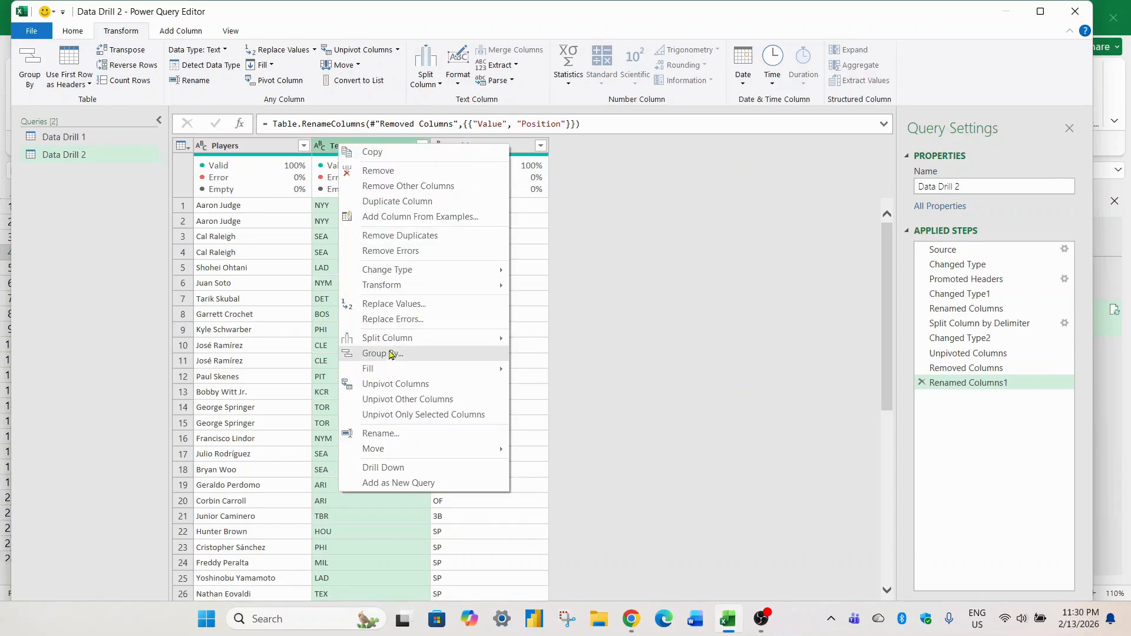
mouse_move(400, 340)
click(563, 340)
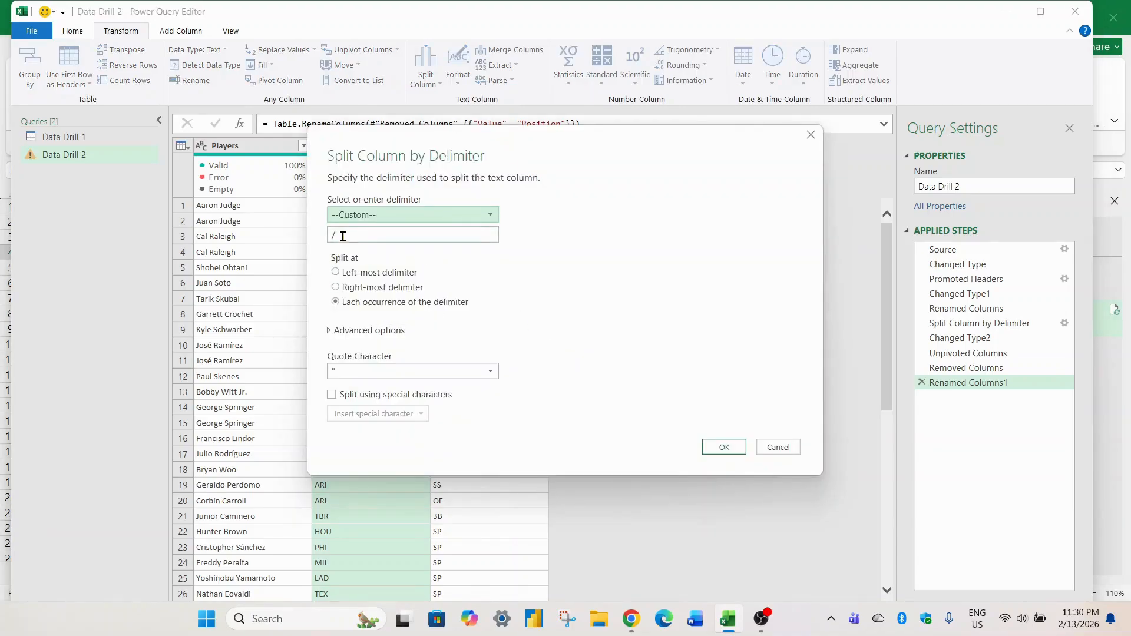
click(724, 448)
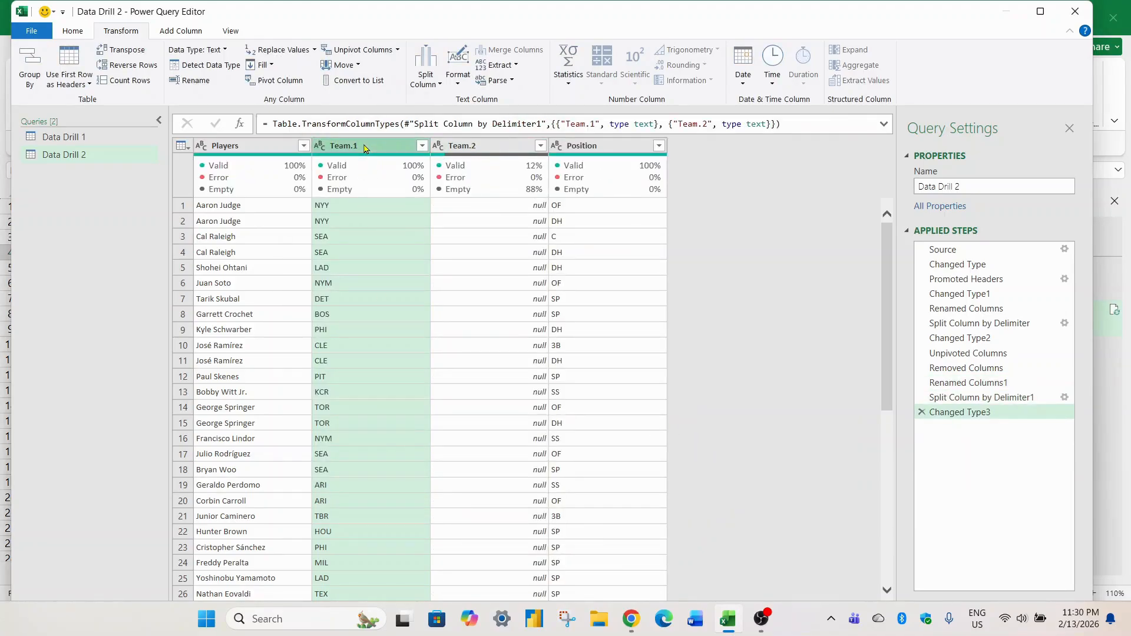
Unpivot the Team.1 and Team.2 columns into rows.
click(475, 152)
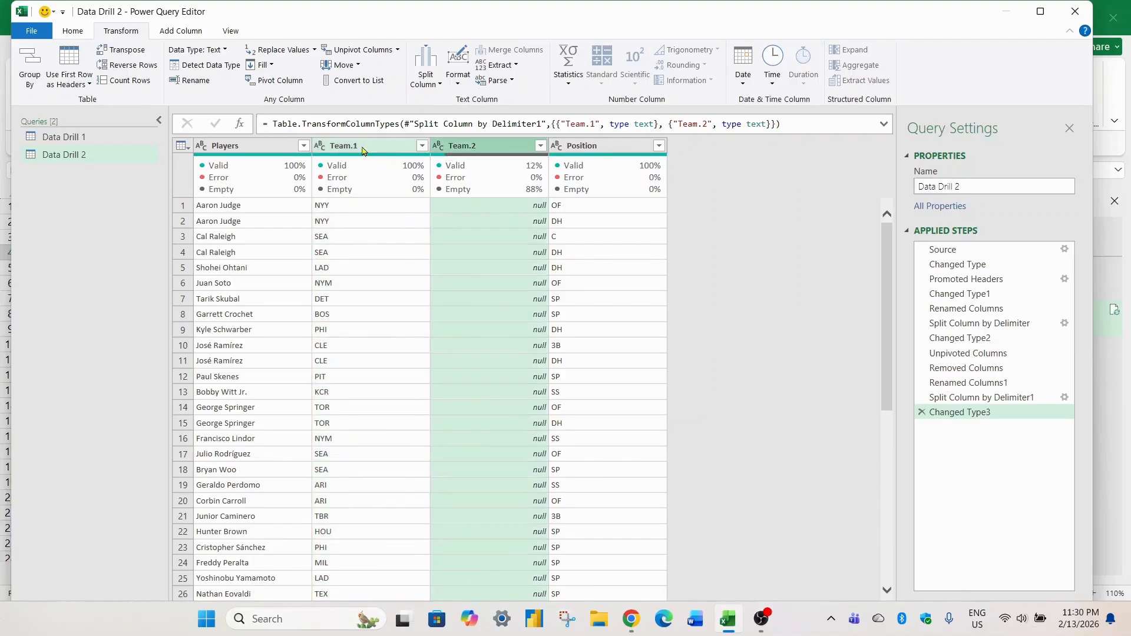
click(363, 151)
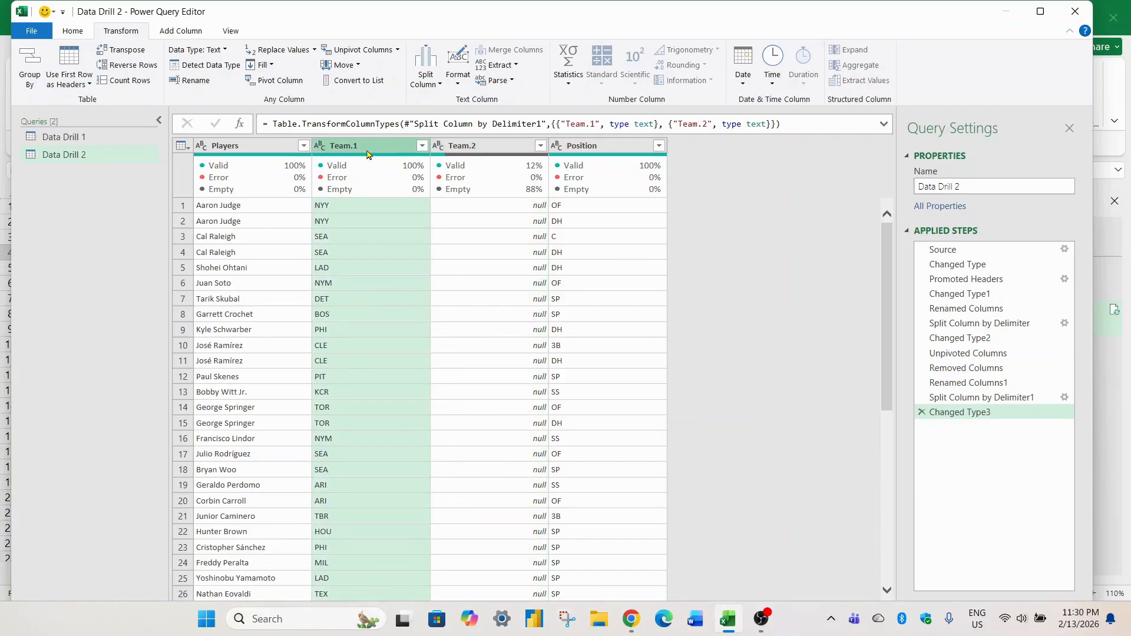
ctrl+click(468, 147)
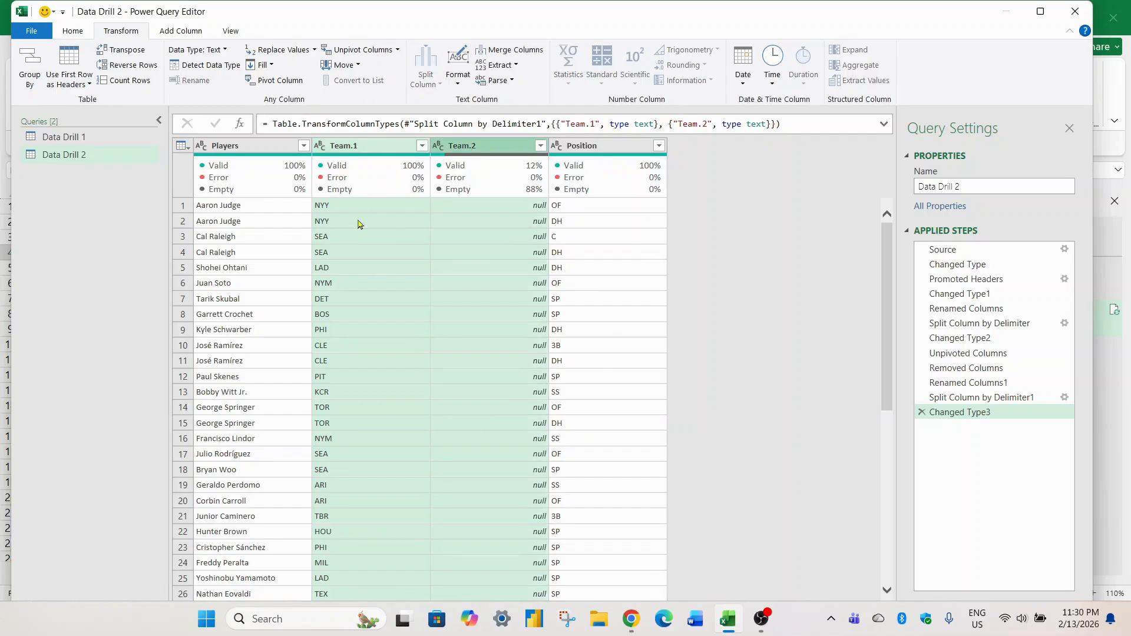
click(358, 52)
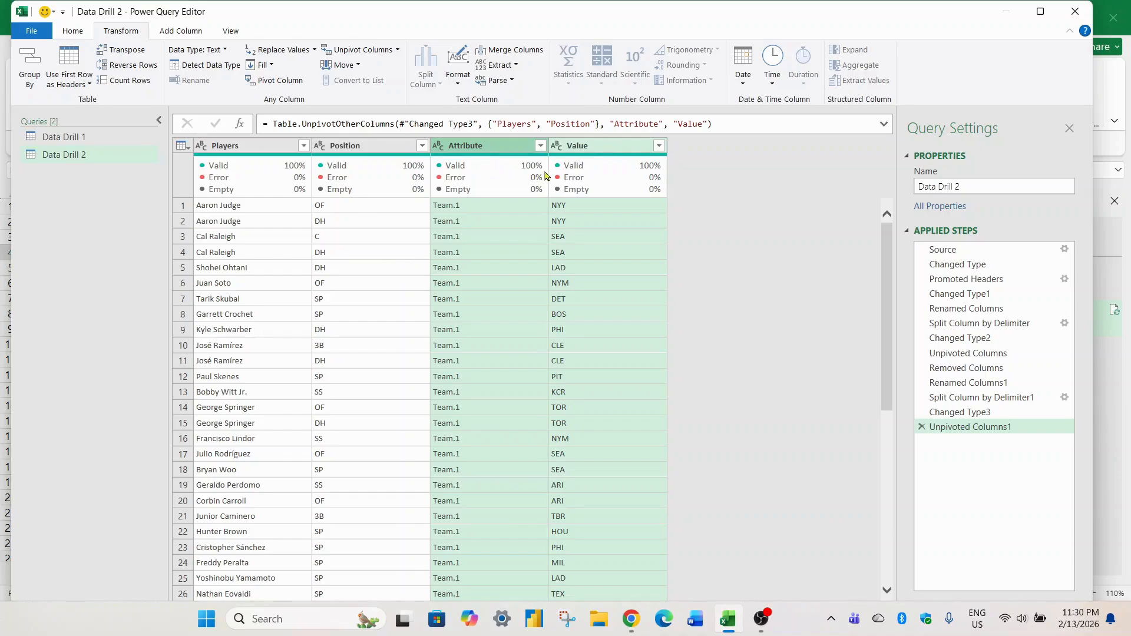
click(609, 147)
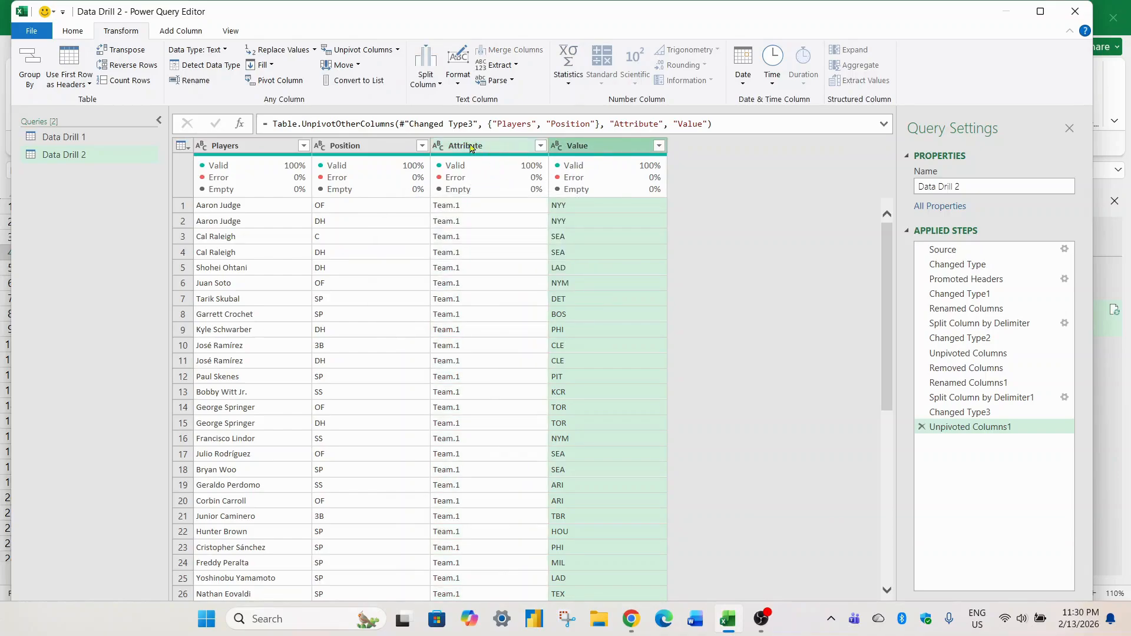
Remove the Attribute column left by the team unpivot and rename the Value column to Team.
click(471, 148)
right_click(461, 150)
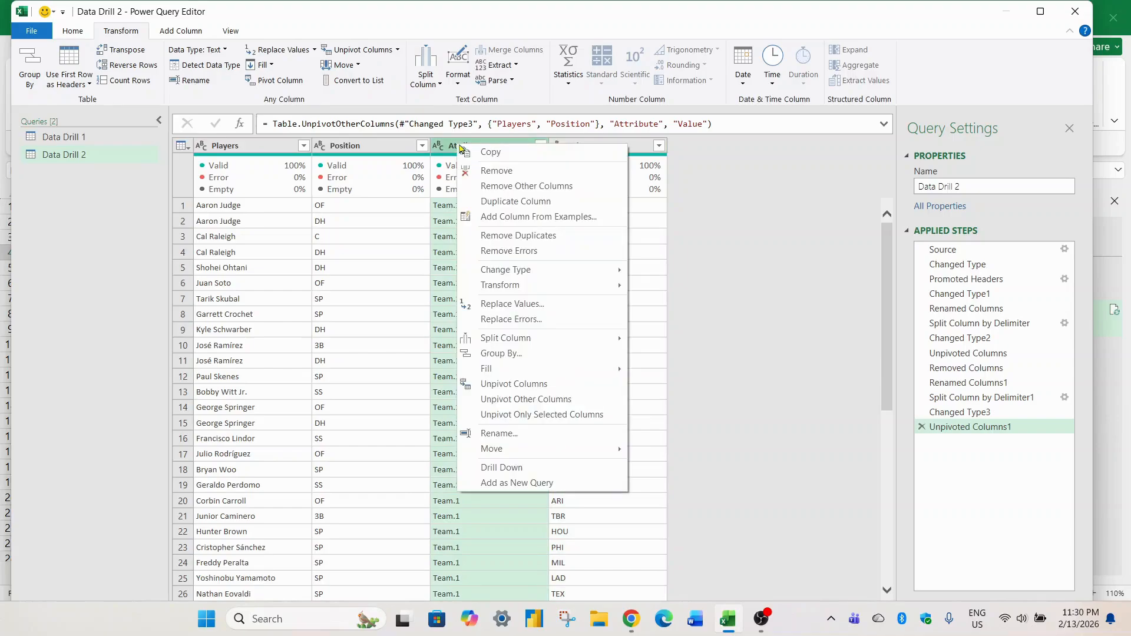
click(498, 171)
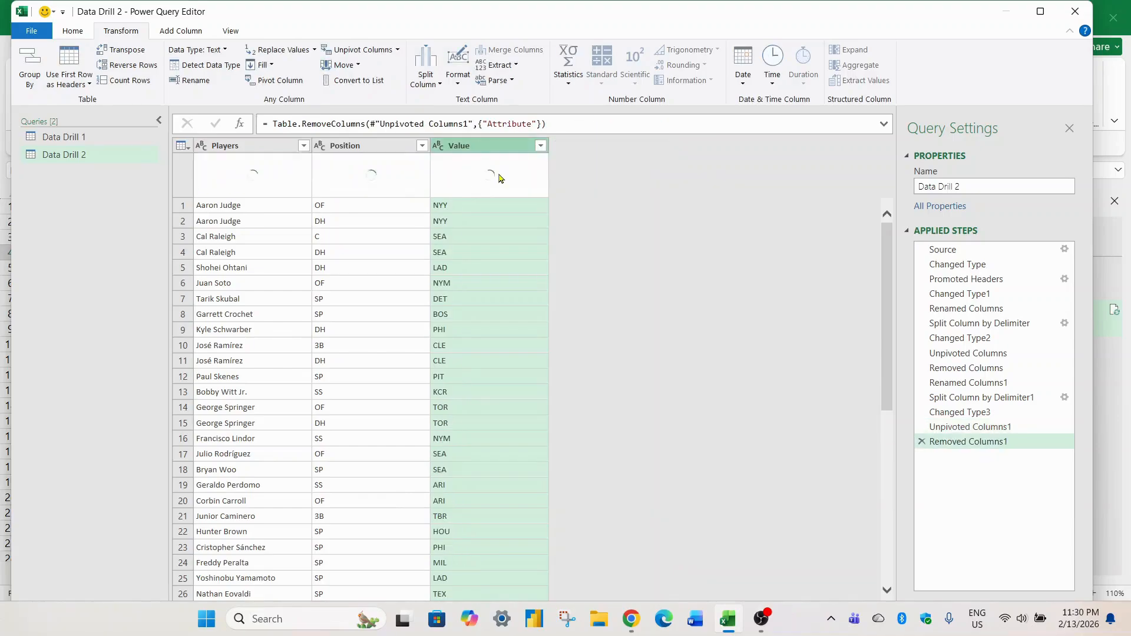
double_click(472, 147)
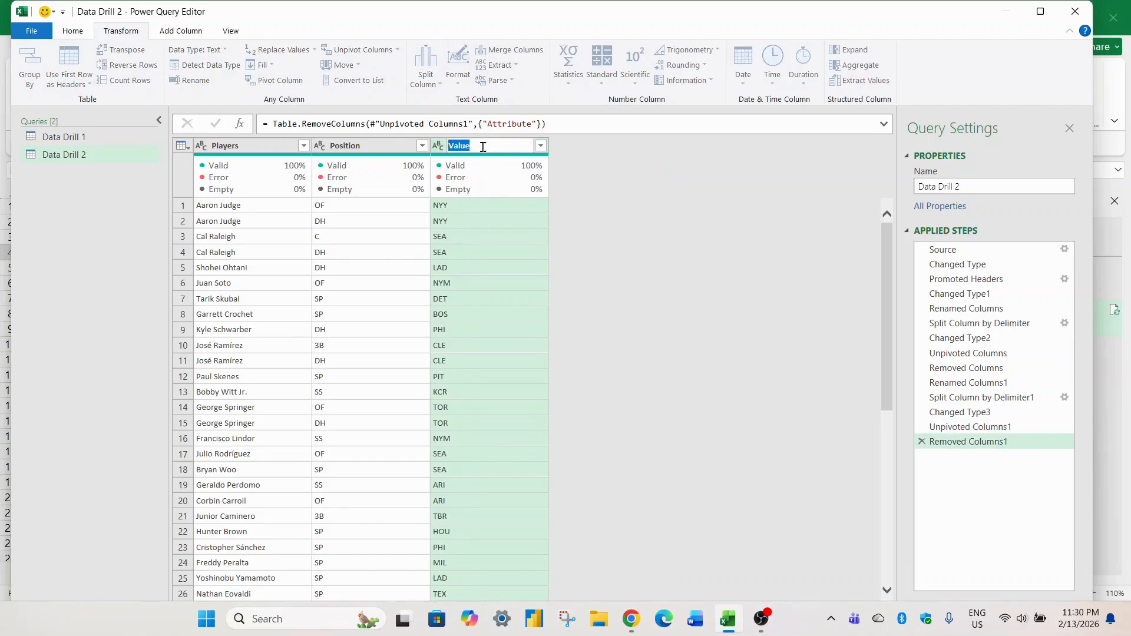
text(Team)
key(Return)
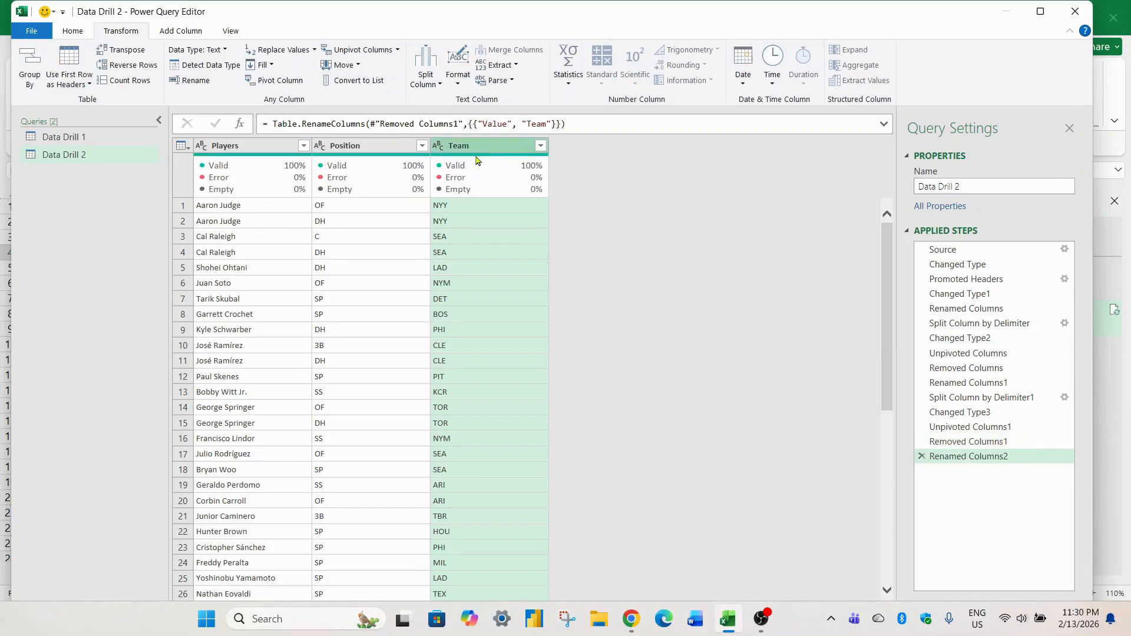
Reorder the columns so that Team sits between Players and Position.
click(229, 154)
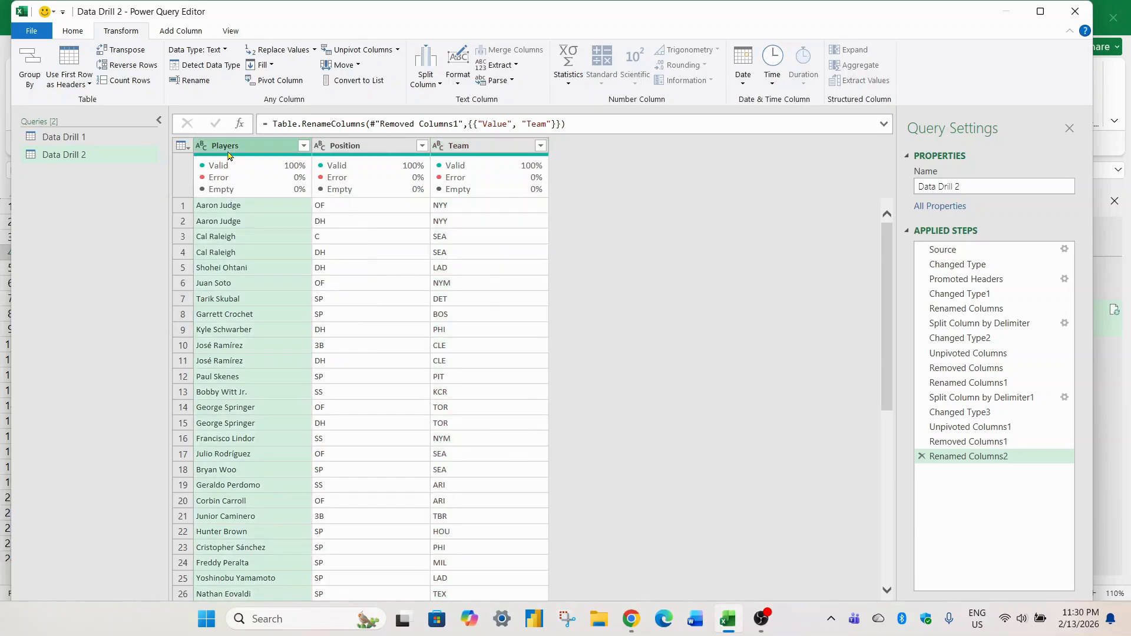
click(365, 152)
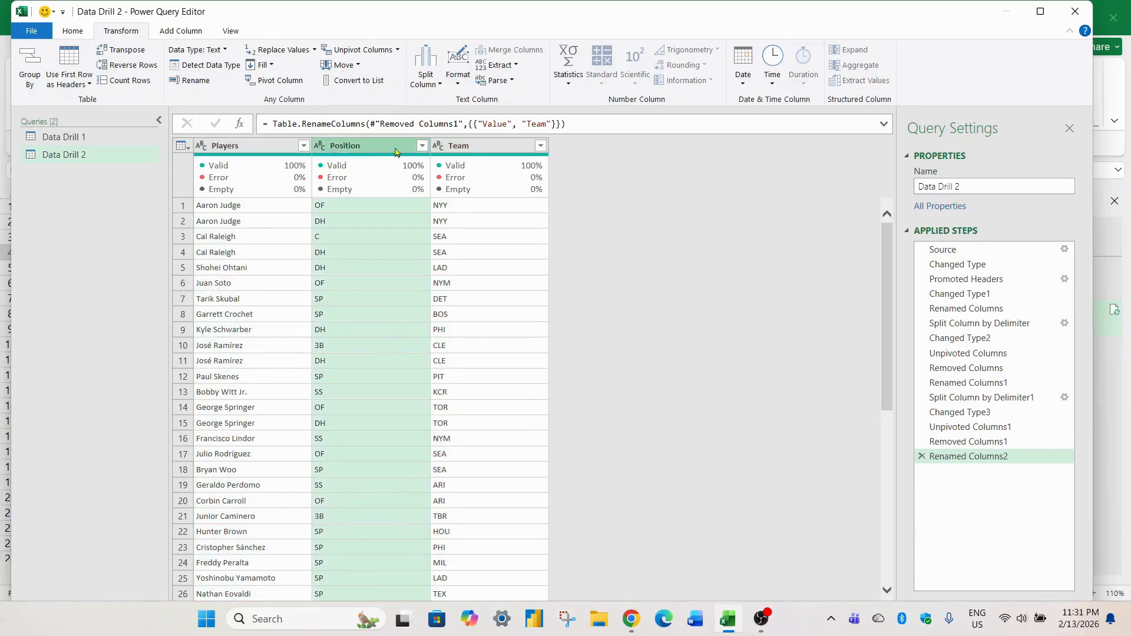
click(481, 156)
drag(481, 154, 336, 148)
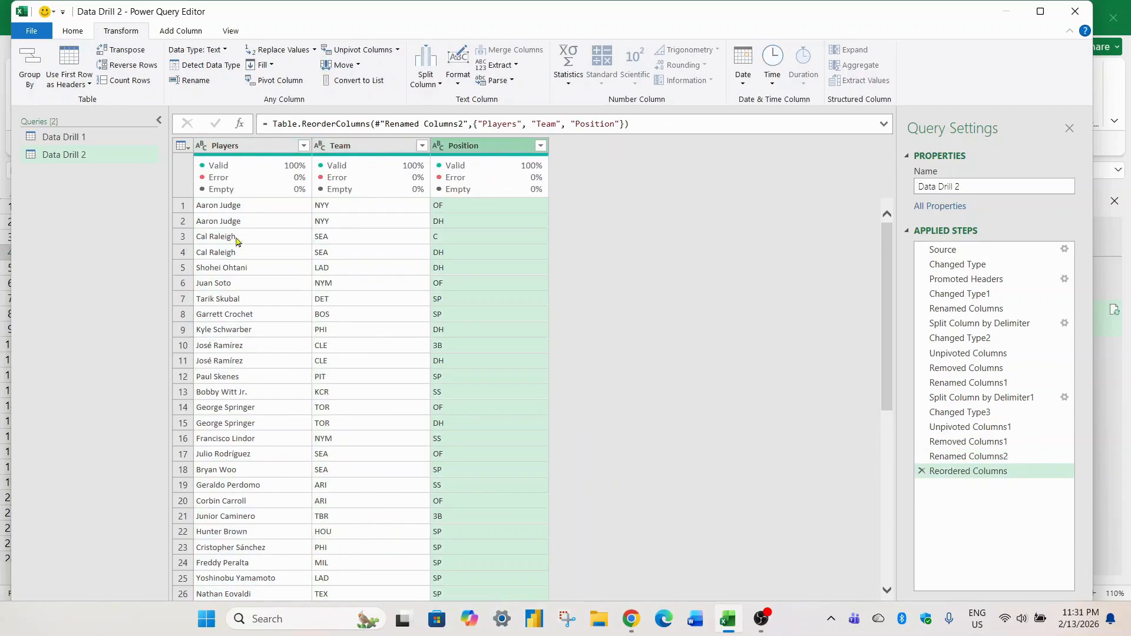
Look over the reshaped Players, Team and Position rows, check the drill's example in Chrome and return to the Power Query Editor.
click(272, 152)
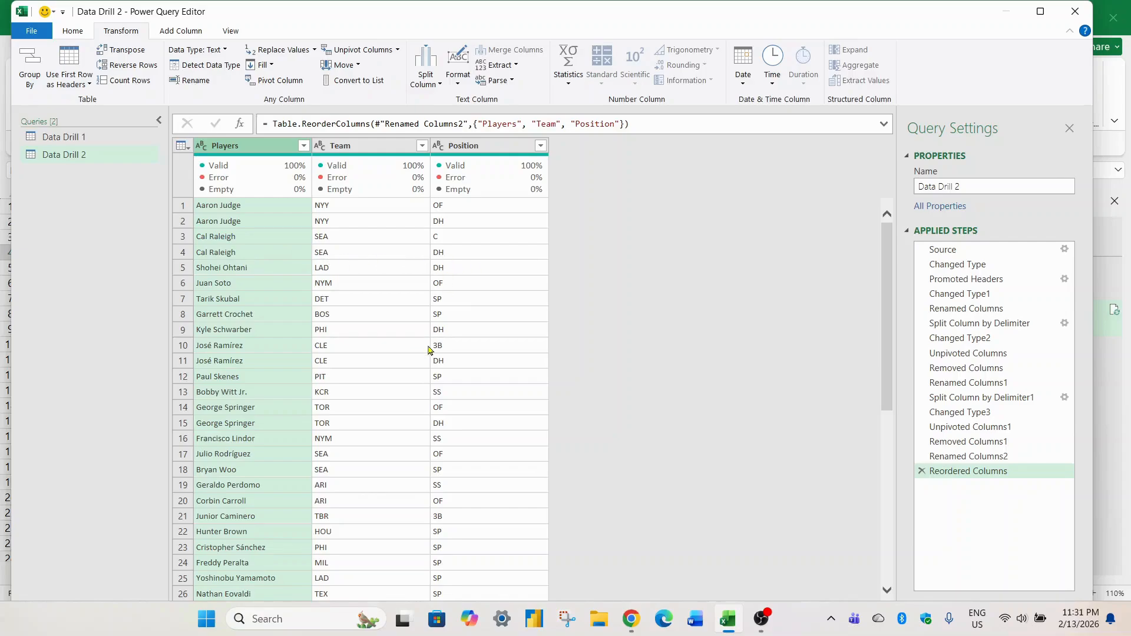
scroll(354, 434, down, 9)
scroll(361, 452, up, 9)
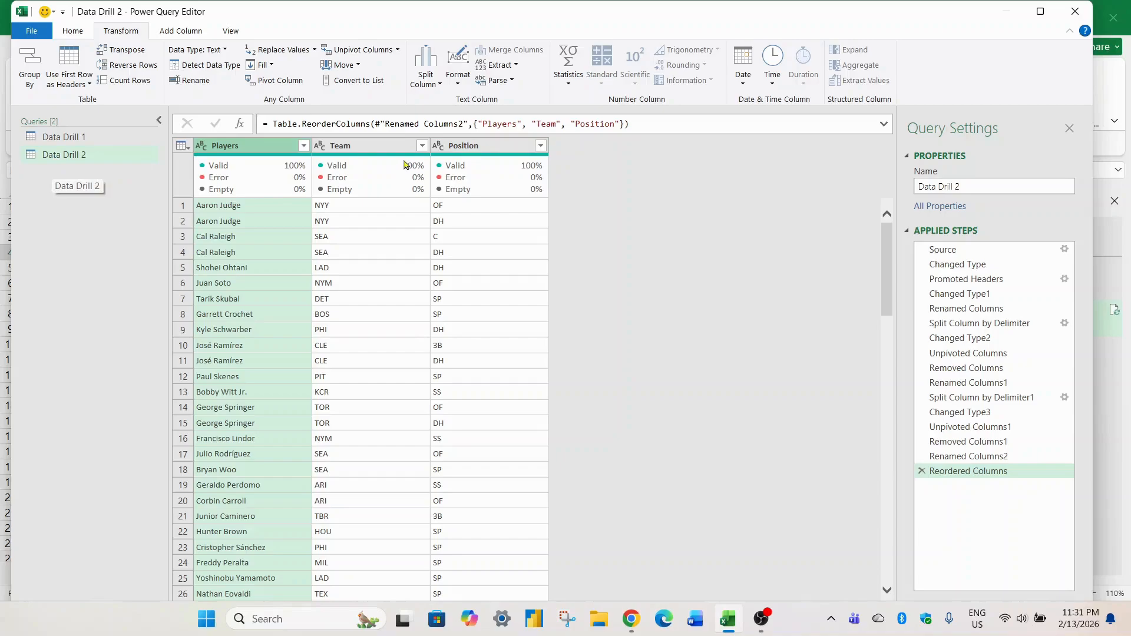
click(474, 148)
click(357, 150)
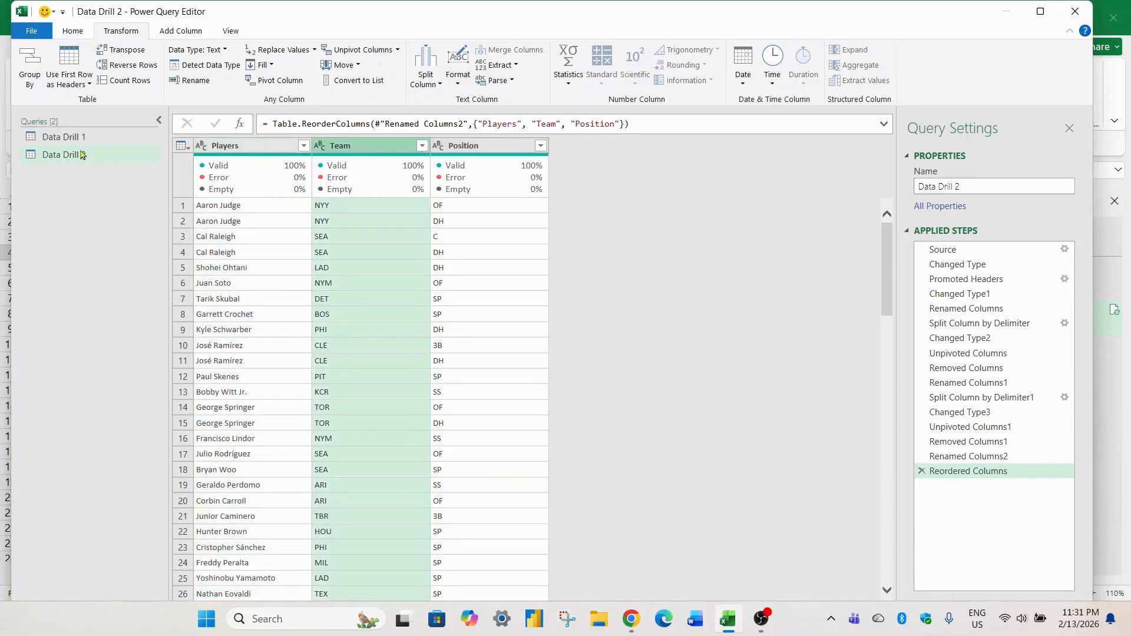
click(636, 624)
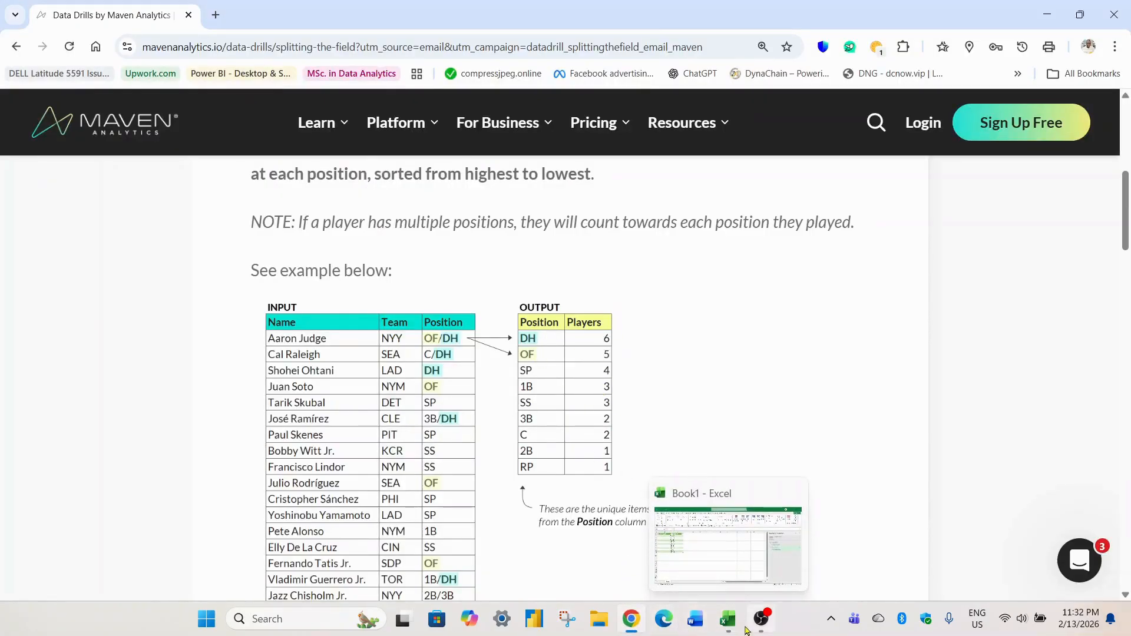
click(726, 623)
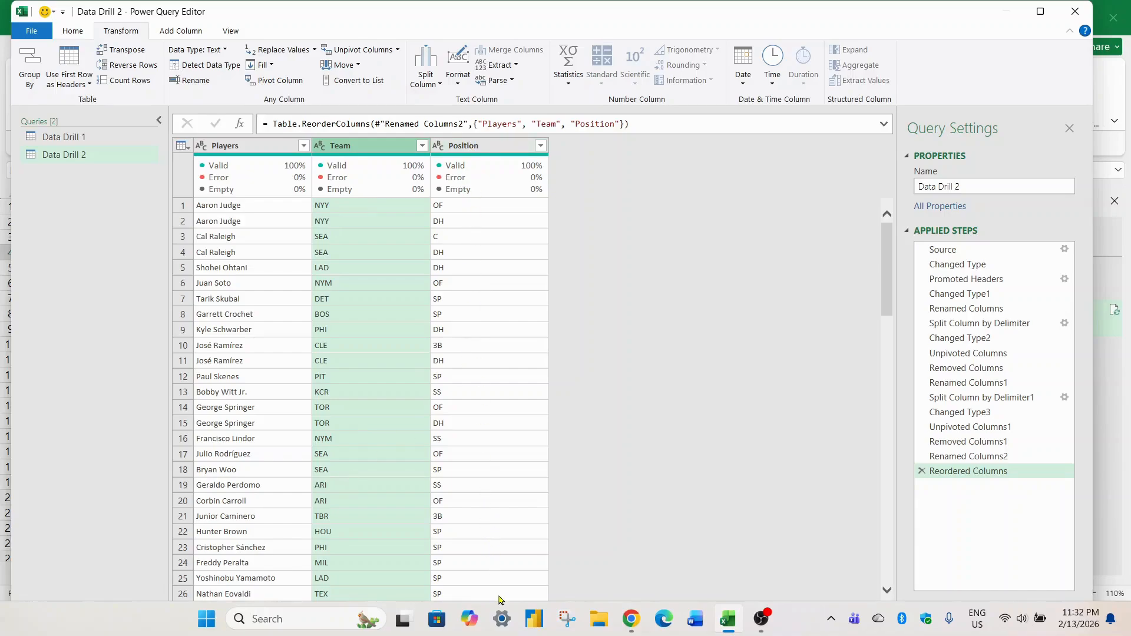
Close and load the queries, and load Data Drill 2 as a table into the existing worksheet at cell D1 of Sheet1.
click(79, 32)
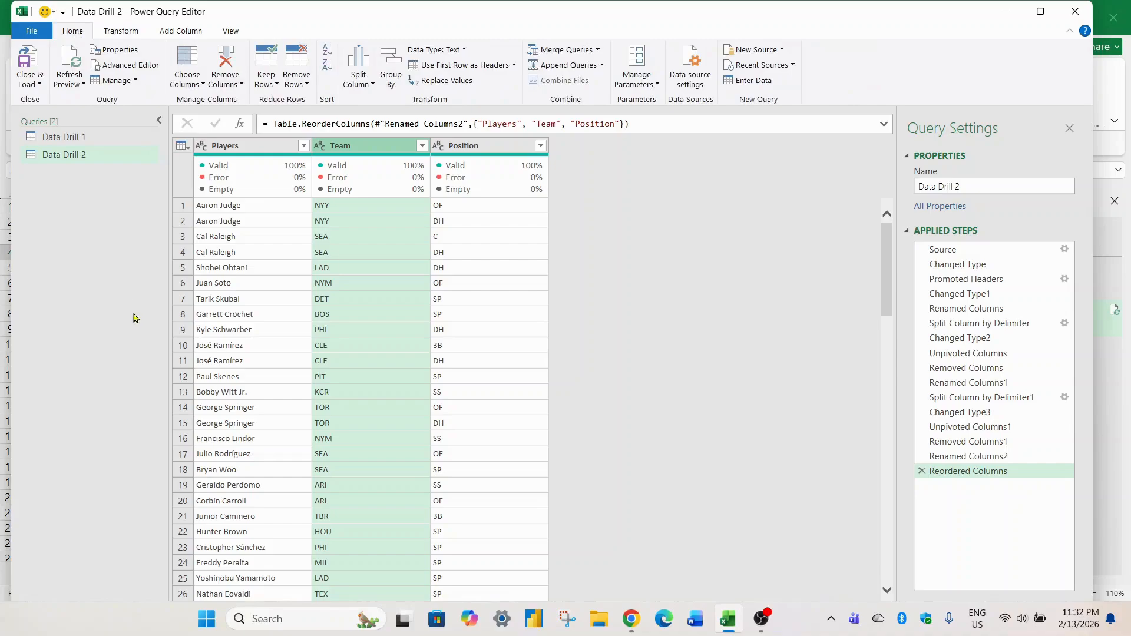
click(28, 55)
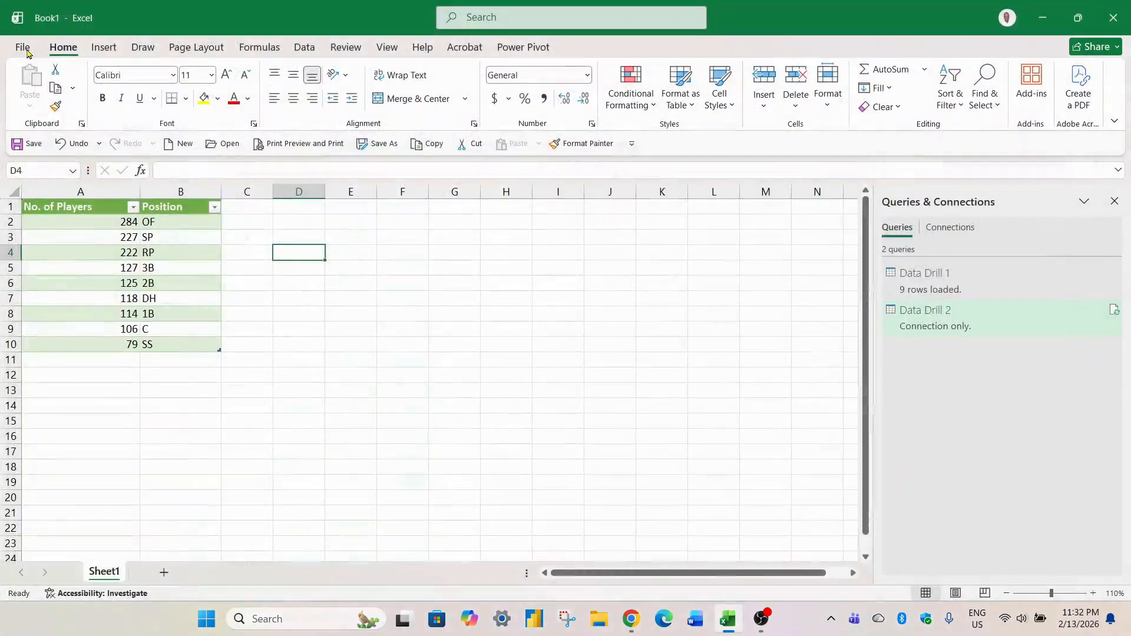
right_click(929, 316)
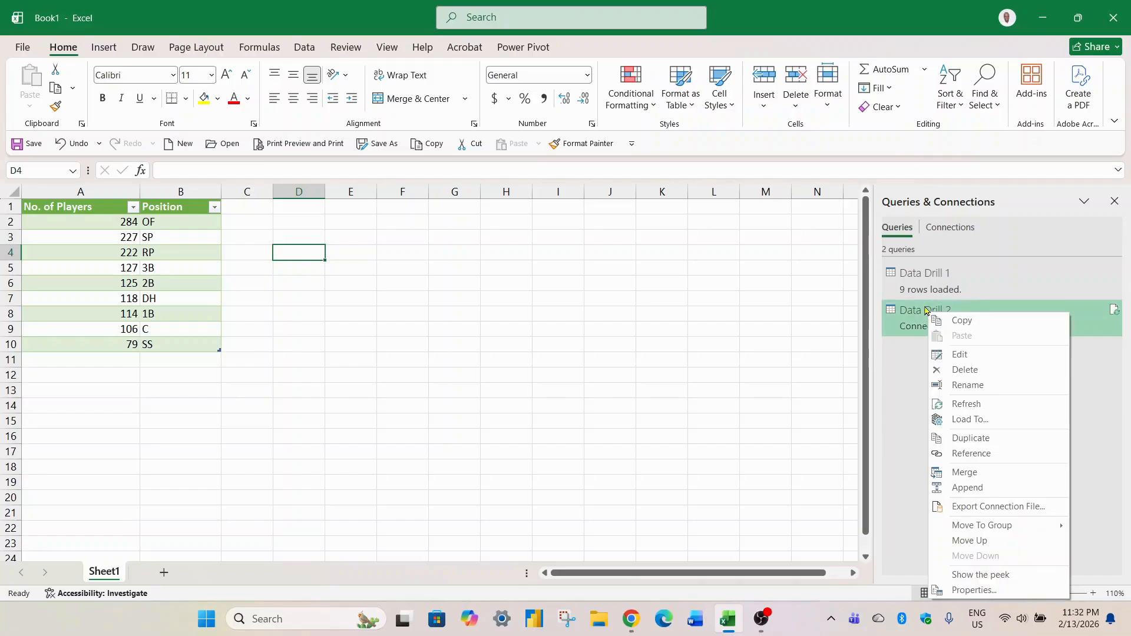
click(981, 421)
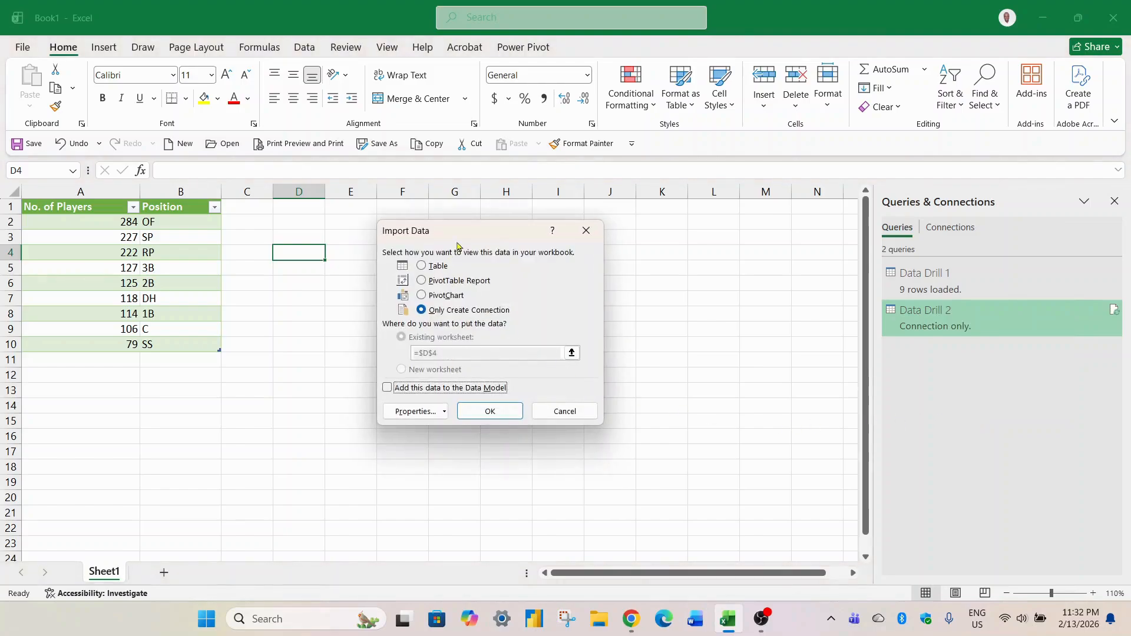
drag(457, 231, 536, 228)
click(501, 263)
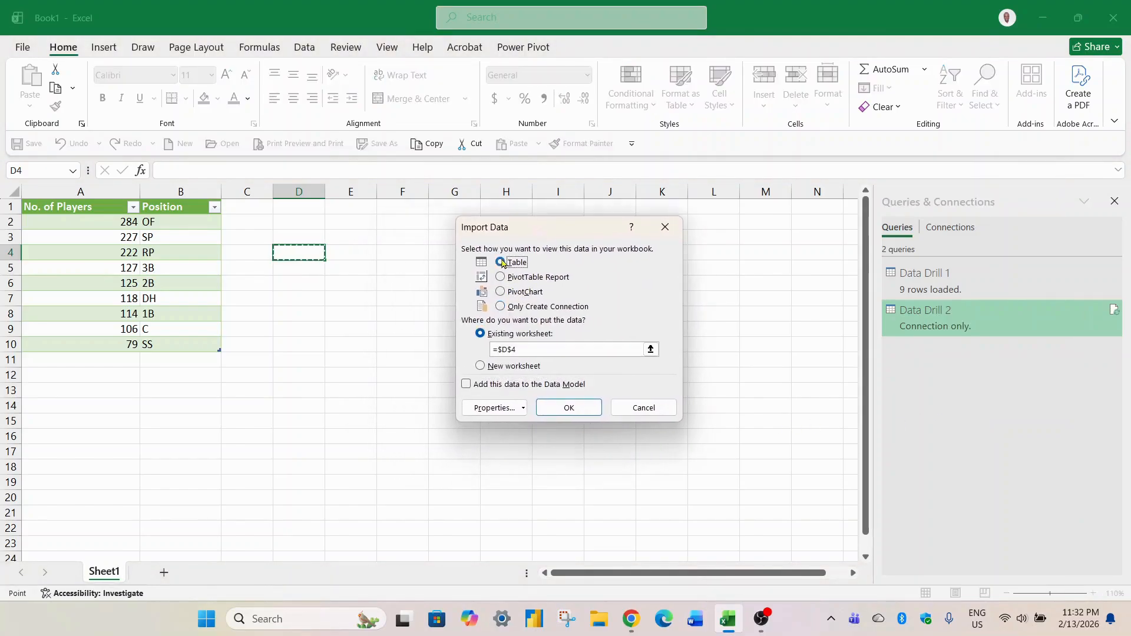
click(308, 209)
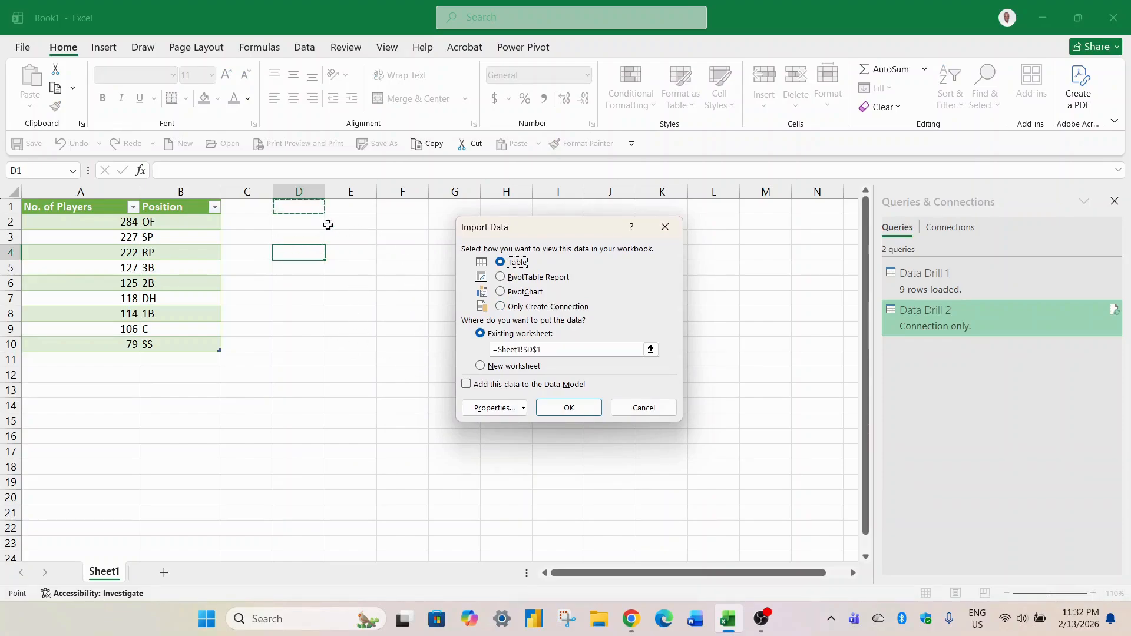
click(575, 408)
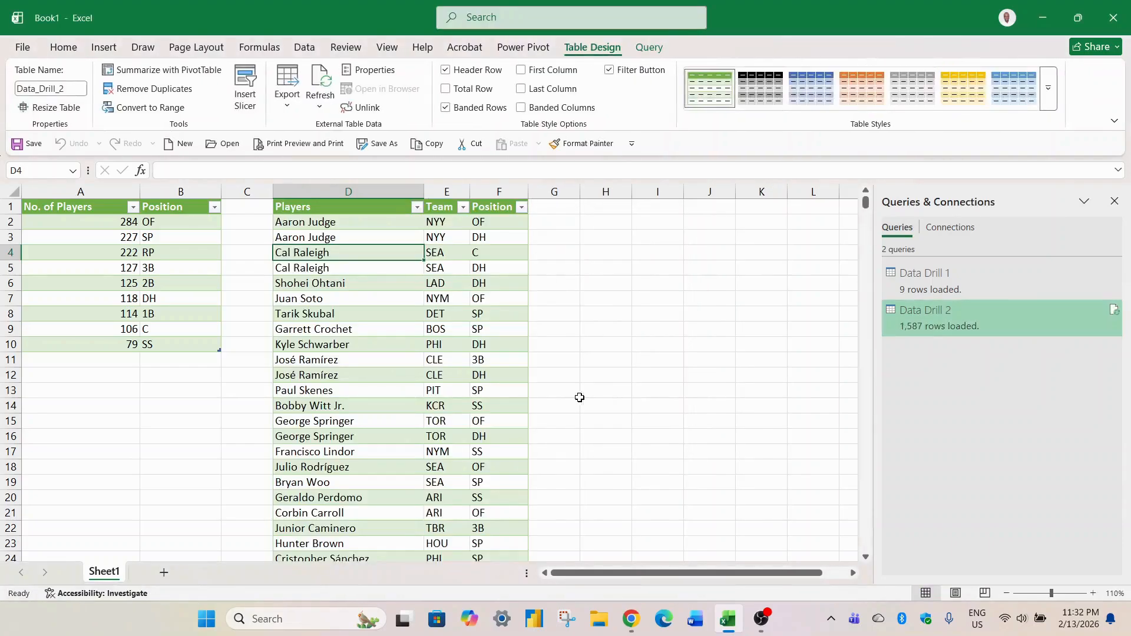
Examine the loaded Data Drill 2 table, checking the player, team and position entries for multi-team players.
scroll(646, 351, down, 4)
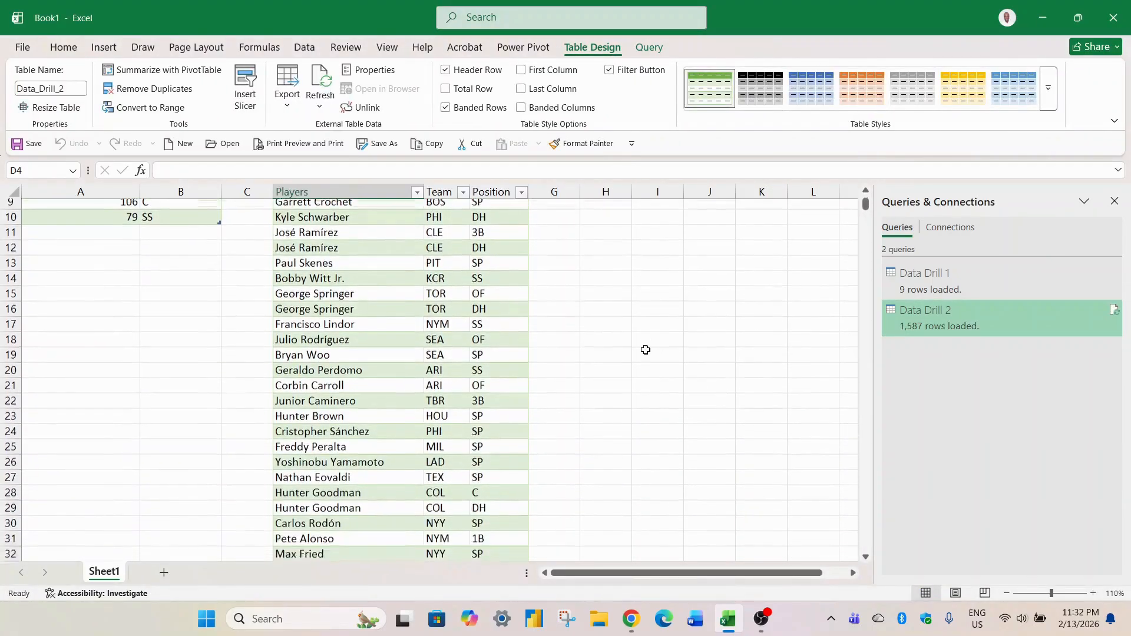
scroll(668, 443, up, 4)
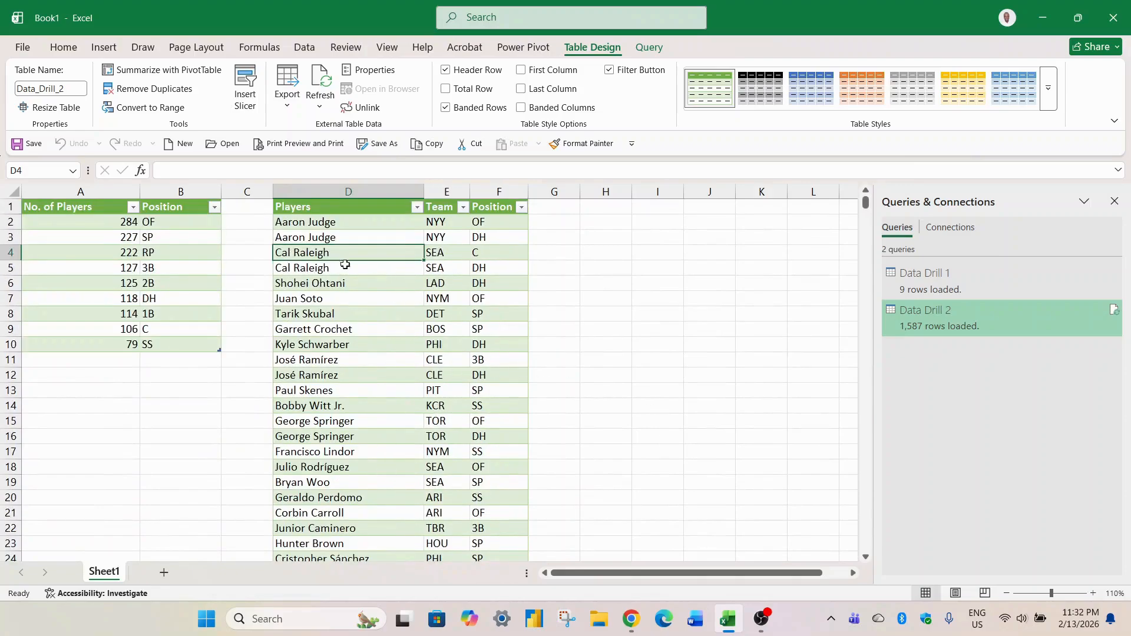
click(349, 227)
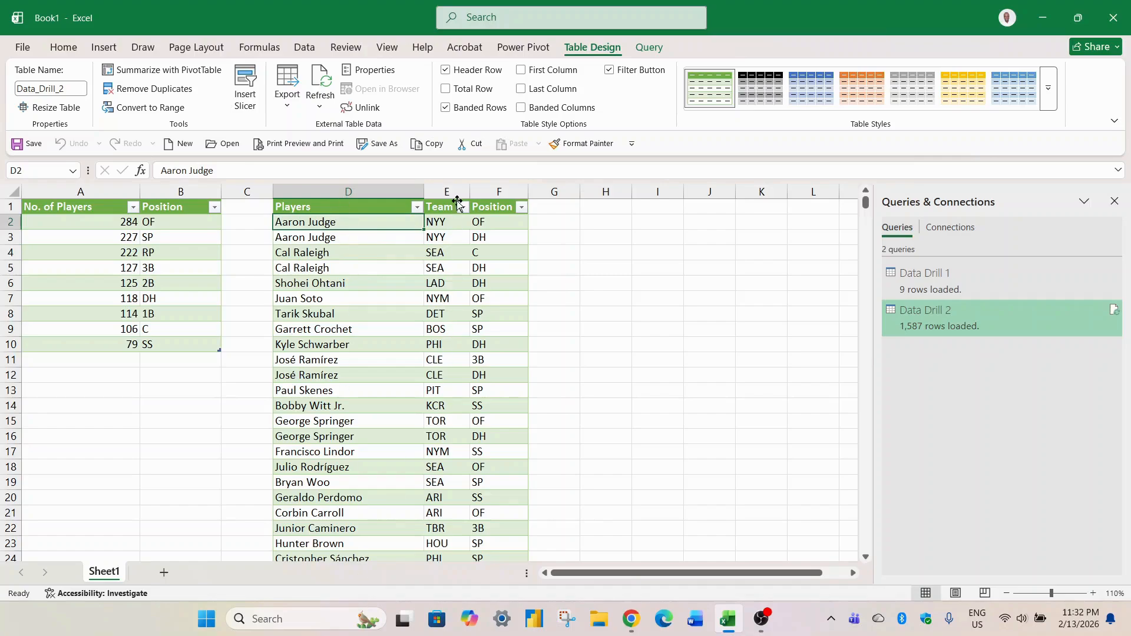
click(506, 189)
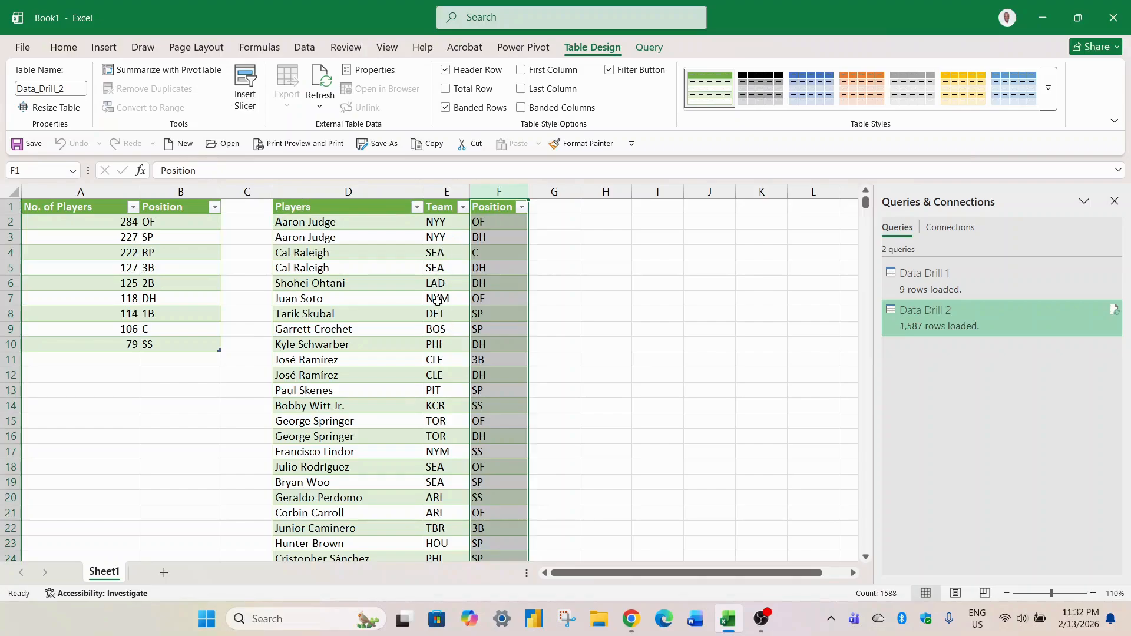
scroll(483, 468, down, 19)
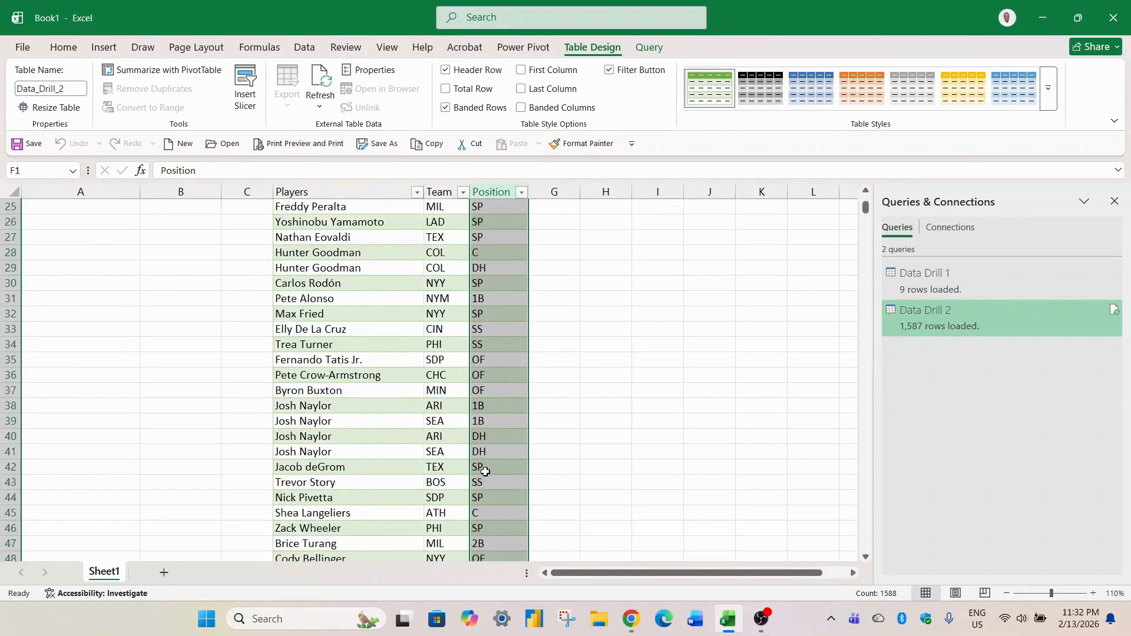
scroll(485, 475, up, 19)
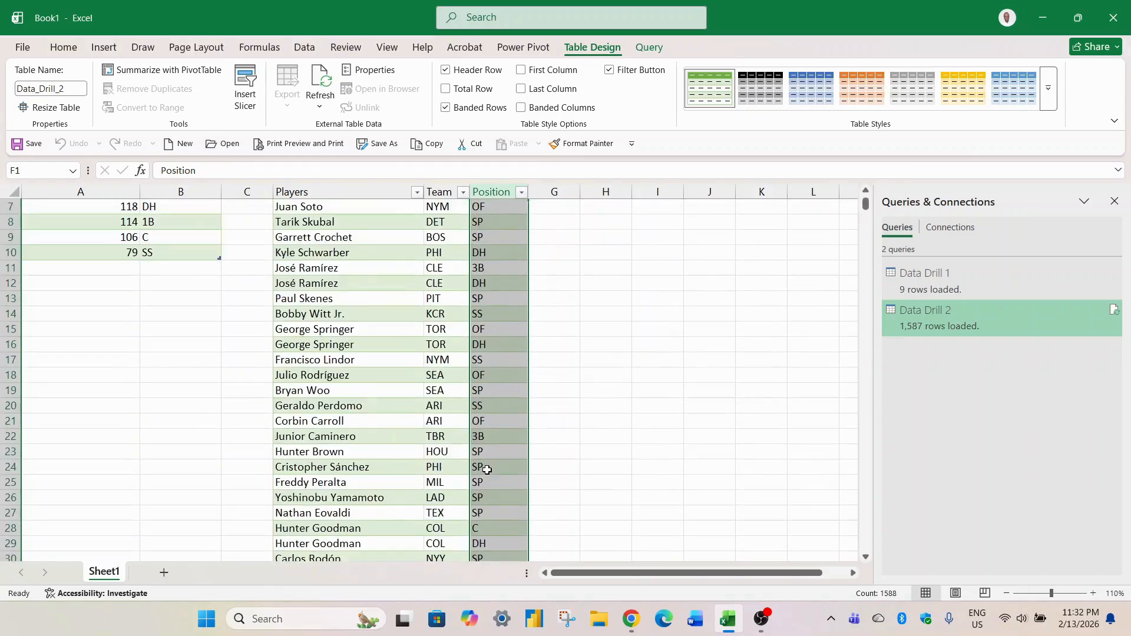
click(622, 250)
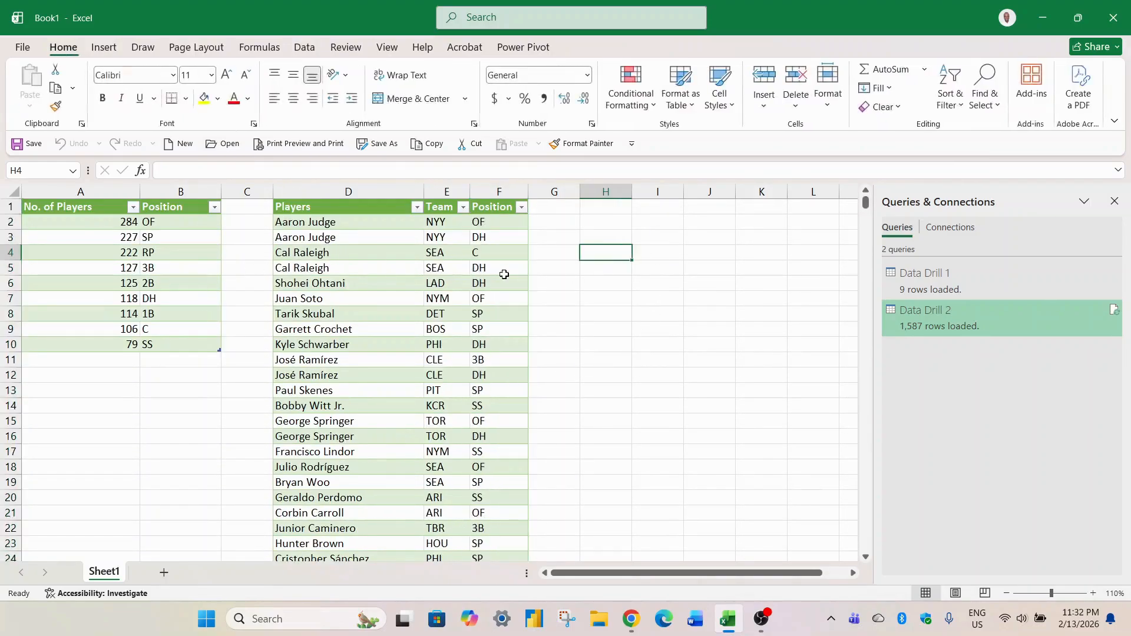
click(122, 379)
click(590, 302)
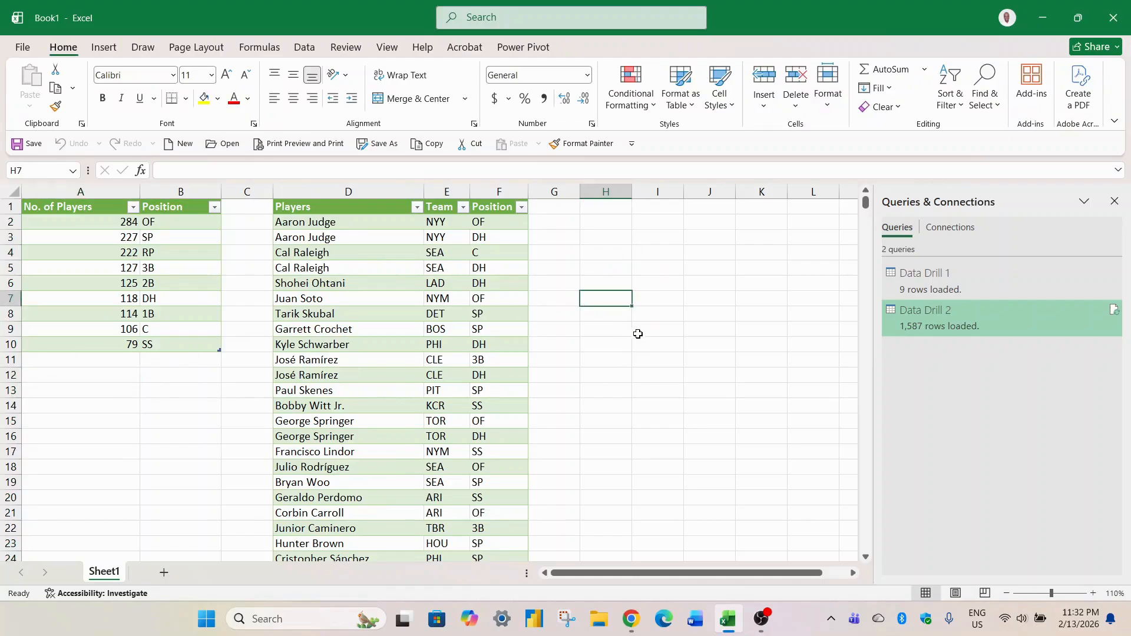
click(560, 319)
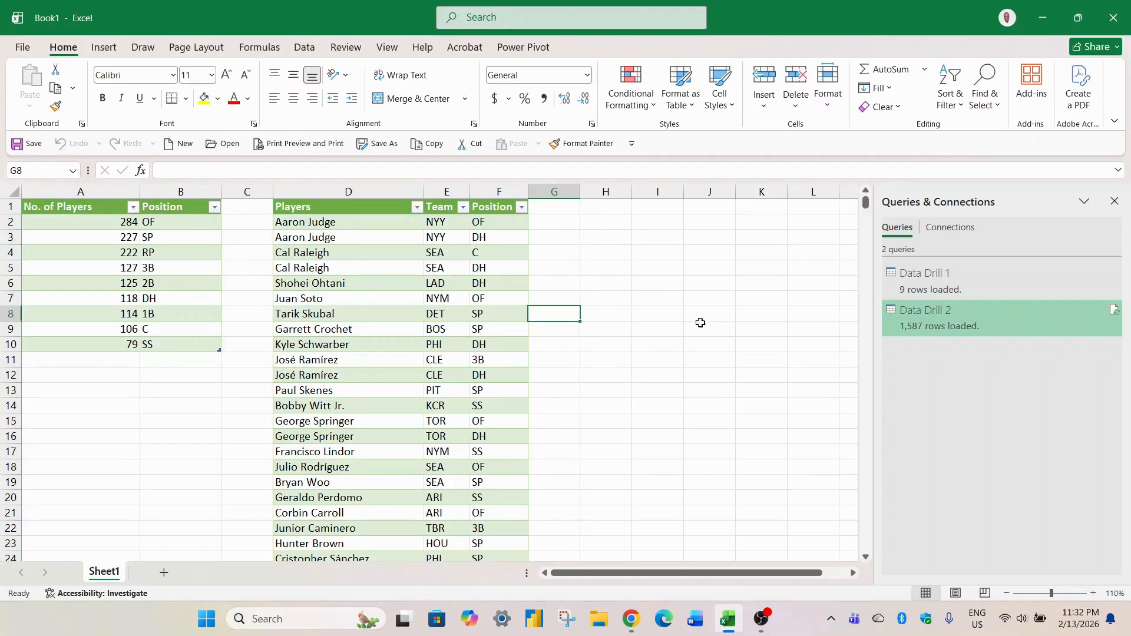
click(671, 317)
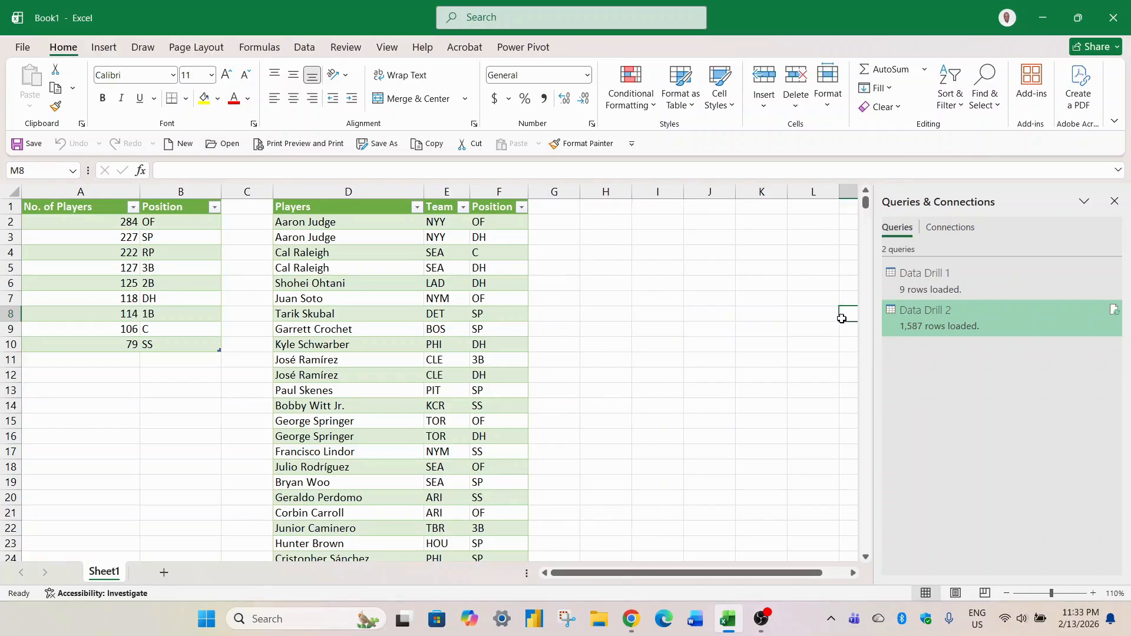
click(623, 273)
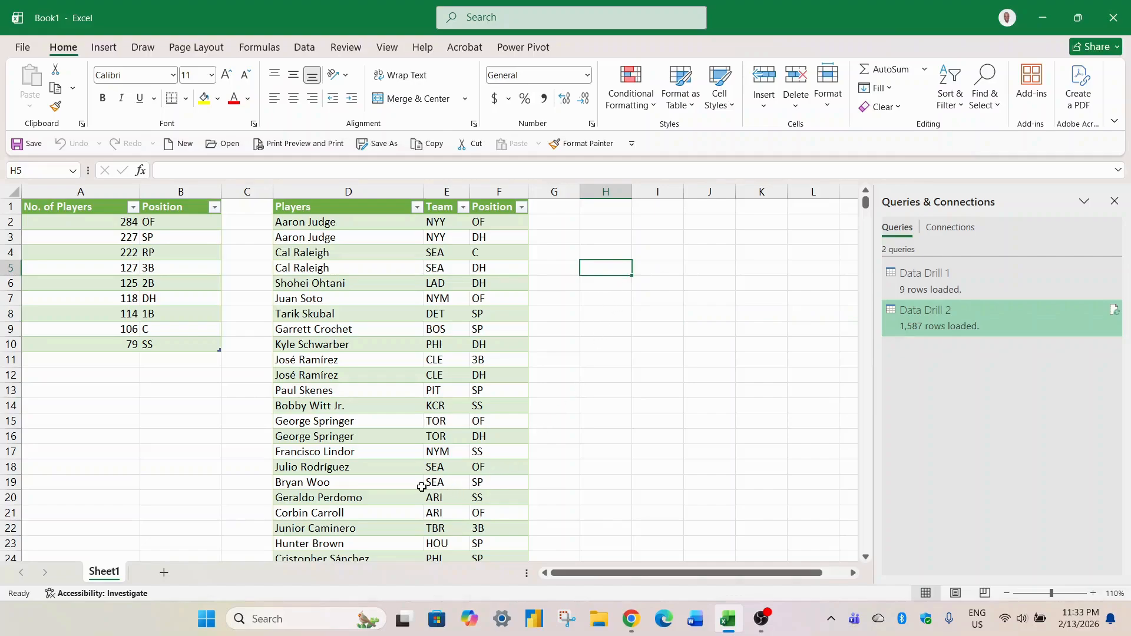